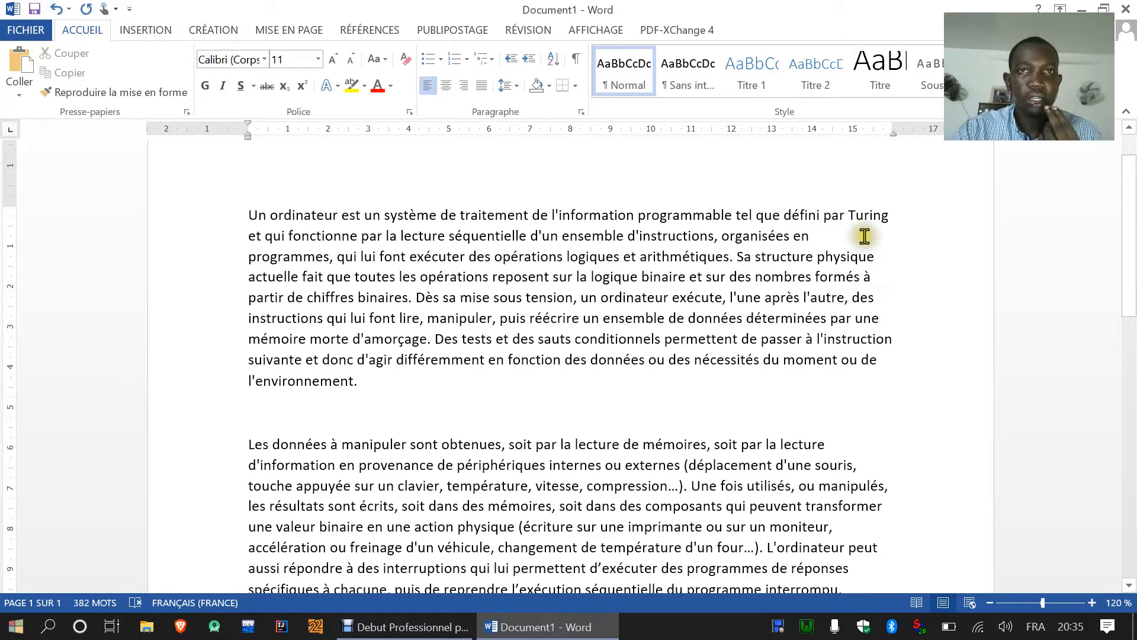
Look through the document's paragraphs from the first to the last to see where the text divides
{"action": "scroll", "coordinate": [707, 237], "scroll_direction": "down", "scroll_amount": 8}
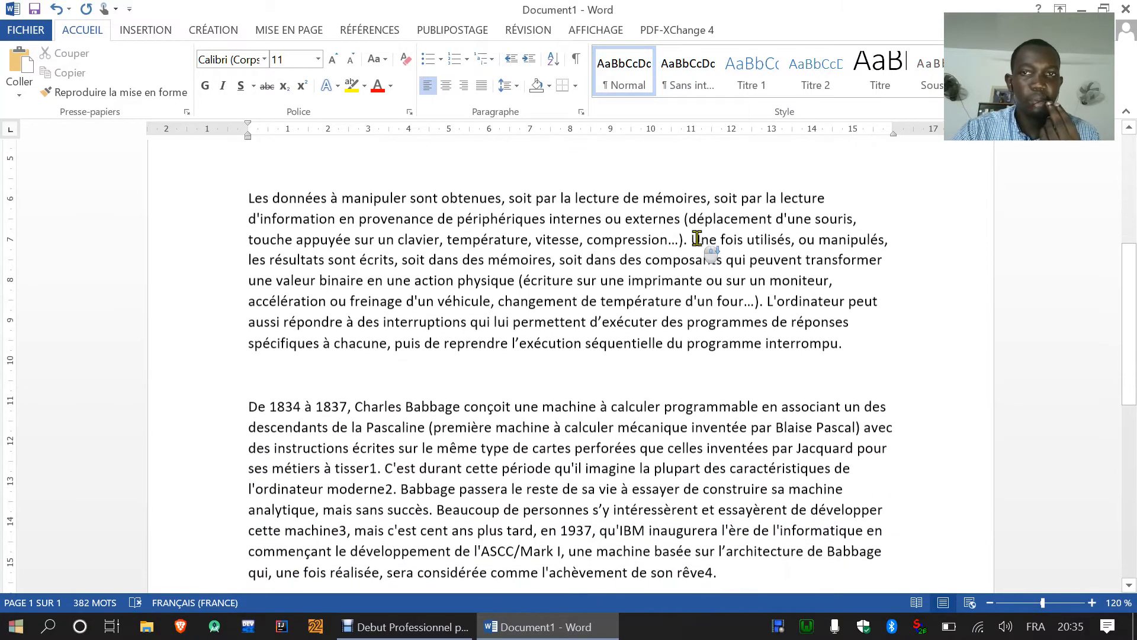
{"action": "scroll", "coordinate": [696, 238], "scroll_direction": "up", "scroll_amount": 10}
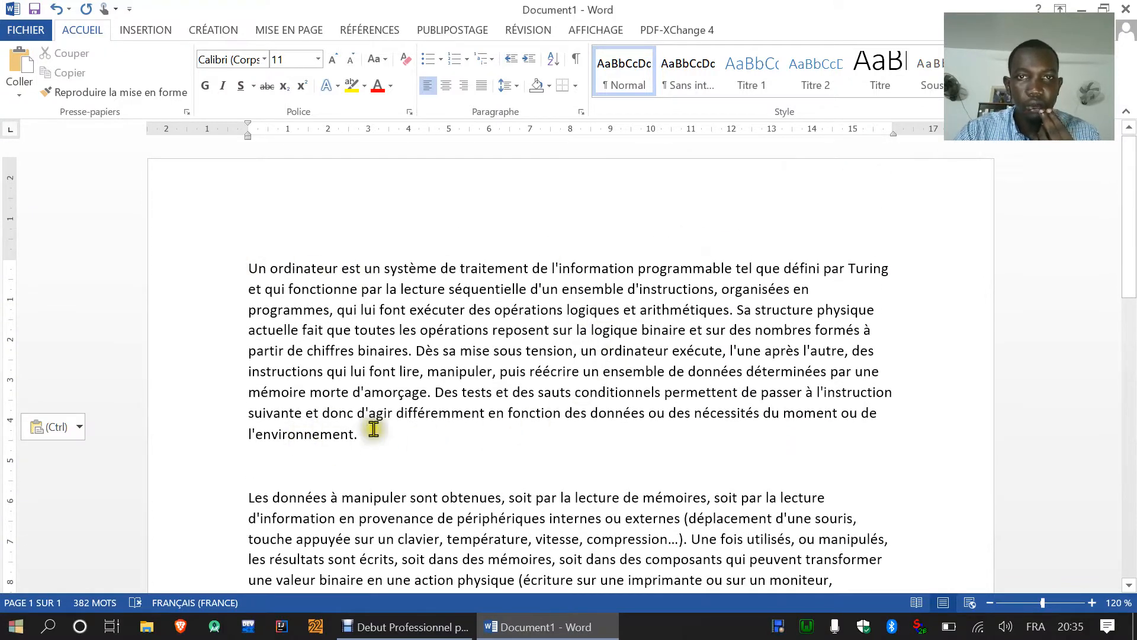
{"action": "scroll", "coordinate": [454, 357], "scroll_direction": "down", "scroll_amount": 2}
{"action": "scroll", "coordinate": [454, 331], "scroll_direction": "up", "scroll_amount": 2}
{"action": "scroll", "coordinate": [454, 300], "scroll_direction": "down", "scroll_amount": 1}
{"action": "left_click_drag", "start_coordinate": [258, 220], "coordinate": [437, 363]}
{"action": "scroll", "coordinate": [304, 299], "scroll_direction": "down", "scroll_amount": 2}
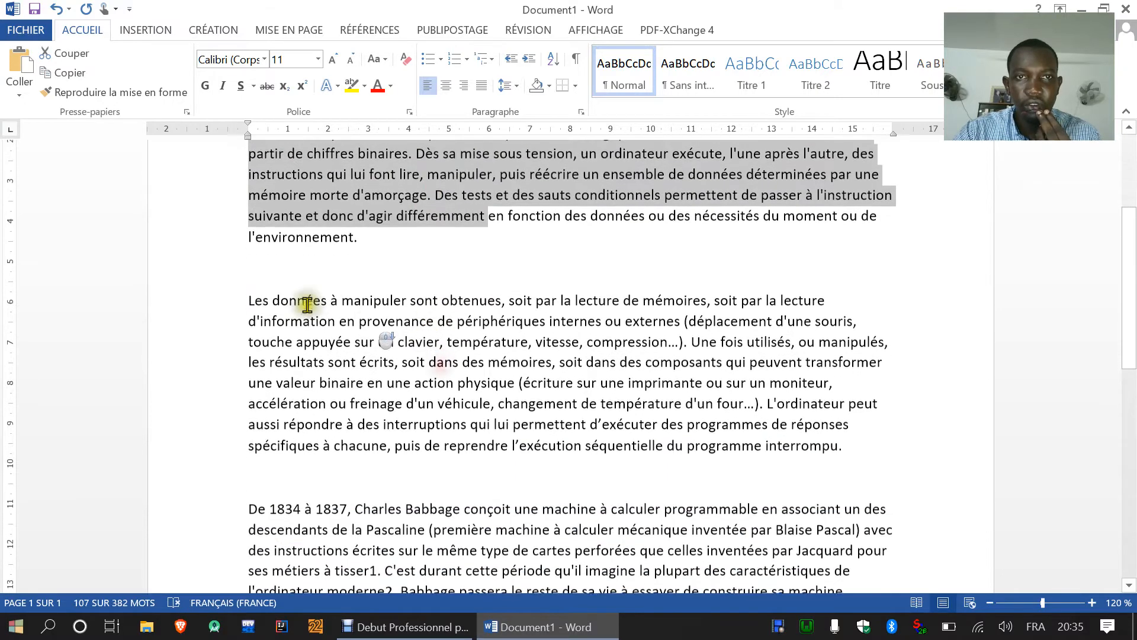
{"action": "left_click_drag", "start_coordinate": [248, 299], "coordinate": [756, 406]}
{"action": "scroll", "coordinate": [520, 332], "scroll_direction": "down", "scroll_amount": 7}
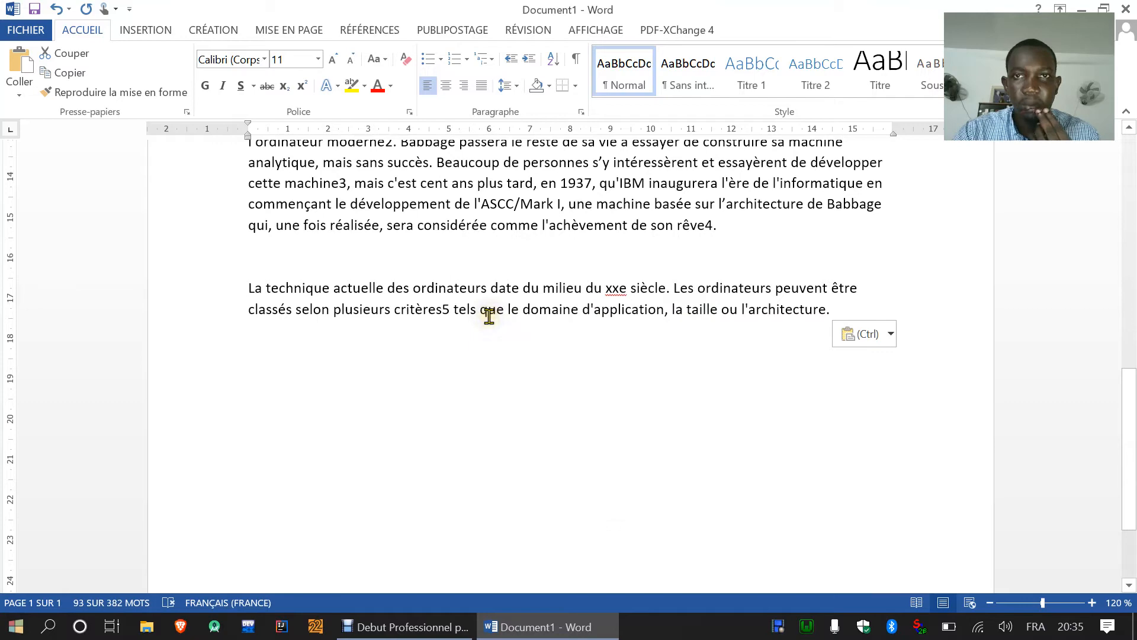
{"action": "scroll", "coordinate": [489, 316], "scroll_direction": "up", "scroll_amount": 5}
{"action": "scroll", "coordinate": [485, 316], "scroll_direction": "up", "scroll_amount": 2}
{"action": "scroll", "coordinate": [486, 317], "scroll_direction": "up", "scroll_amount": 3}
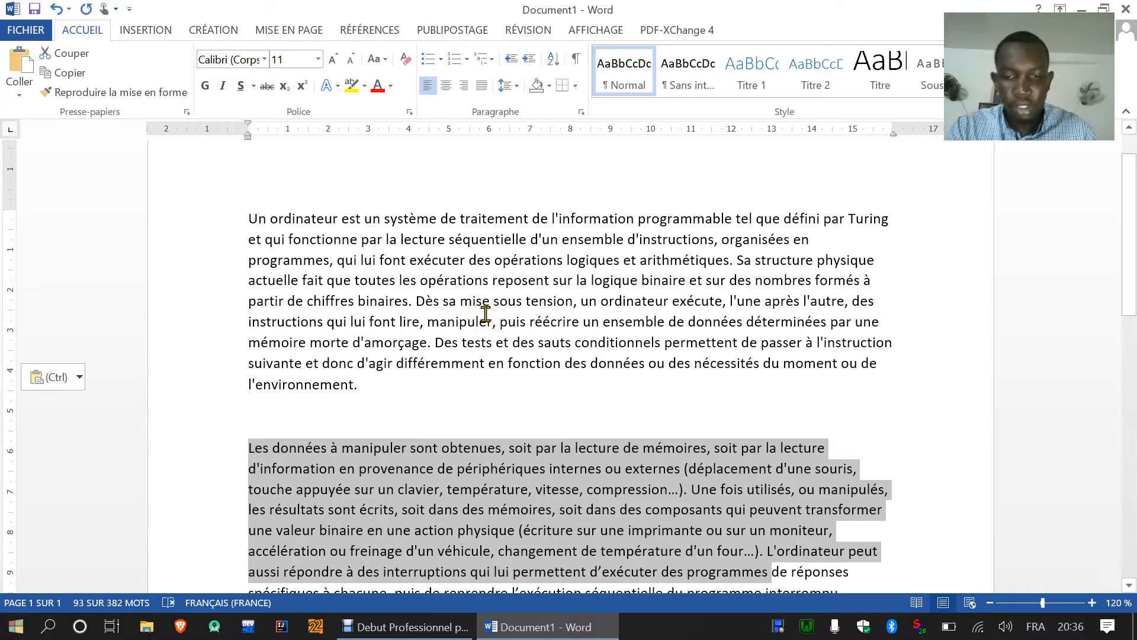
{"action": "scroll", "coordinate": [381, 298], "scroll_direction": "down", "scroll_amount": 10}
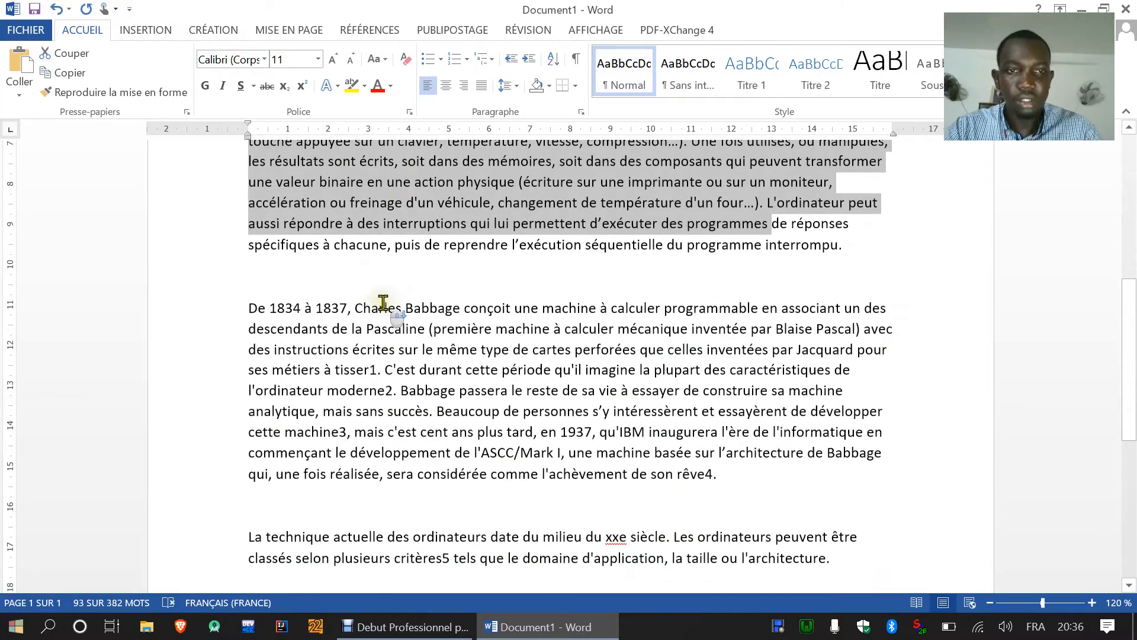
{"action": "scroll", "coordinate": [458, 356], "scroll_direction": "up", "scroll_amount": 5}
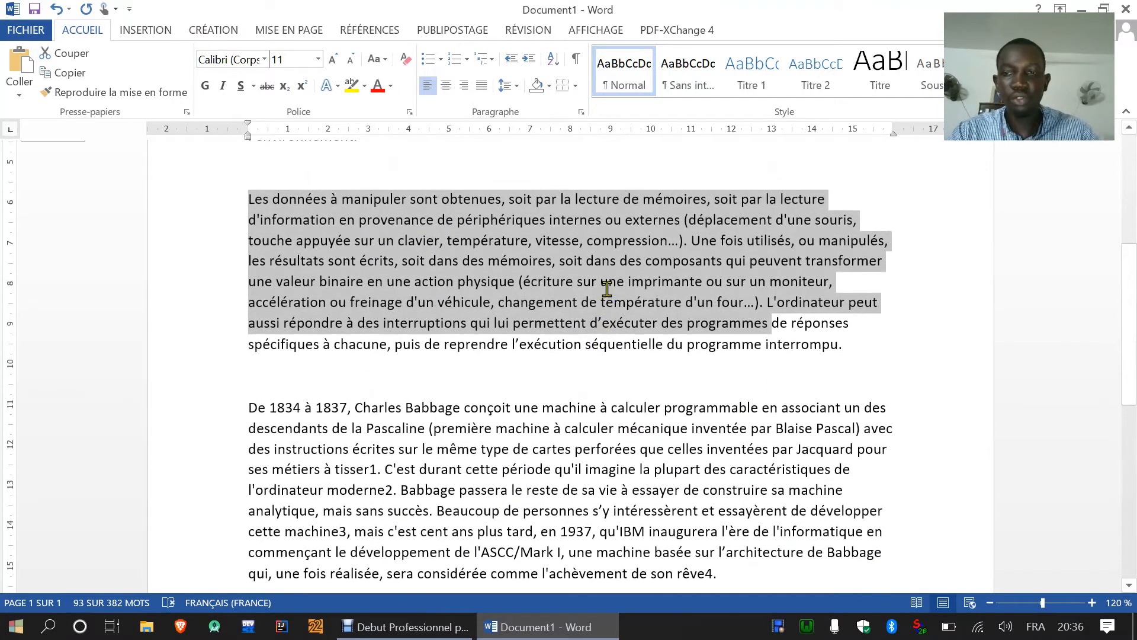
{"action": "scroll", "coordinate": [607, 288], "scroll_direction": "up", "scroll_amount": 5}
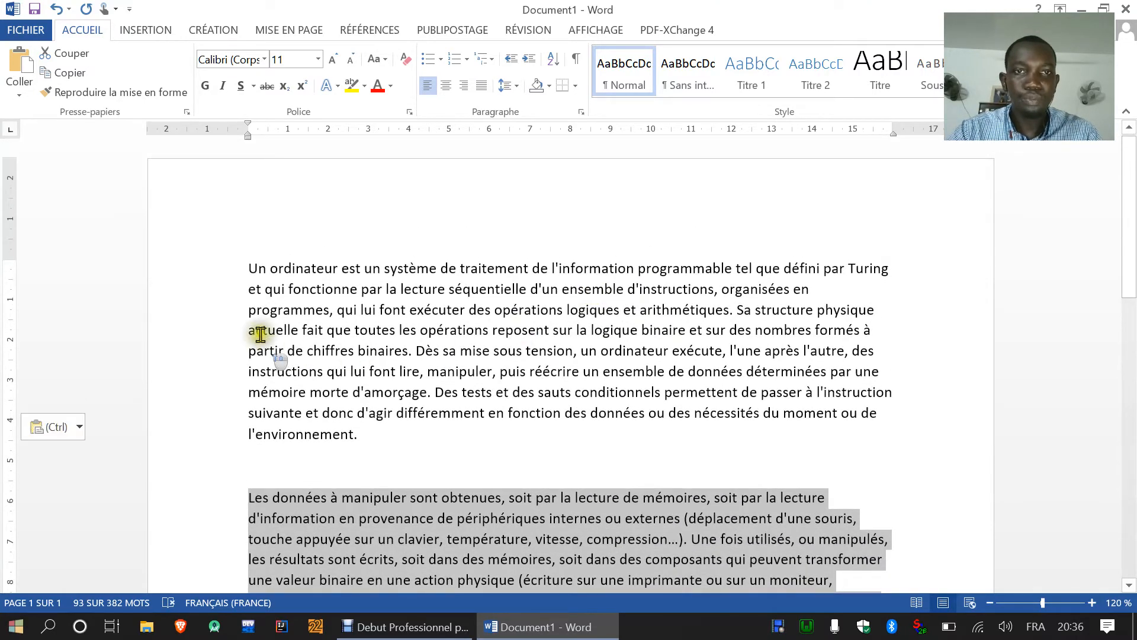
{"action": "left_click_drag", "start_coordinate": [250, 277], "coordinate": [486, 414]}
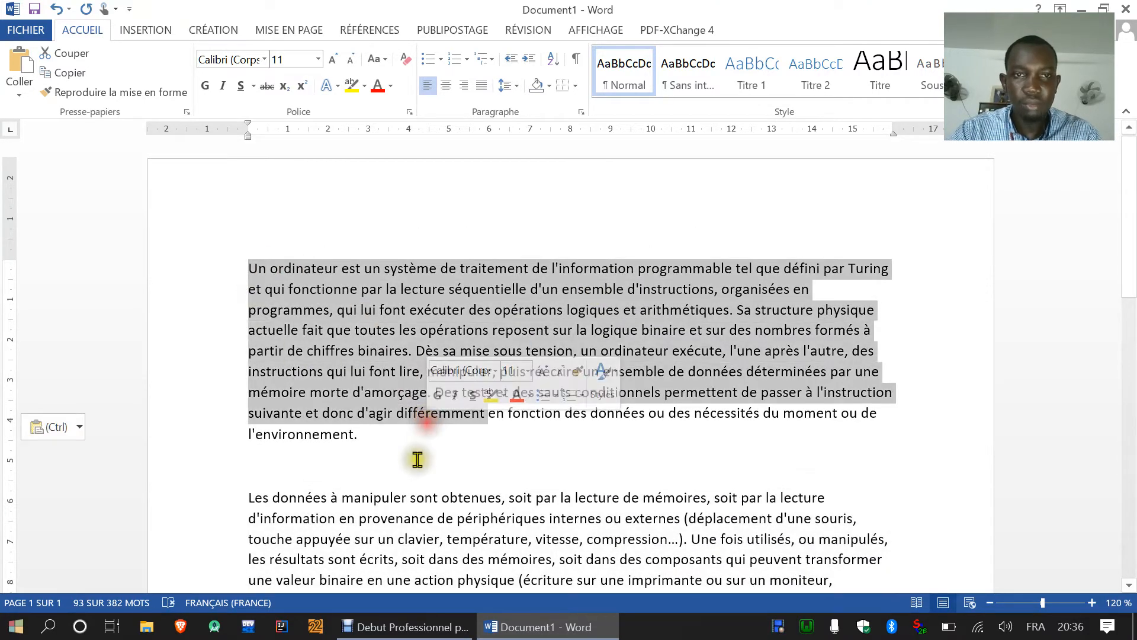
Insert a page break before the paragraph starting with "Les données à manipuler"
{"action": "scroll", "coordinate": [419, 440], "scroll_direction": "down", "scroll_amount": 2}
{"action": "left_click", "coordinate": [264, 367]}
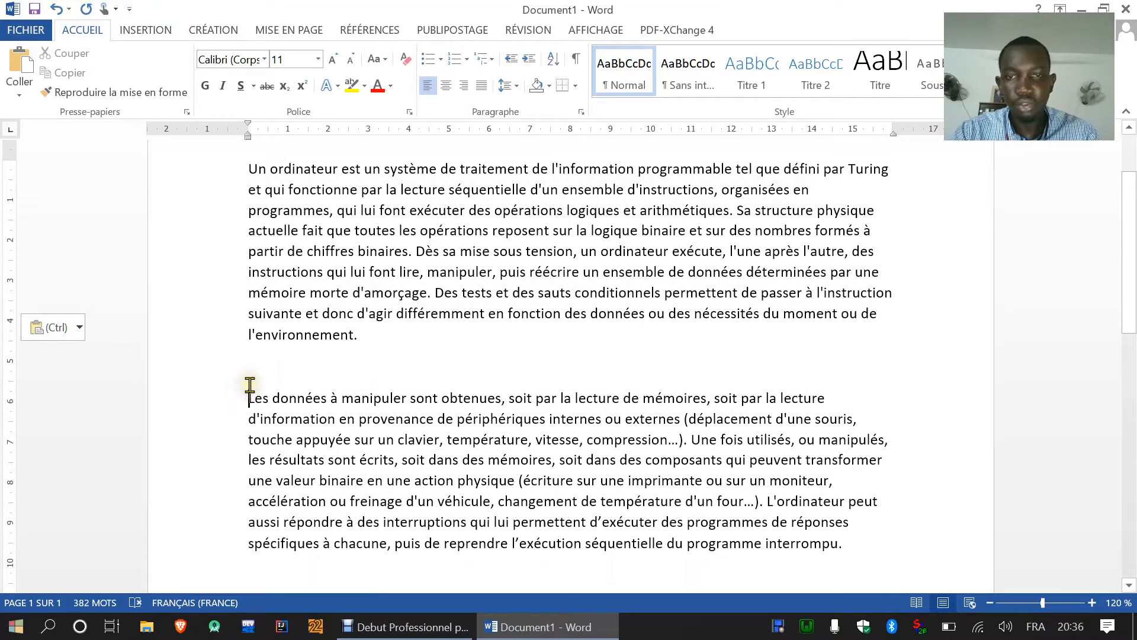
{"action": "left_click", "coordinate": [146, 31]}
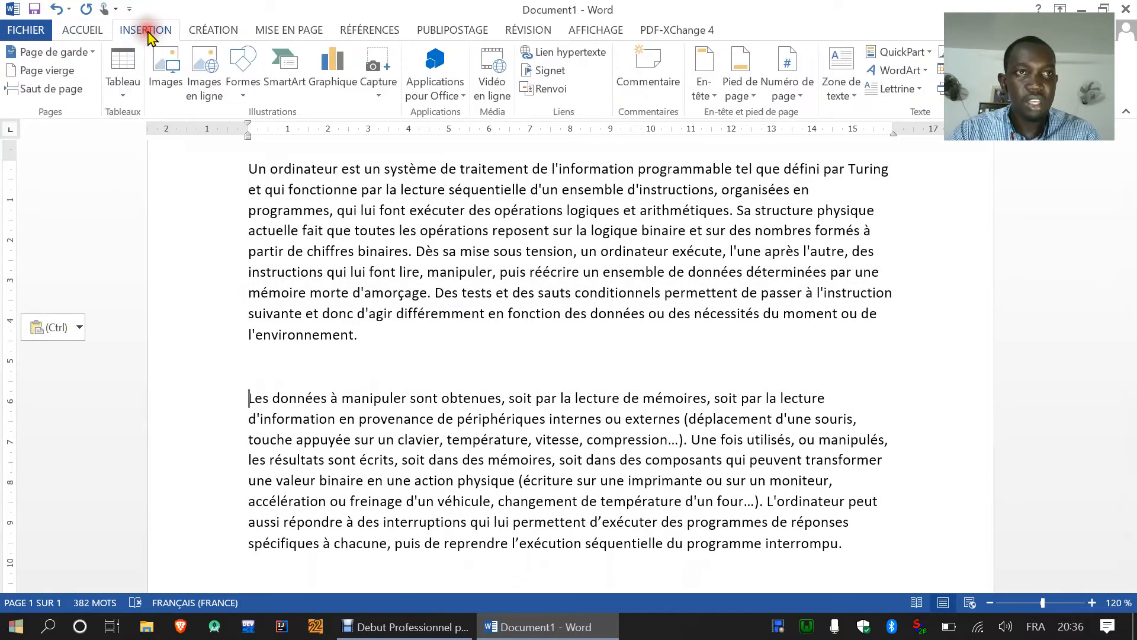
{"action": "left_click", "coordinate": [65, 88]}
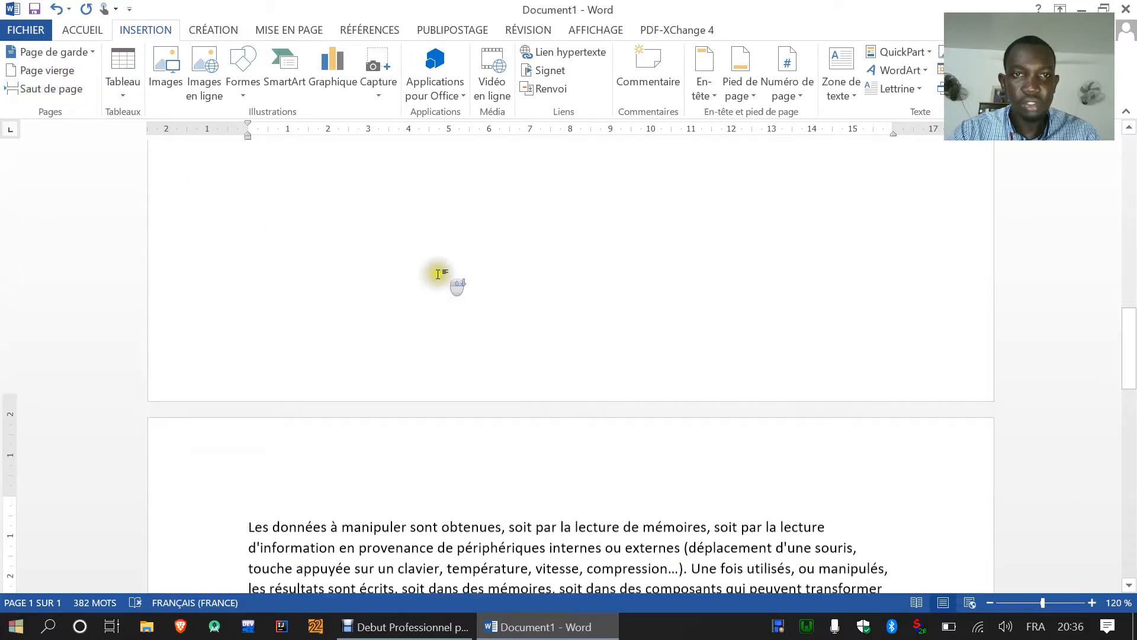
{"action": "scroll", "coordinate": [438, 274], "scroll_direction": "up", "scroll_amount": 3}
{"action": "scroll", "coordinate": [438, 275], "scroll_direction": "up", "scroll_amount": 5}
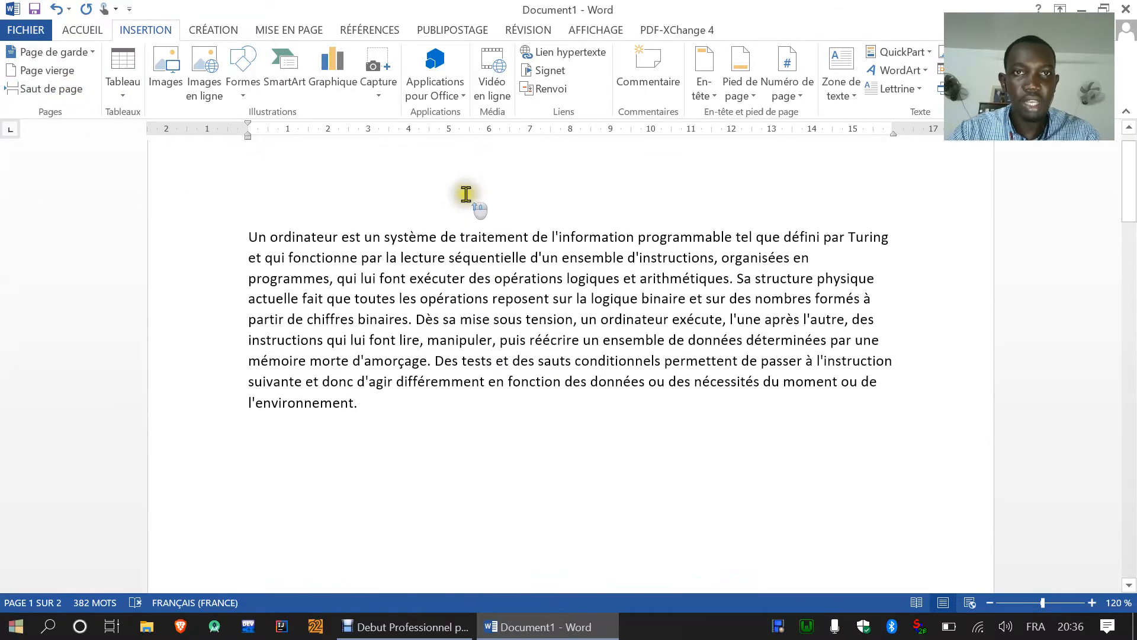
Insert a page break before the paragraph starting with "De 1834 à 1837"
{"action": "scroll", "coordinate": [431, 461], "scroll_direction": "down", "scroll_amount": 10}
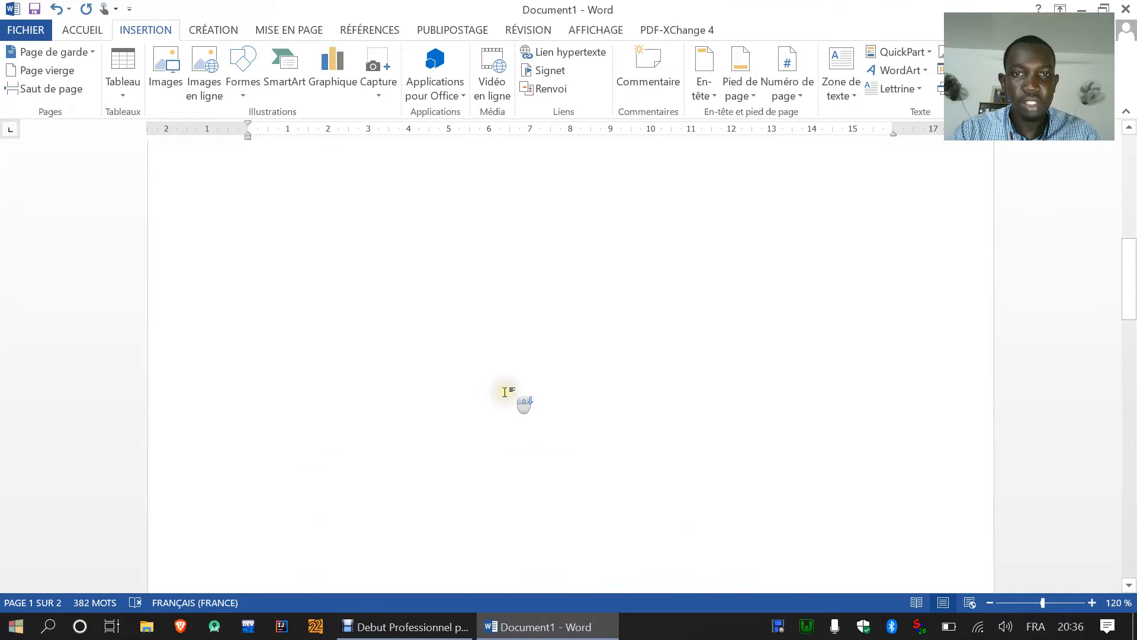
{"action": "scroll", "coordinate": [483, 414], "scroll_direction": "down", "scroll_amount": 3}
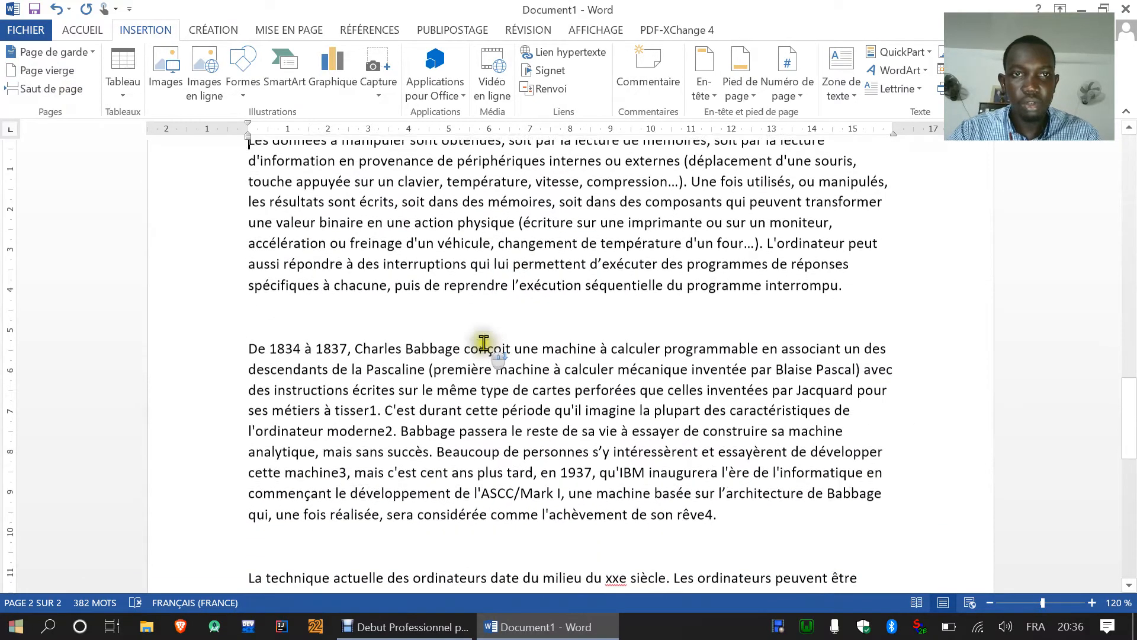
{"action": "left_click", "coordinate": [51, 89]}
Insert a page break before the paragraph starting with "La technique actuelle des ordinateurs"
{"action": "scroll", "coordinate": [509, 368], "scroll_direction": "down", "scroll_amount": 5}
{"action": "scroll", "coordinate": [513, 353], "scroll_direction": "down", "scroll_amount": 3}
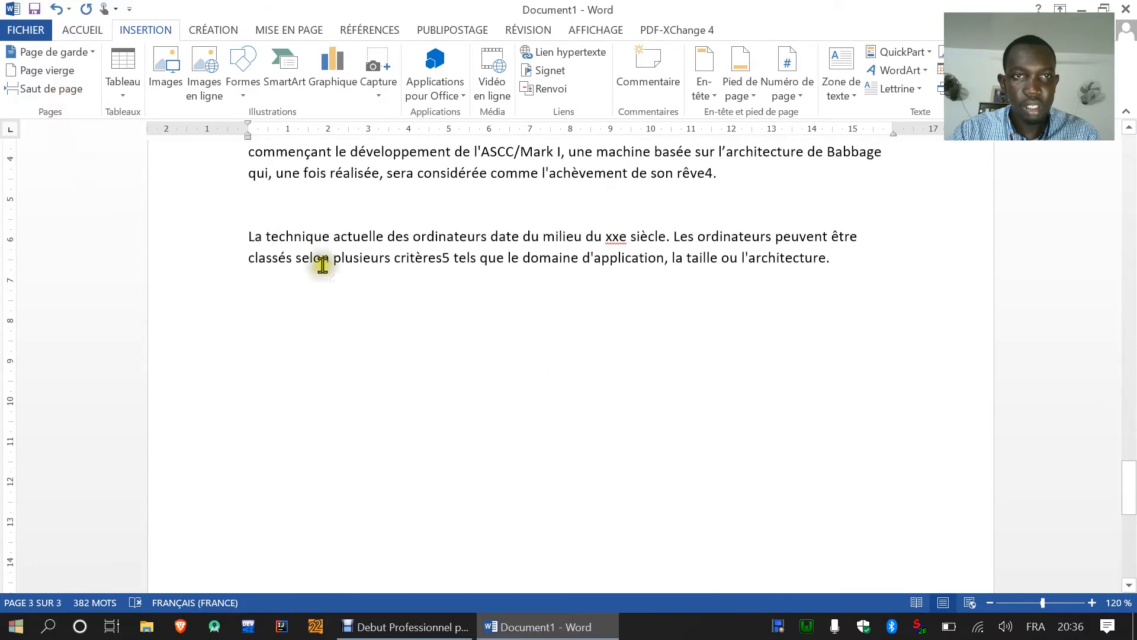
{"action": "left_click", "coordinate": [247, 237]}
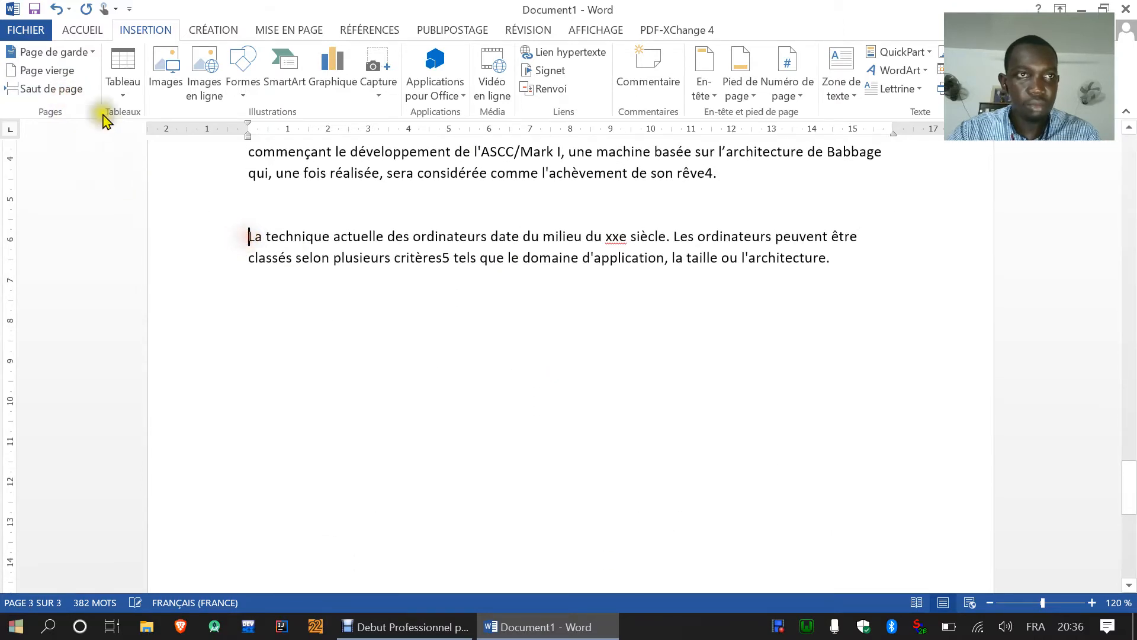
{"action": "left_click", "coordinate": [70, 88]}
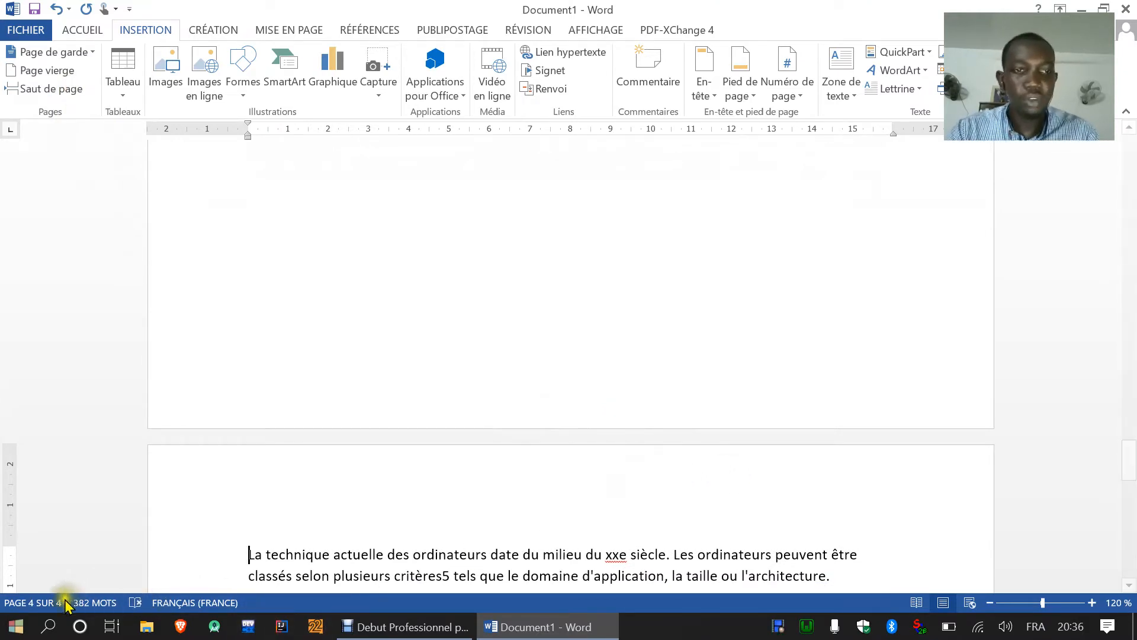
Review how the paragraphs are divided across the pages, from the first page to the last
{"action": "scroll", "coordinate": [761, 467], "scroll_direction": "up", "scroll_amount": 20}
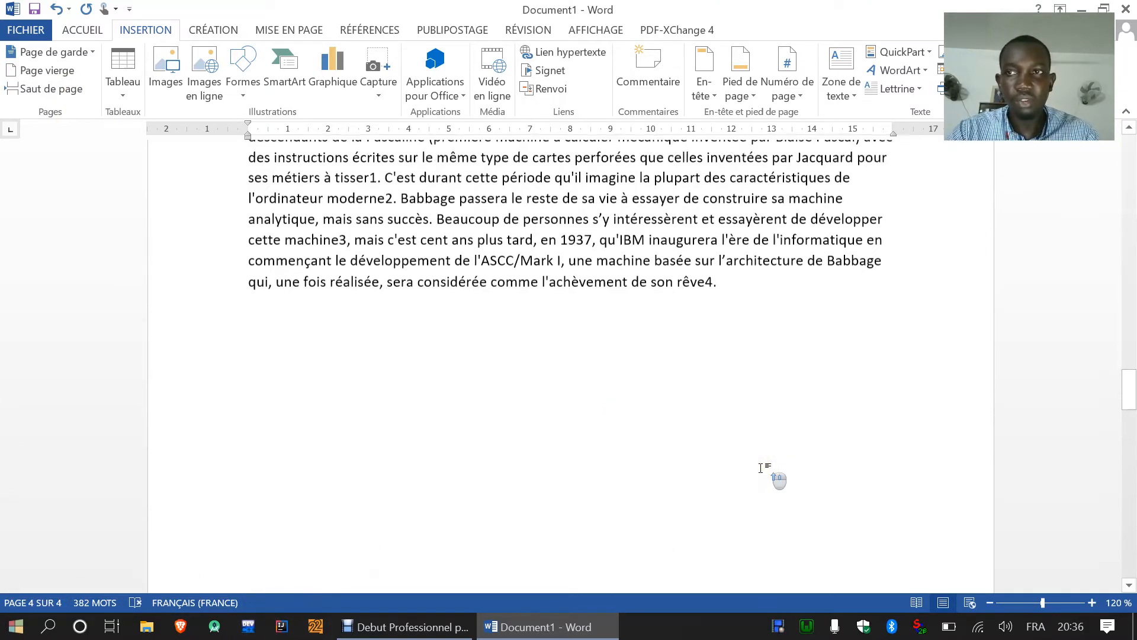
{"action": "scroll", "coordinate": [760, 467], "scroll_direction": "up", "scroll_amount": 12}
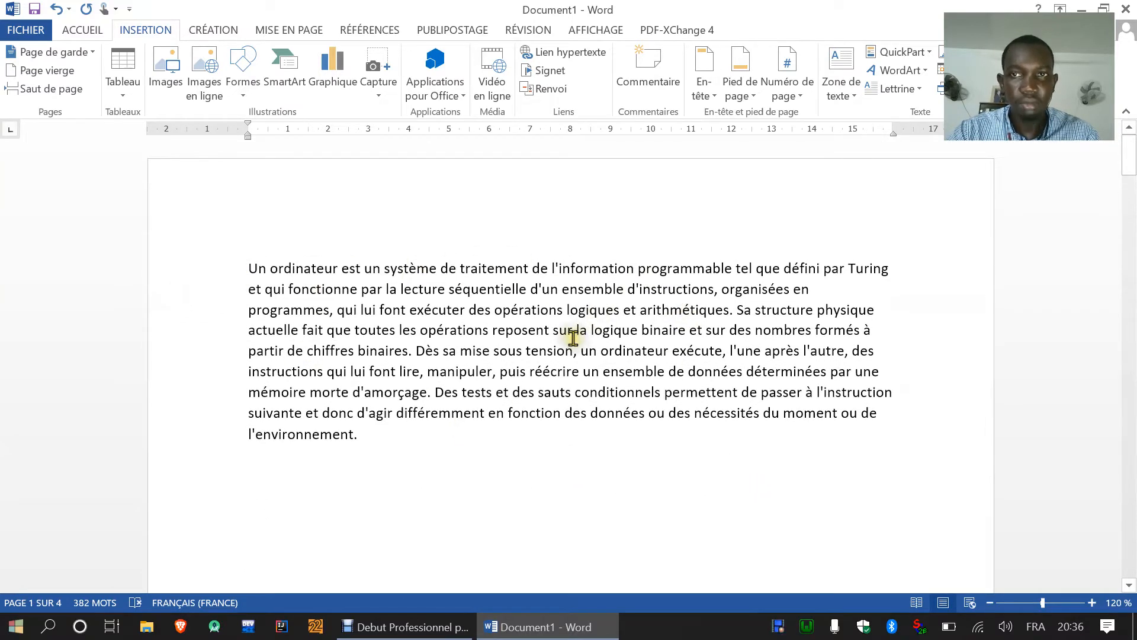
{"action": "scroll", "coordinate": [573, 339], "scroll_direction": "down", "scroll_amount": 10}
{"action": "scroll", "coordinate": [573, 322], "scroll_direction": "down", "scroll_amount": 15}
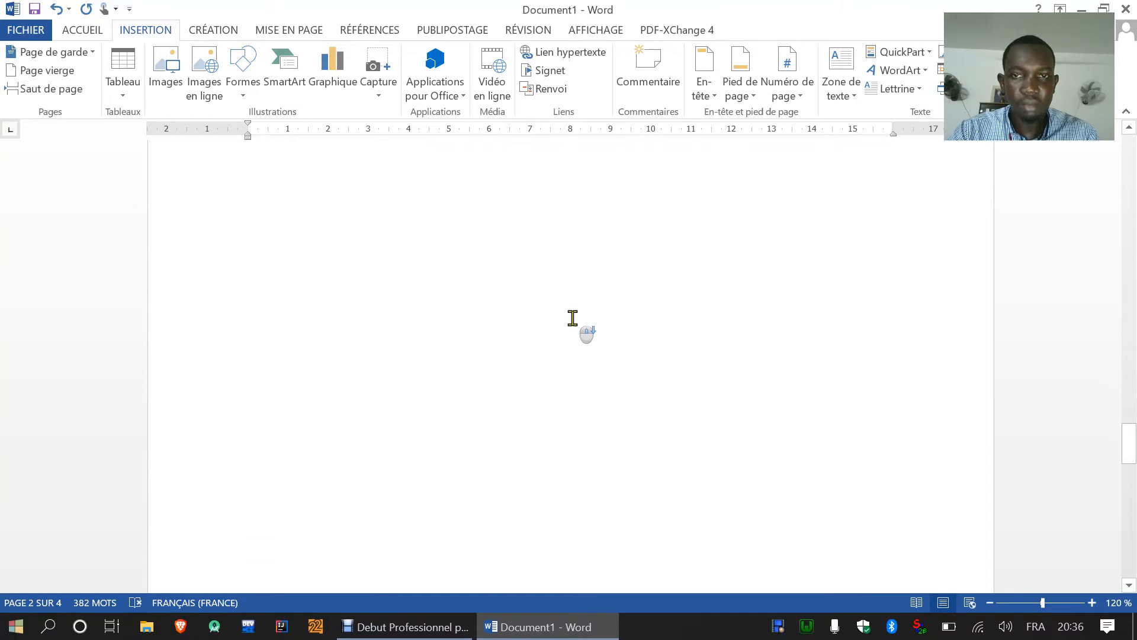
{"action": "scroll", "coordinate": [572, 318], "scroll_direction": "down", "scroll_amount": 15}
{"action": "scroll", "coordinate": [1132, 466], "scroll_direction": "up", "scroll_amount": 2}
{"action": "left_click_drag", "start_coordinate": [1133, 466], "coordinate": [1125, 154]}
Justify the "Un ordinateur" paragraph on the first page and the "Les données à manipuler" paragraph on the second
{"action": "left_click_drag", "start_coordinate": [366, 446], "coordinate": [246, 263]}
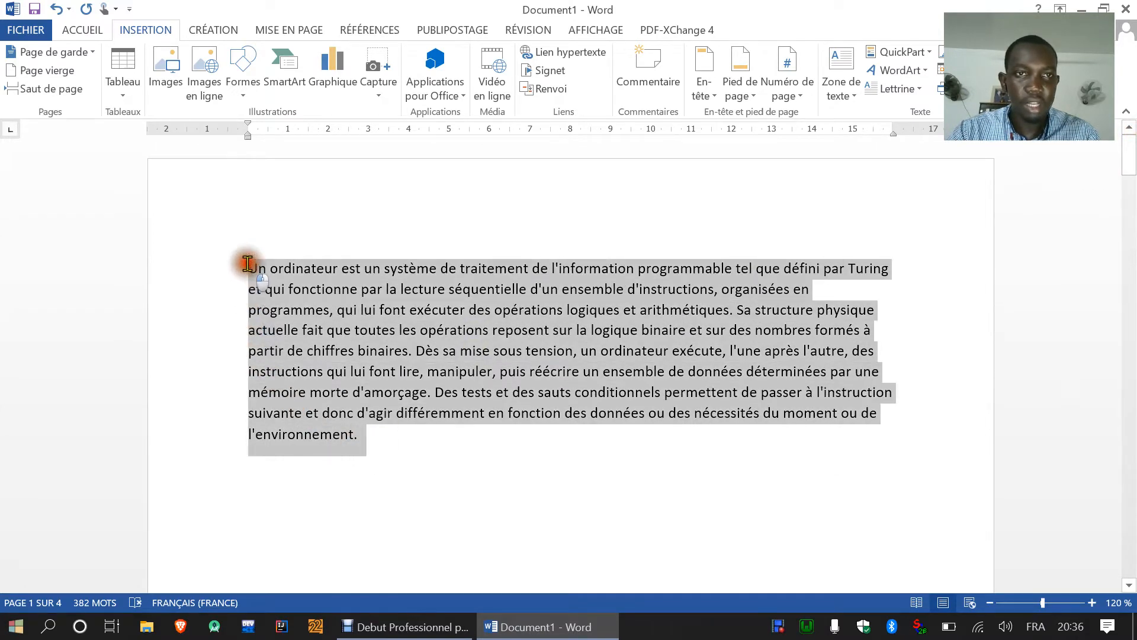
{"action": "left_click", "coordinate": [85, 34]}
{"action": "left_click", "coordinate": [481, 85]}
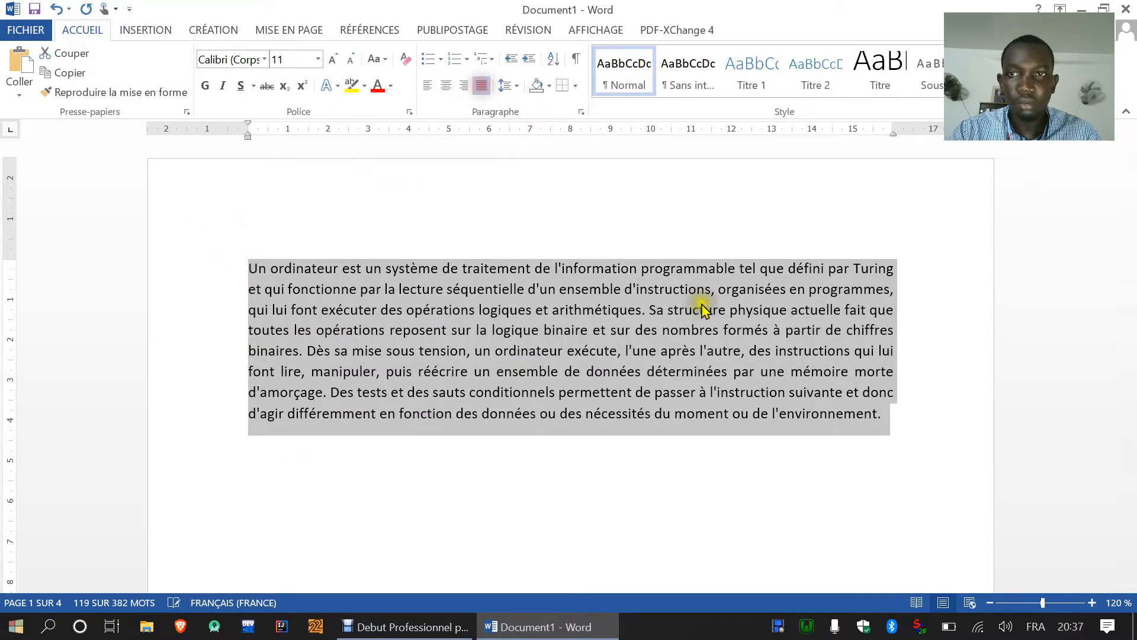
{"action": "scroll", "coordinate": [583, 351], "scroll_direction": "down", "scroll_amount": 15}
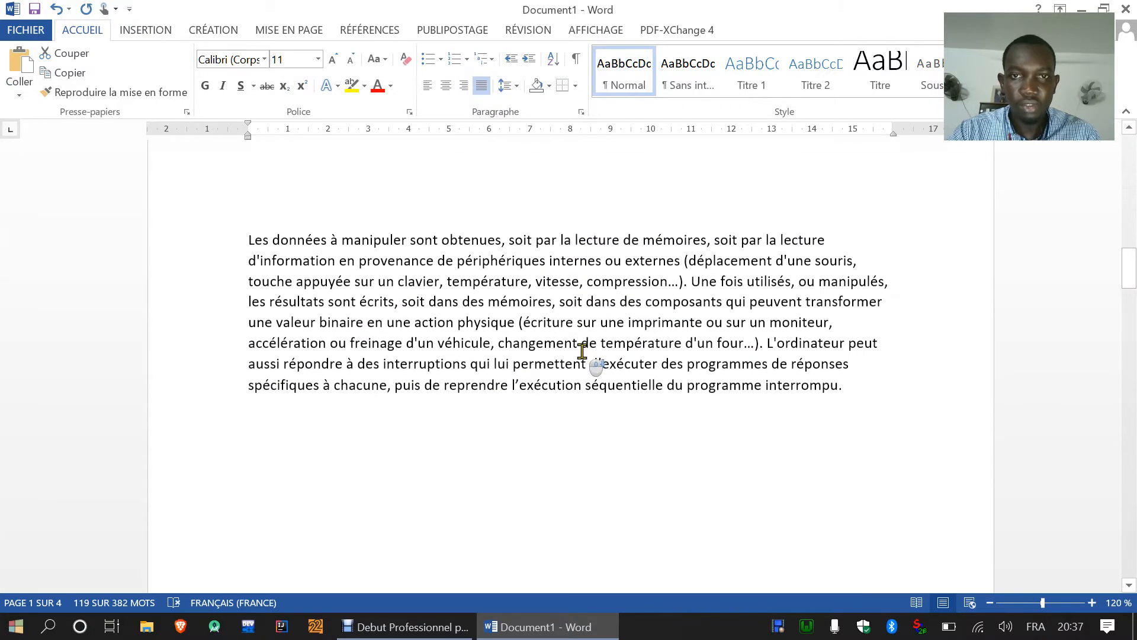
{"action": "left_click_drag", "start_coordinate": [846, 387], "coordinate": [253, 223]}
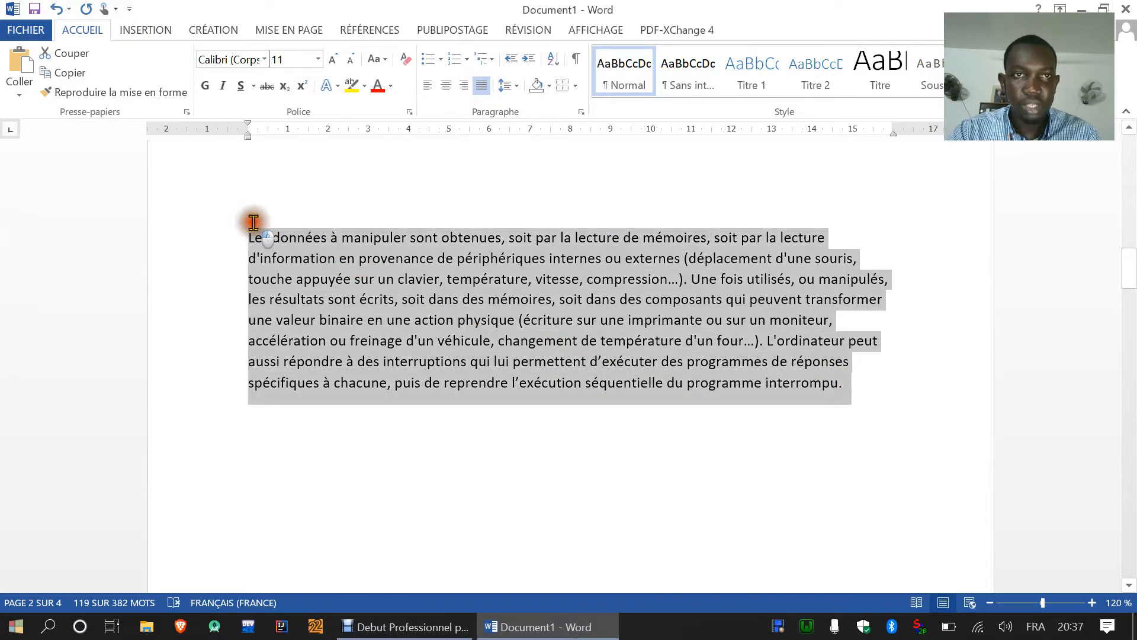
{"action": "left_click", "coordinate": [481, 85]}
Justify the "De 1834 à 1837" paragraph on the third page and the "La technique actuelle" paragraph on the fourth
{"action": "scroll", "coordinate": [471, 249], "scroll_direction": "down", "scroll_amount": 5}
{"action": "scroll", "coordinate": [472, 319], "scroll_direction": "down", "scroll_amount": 5}
{"action": "left_click_drag", "start_coordinate": [728, 379], "coordinate": [220, 207]}
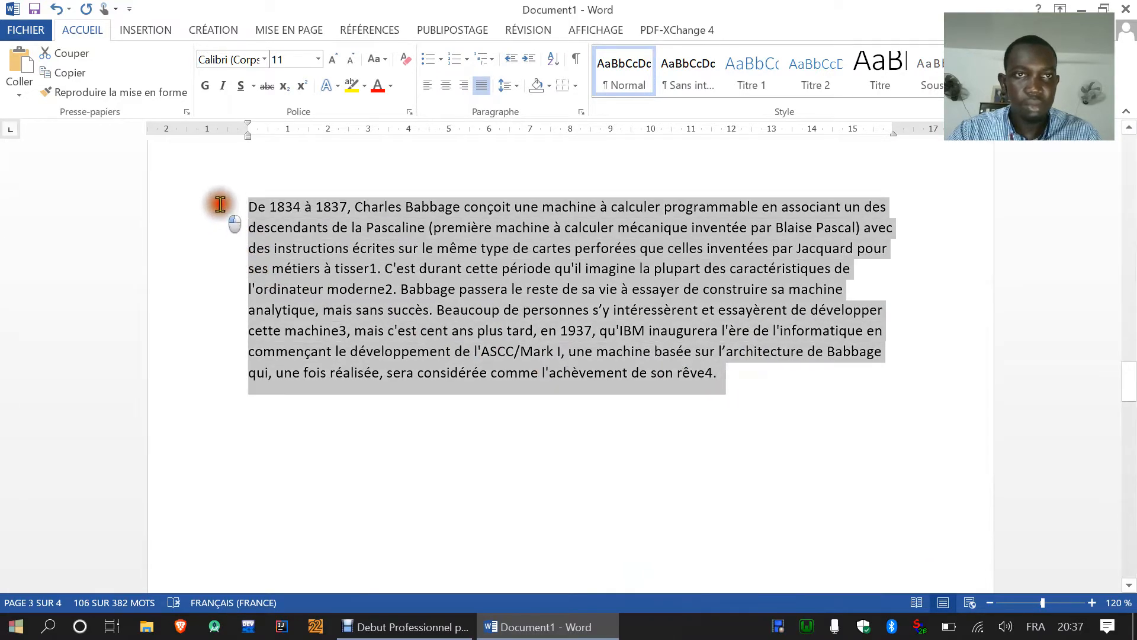
{"action": "left_click", "coordinate": [481, 85]}
{"action": "scroll", "coordinate": [540, 363], "scroll_direction": "down", "scroll_amount": 5}
{"action": "scroll", "coordinate": [543, 367], "scroll_direction": "down", "scroll_amount": 6}
{"action": "left_click_drag", "start_coordinate": [841, 349], "coordinate": [236, 320]}
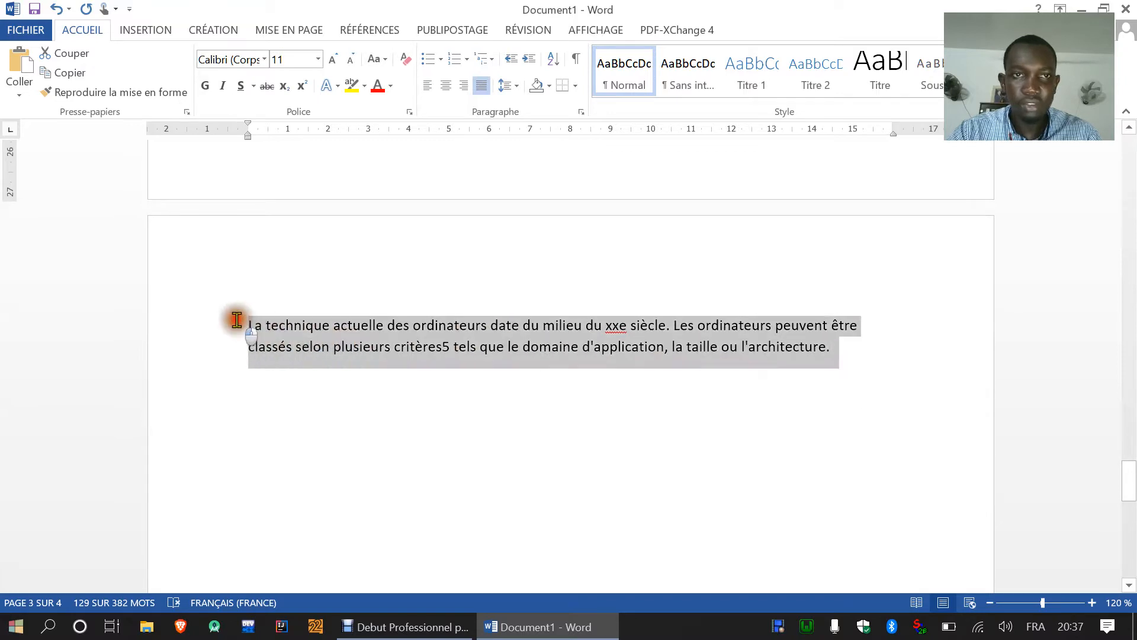
{"action": "left_click", "coordinate": [481, 85]}
{"action": "scroll", "coordinate": [609, 408], "scroll_direction": "down", "scroll_amount": 5}
Add the title line "INTRODUCTION" above the first paragraph on the first page
{"action": "scroll", "coordinate": [608, 408], "scroll_direction": "up", "scroll_amount": 20}
{"action": "scroll", "coordinate": [607, 407], "scroll_direction": "up", "scroll_amount": 15}
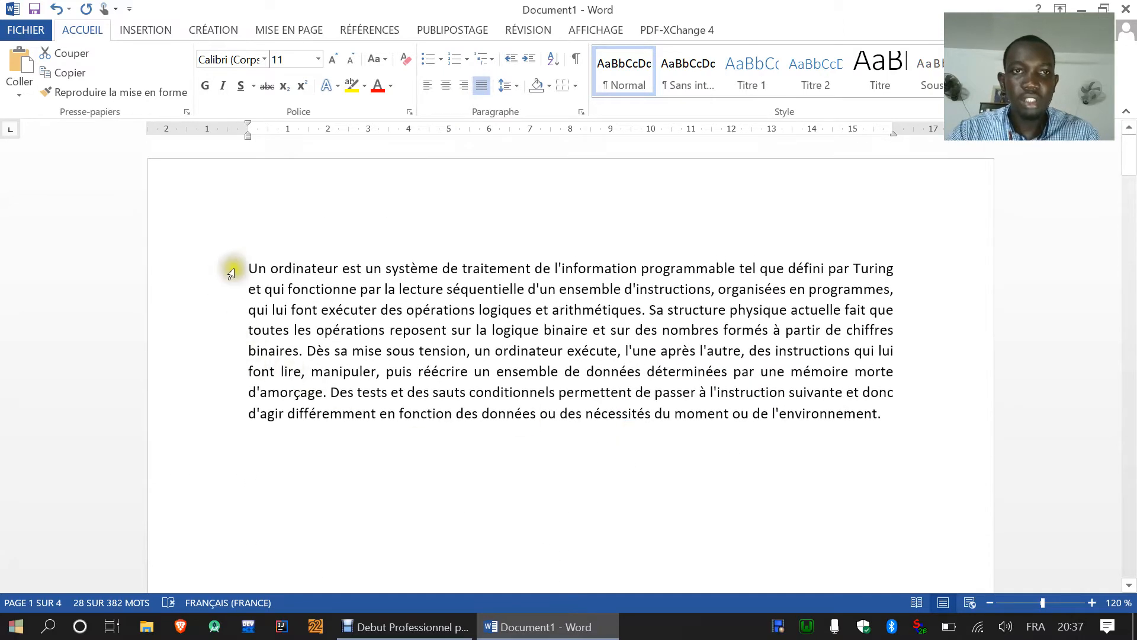
{"action": "left_click", "coordinate": [245, 261]}
{"action": "key", "text": "Return"}
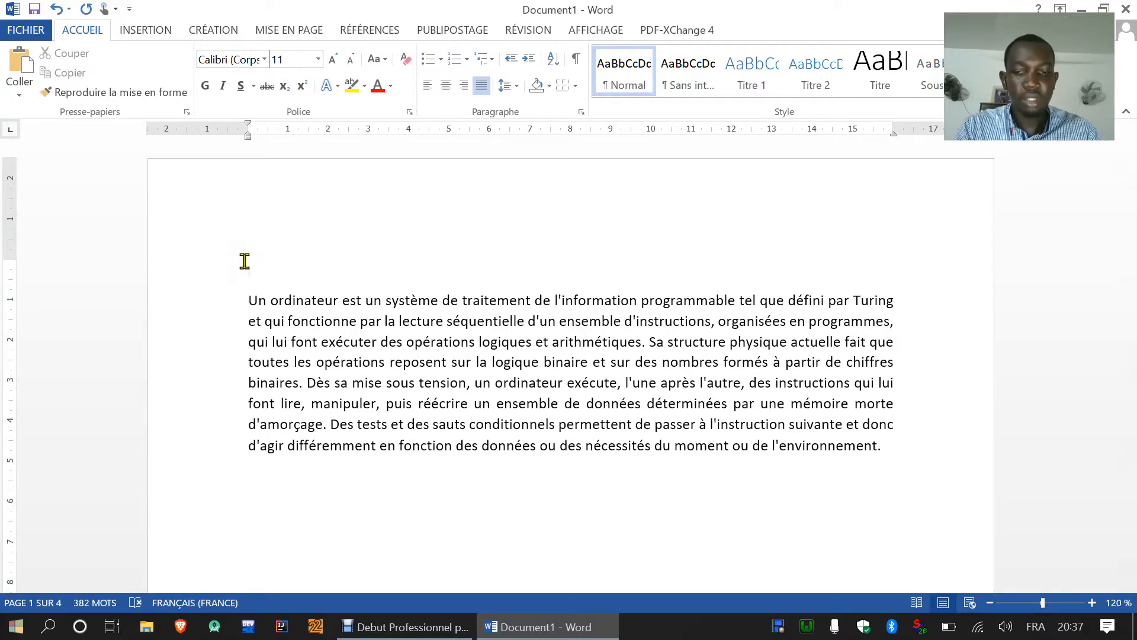
{"action": "type", "text": "INTROD"}
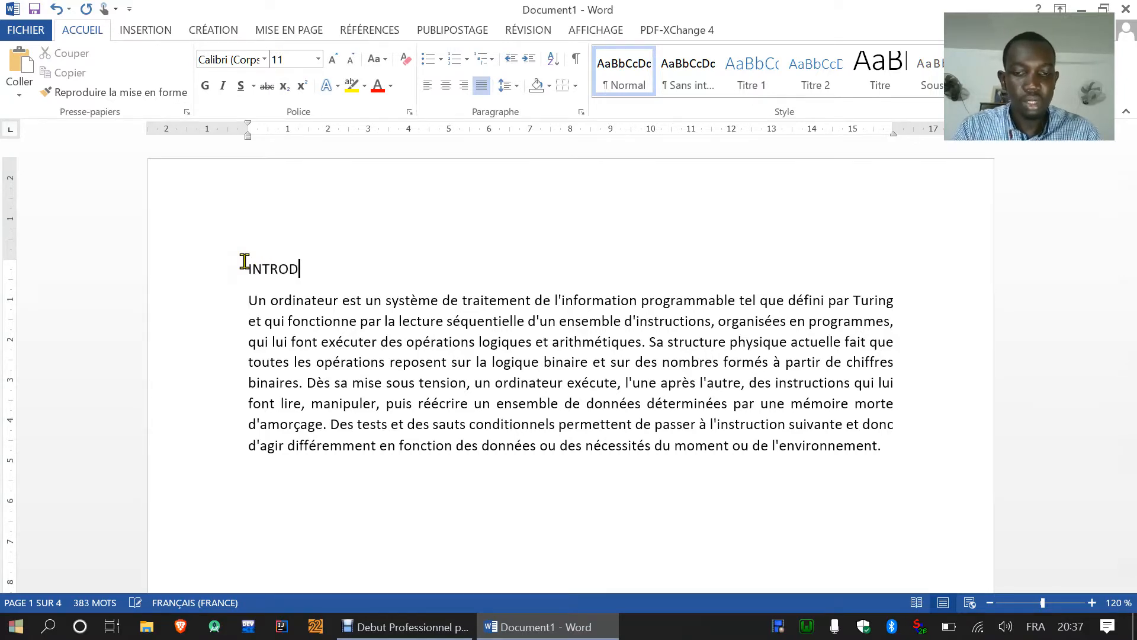
{"action": "type", "text": "UCTION"}
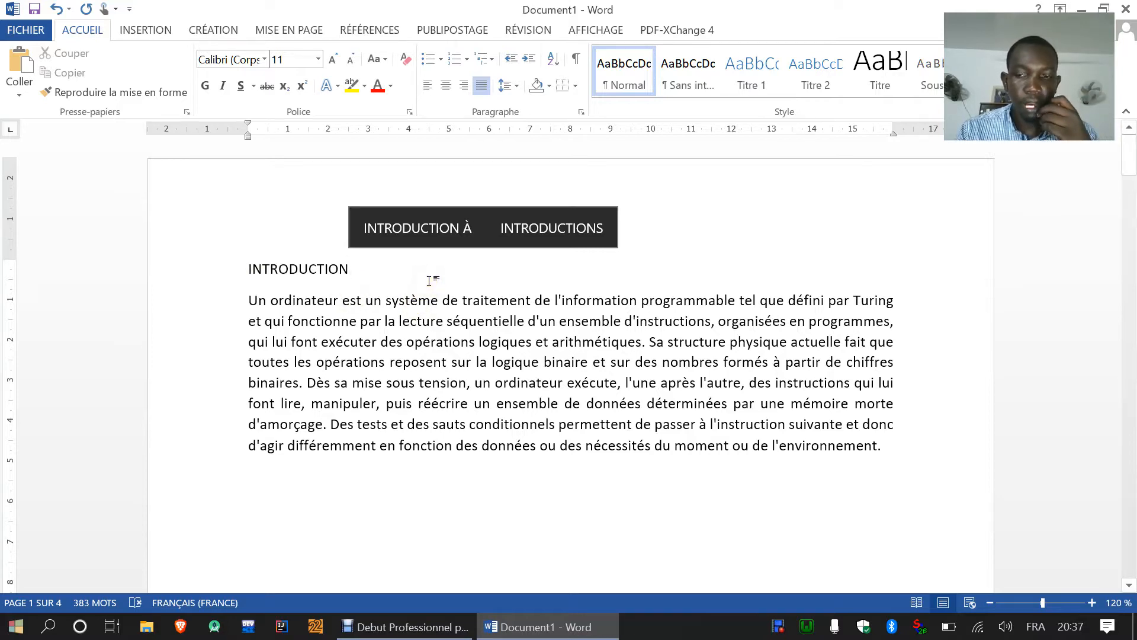
Add the line "DEFINITION" between the "INTRODUCTION" title and the first paragraph
{"action": "key", "text": "Return"}
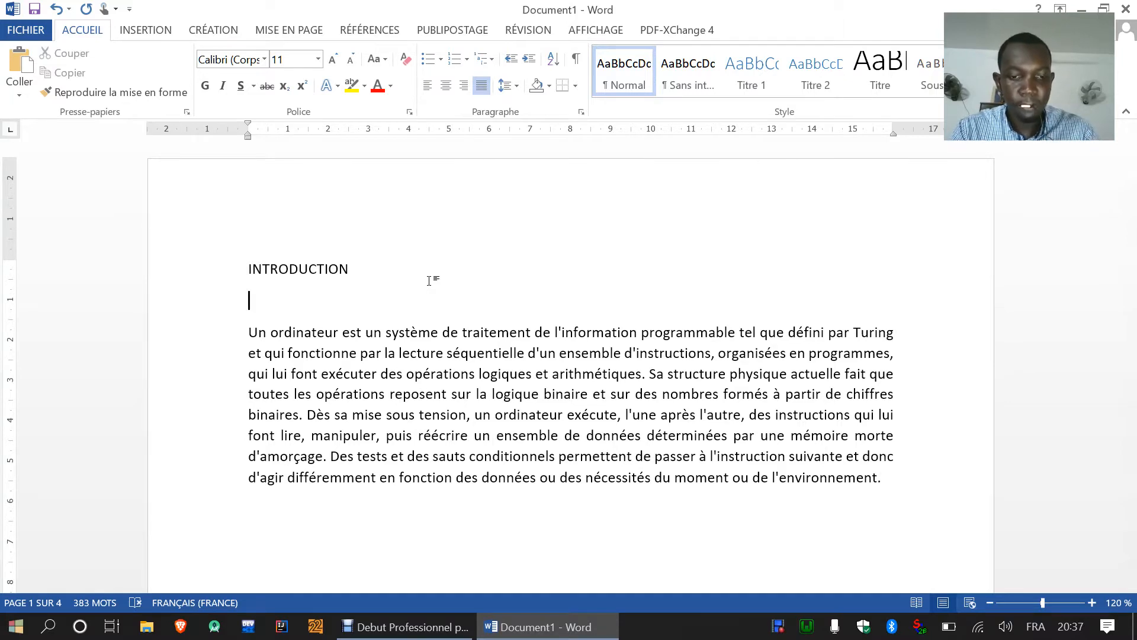
{"action": "type", "text": "DEFI"}
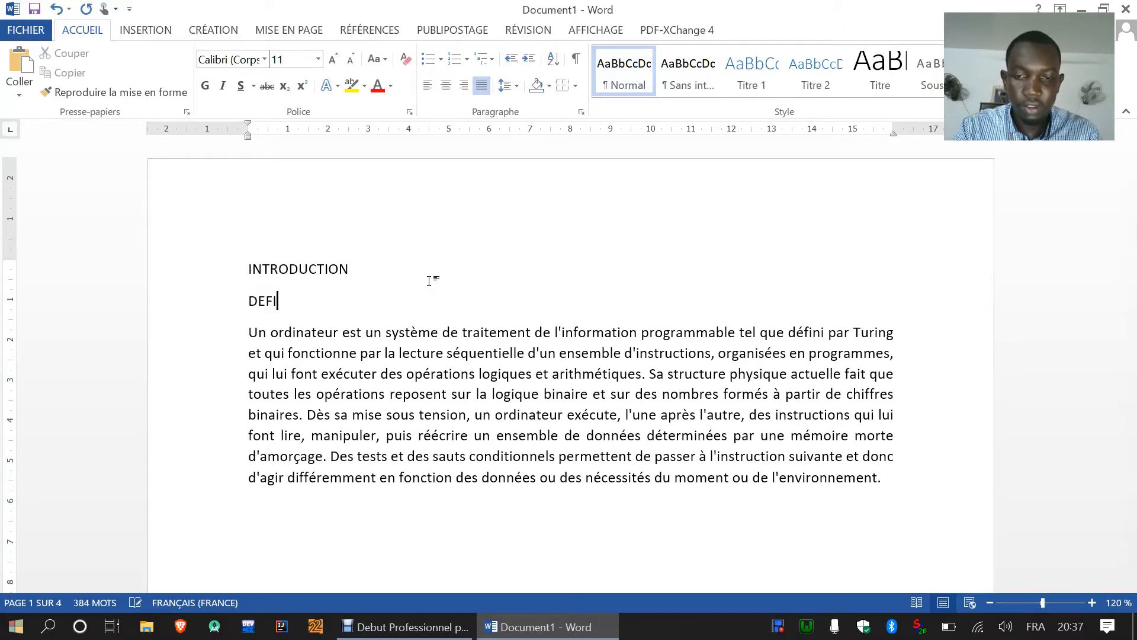
{"action": "type", "text": "I"}
{"action": "key", "text": "BackSpace"}
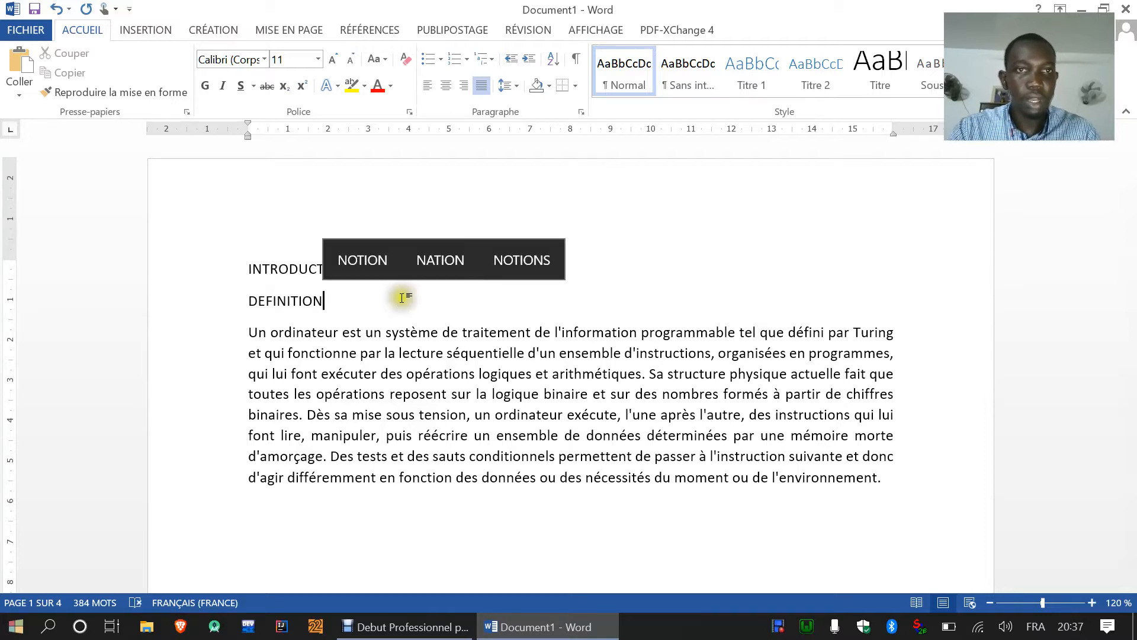
Add the title line "PRÉSENTATION" above the "Les données à manipuler" paragraph on the second page
{"action": "scroll", "coordinate": [398, 333], "scroll_direction": "down", "scroll_amount": 3}
{"action": "scroll", "coordinate": [419, 370], "scroll_direction": "up", "scroll_amount": 3}
{"action": "scroll", "coordinate": [379, 402], "scroll_direction": "down", "scroll_amount": 5}
{"action": "scroll", "coordinate": [379, 403], "scroll_direction": "down", "scroll_amount": 10}
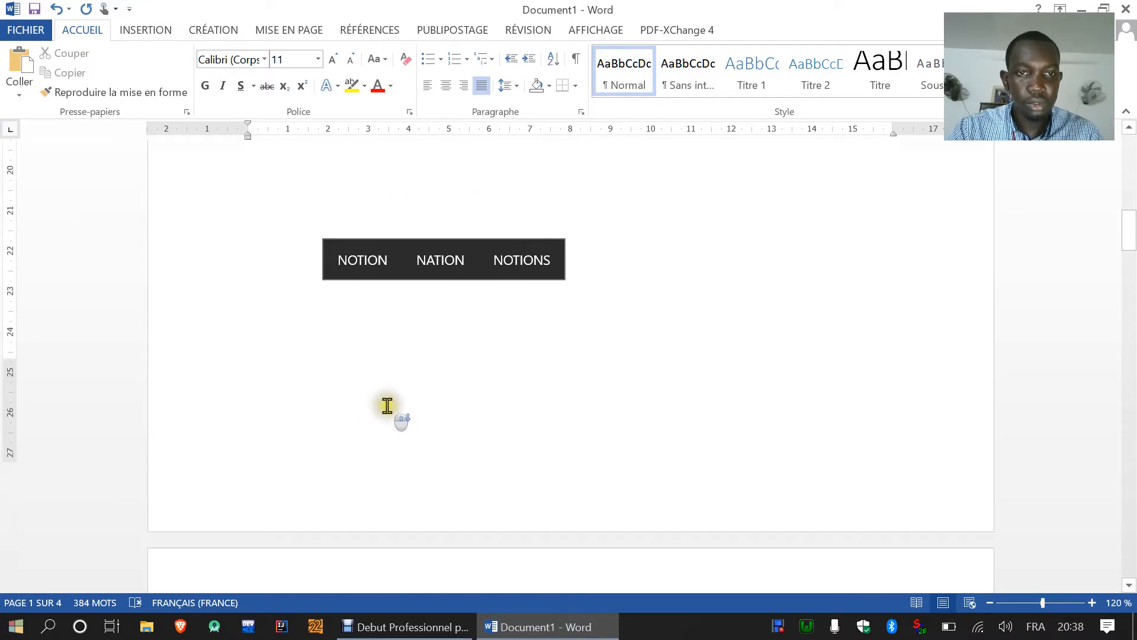
{"action": "left_click", "coordinate": [251, 533]}
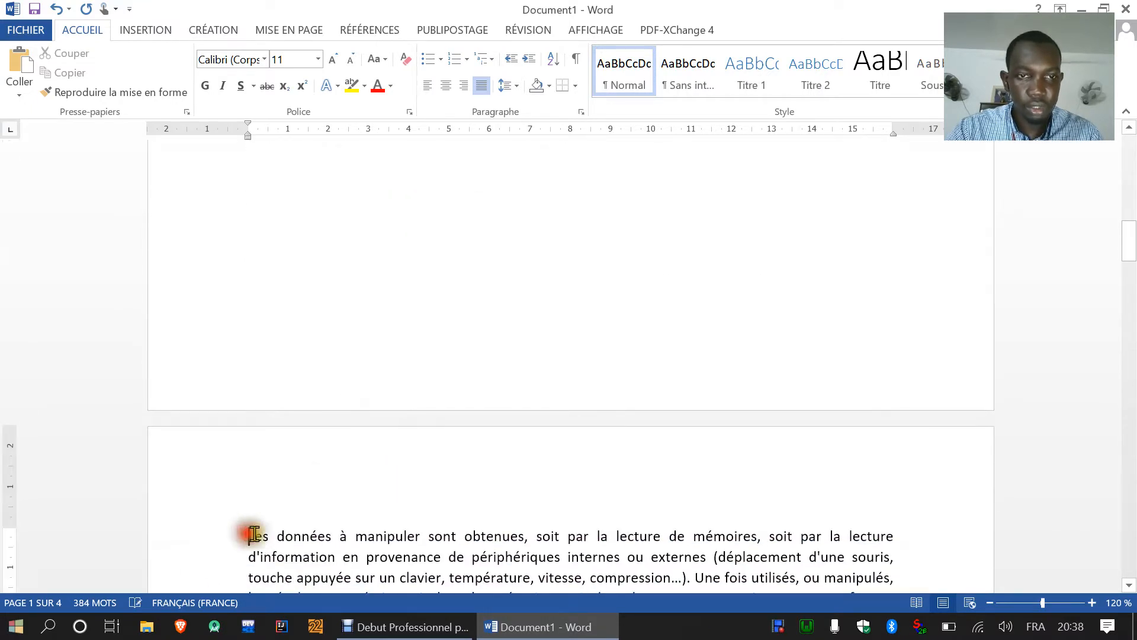
{"action": "key", "text": "Return"}
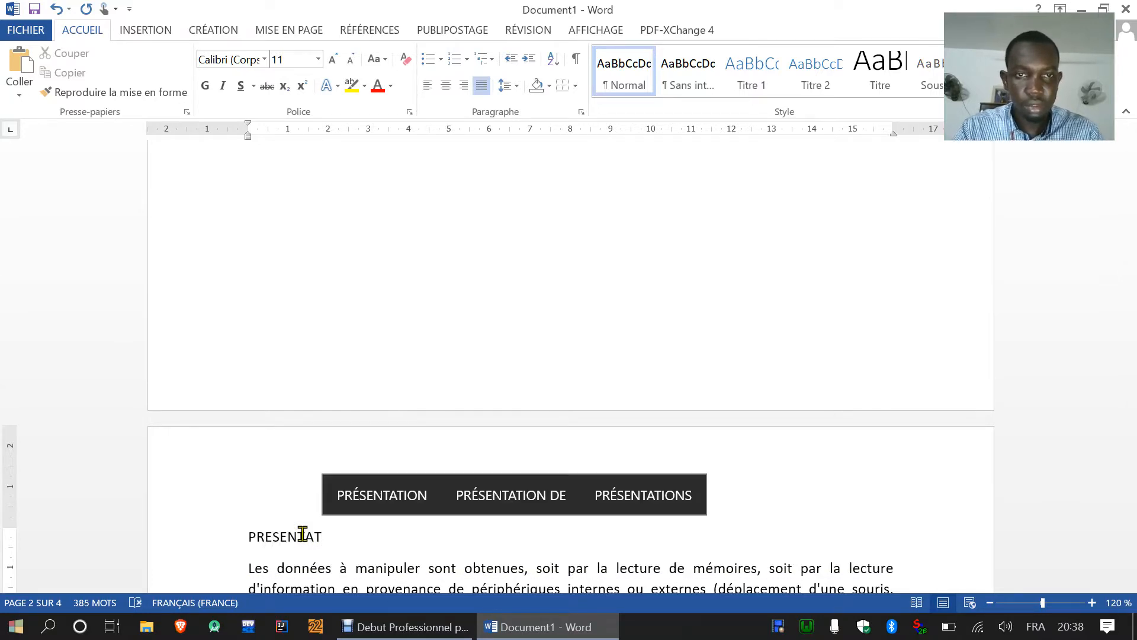
{"action": "left_click", "coordinate": [368, 498]}
{"action": "scroll", "coordinate": [254, 516], "scroll_direction": "down", "scroll_amount": 3}
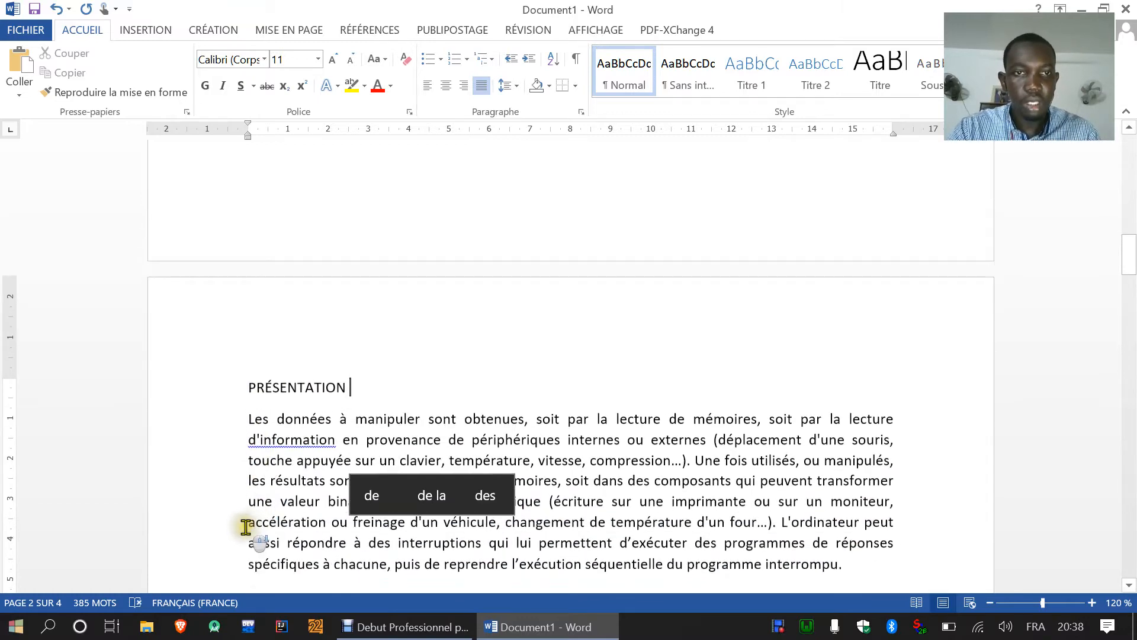
{"action": "right_click", "coordinate": [274, 450]}
{"action": "left_click", "coordinate": [227, 495]}
Add the title line "DÉVELOPPEMENT" above the "De 1834 à 1837" paragraph on the third page
{"action": "scroll", "coordinate": [267, 462], "scroll_direction": "down", "scroll_amount": 5}
{"action": "scroll", "coordinate": [267, 462], "scroll_direction": "down", "scroll_amount": 13}
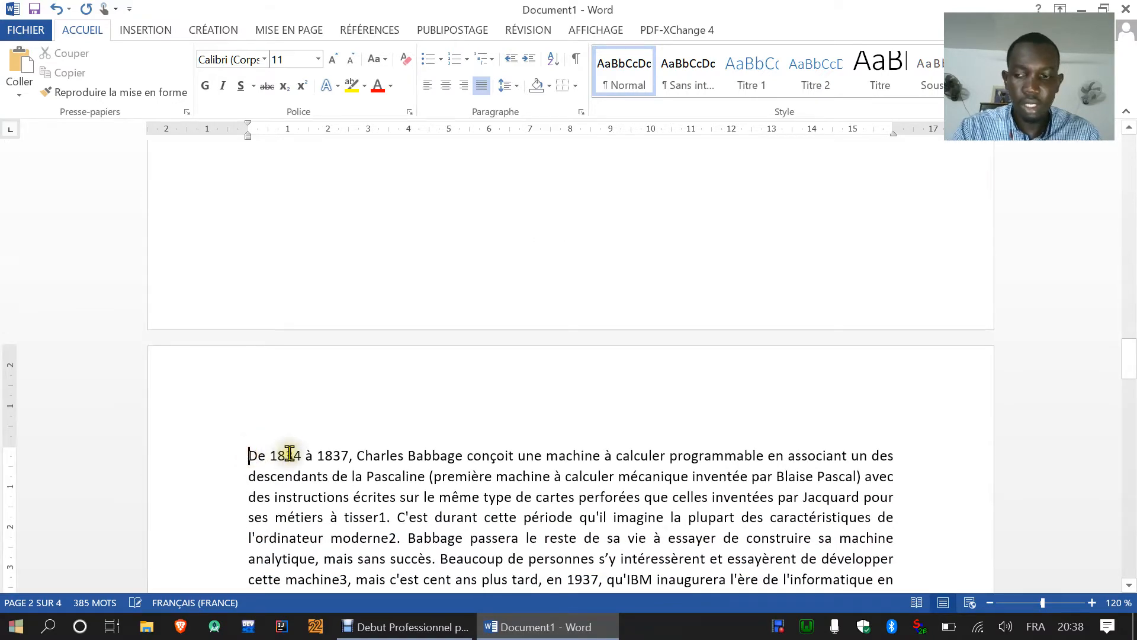
{"action": "key", "text": "Return"}
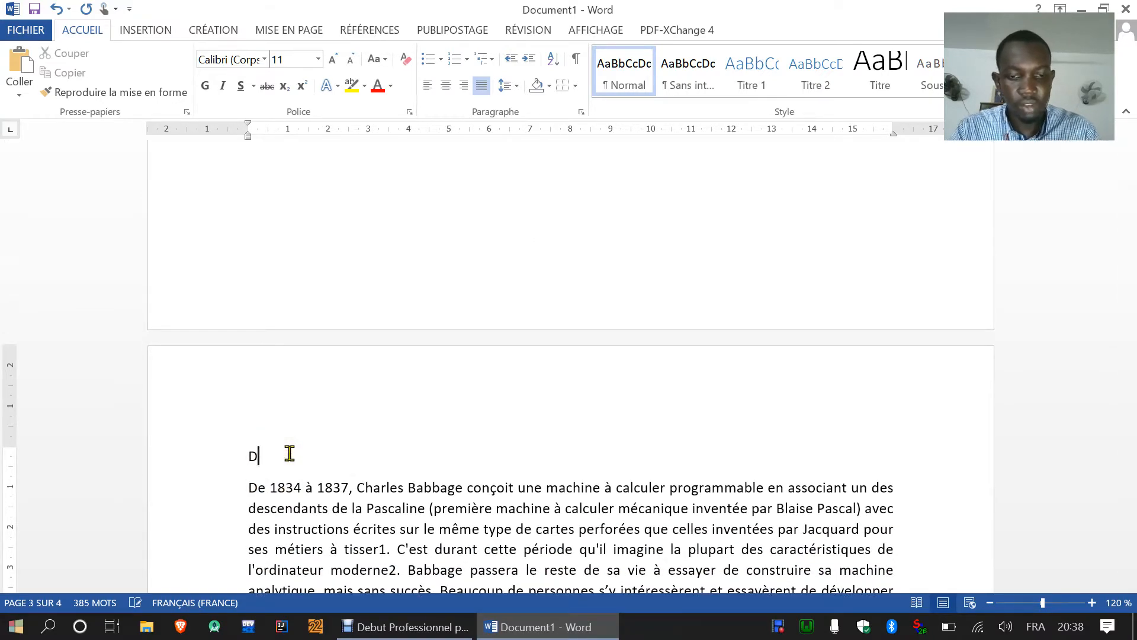
{"action": "type", "text": "DEVELO"}
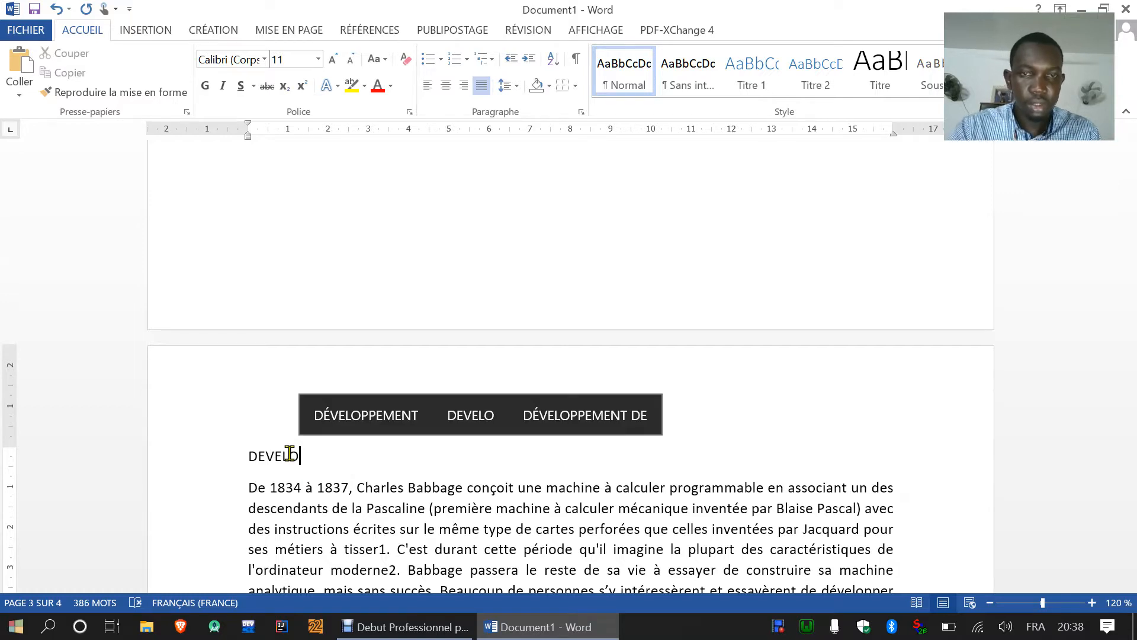
{"action": "left_click", "coordinate": [343, 415]}
Add the title line "CONCLUSION" above the "La technique actuelle" paragraph on the fourth page
{"action": "scroll", "coordinate": [254, 475], "scroll_direction": "down", "scroll_amount": 7}
{"action": "scroll", "coordinate": [254, 478], "scroll_direction": "down", "scroll_amount": 10}
{"action": "left_click", "coordinate": [249, 373]}
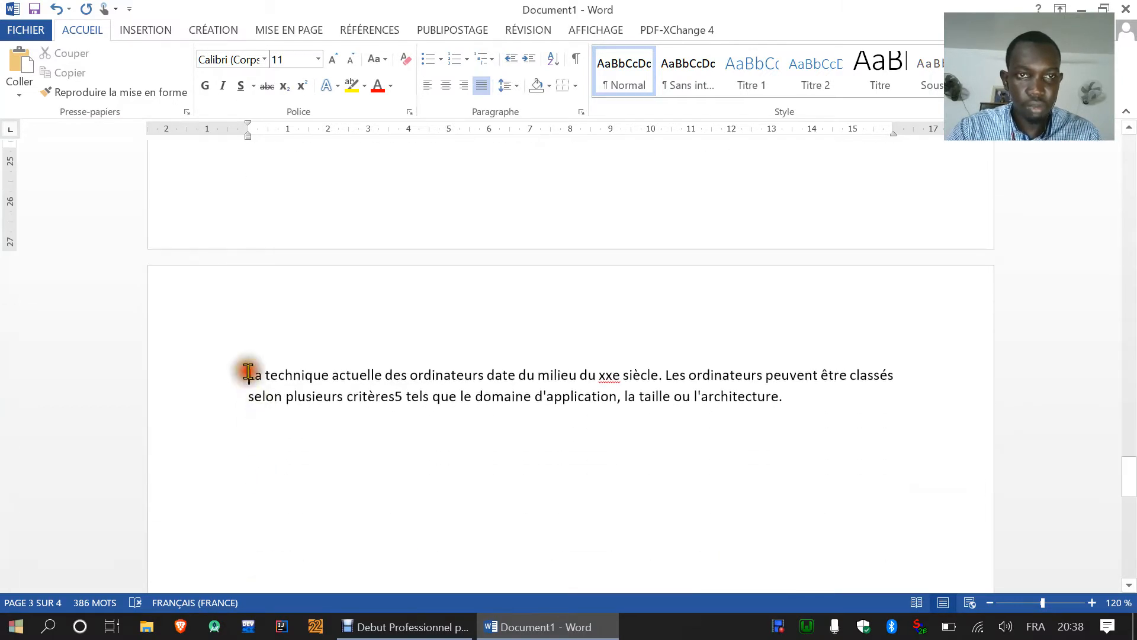
{"action": "key", "text": "Return"}
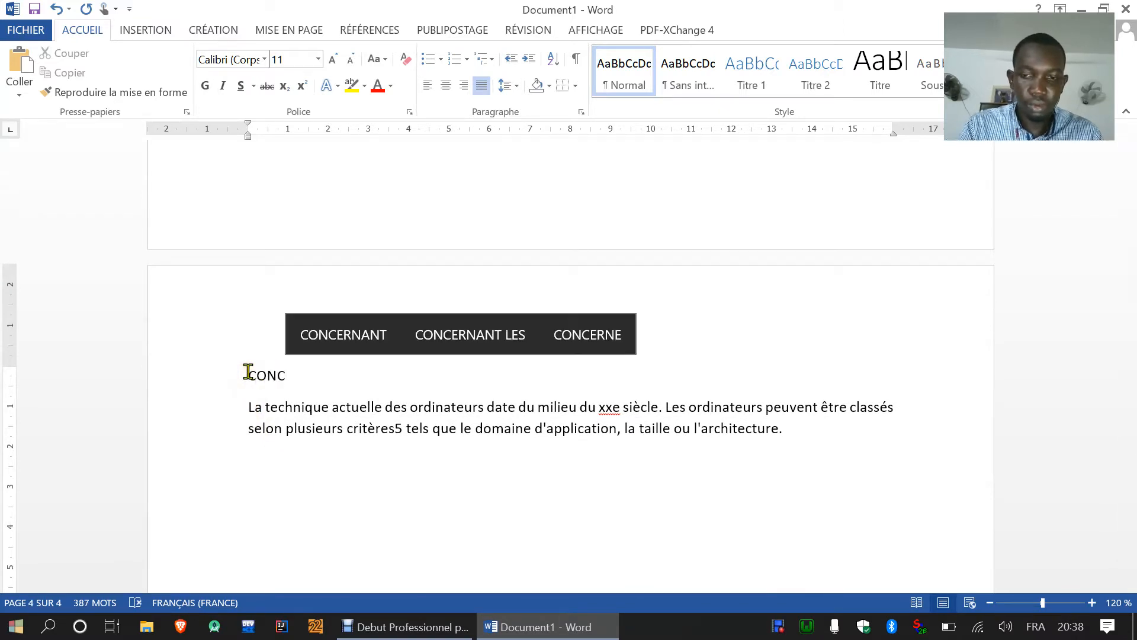
{"action": "type", "text": "USION"}
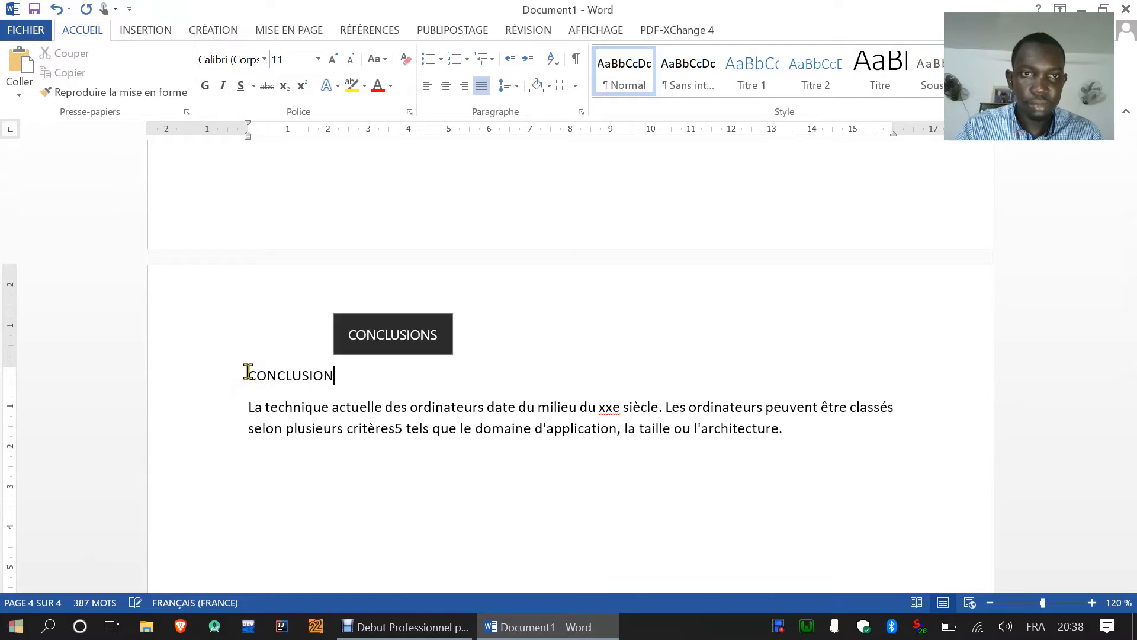
{"action": "left_click", "coordinate": [325, 463]}
Modify the Titre 1 style to use the Automatique font colour and bold text
{"action": "scroll", "coordinate": [512, 437], "scroll_direction": "up", "scroll_amount": 20}
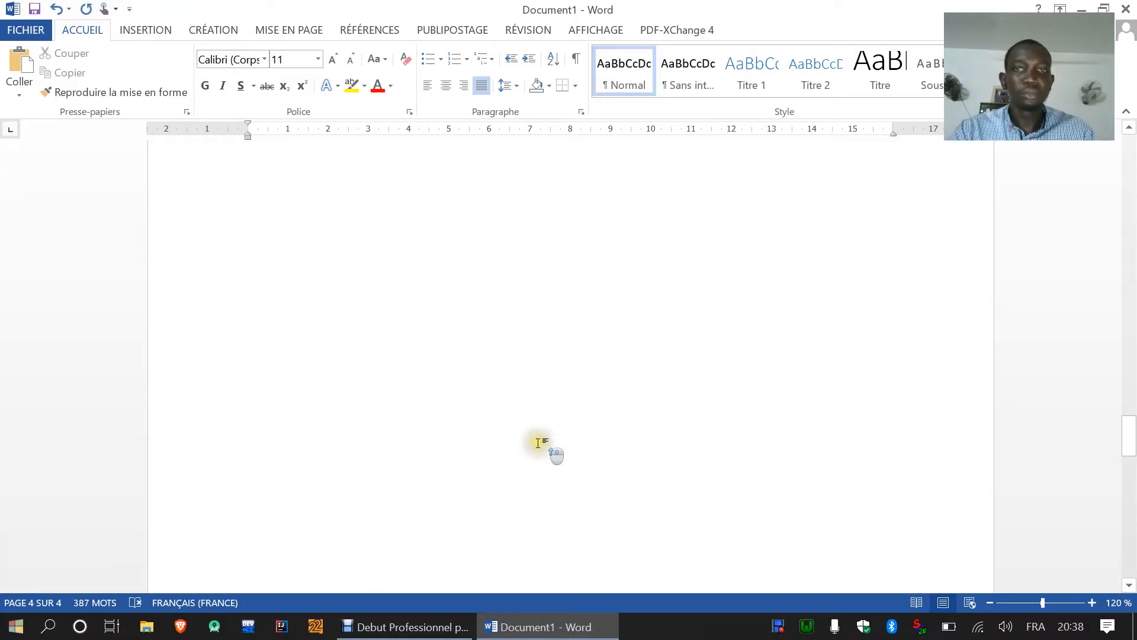
{"action": "scroll", "coordinate": [538, 444], "scroll_direction": "up", "scroll_amount": 15}
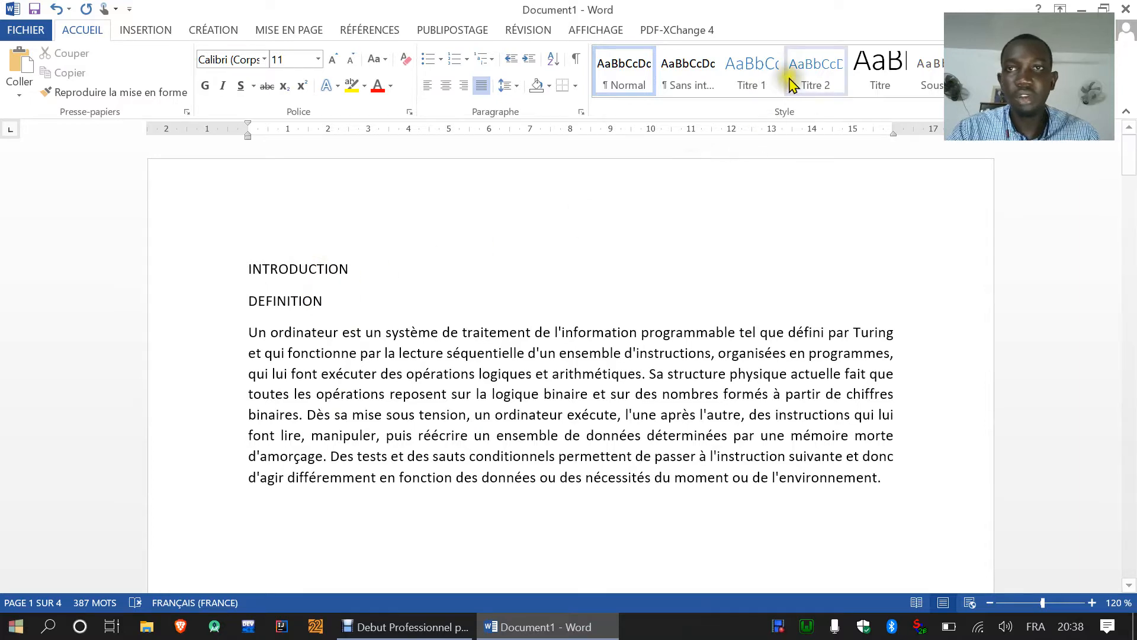
{"action": "left_click", "coordinate": [755, 84]}
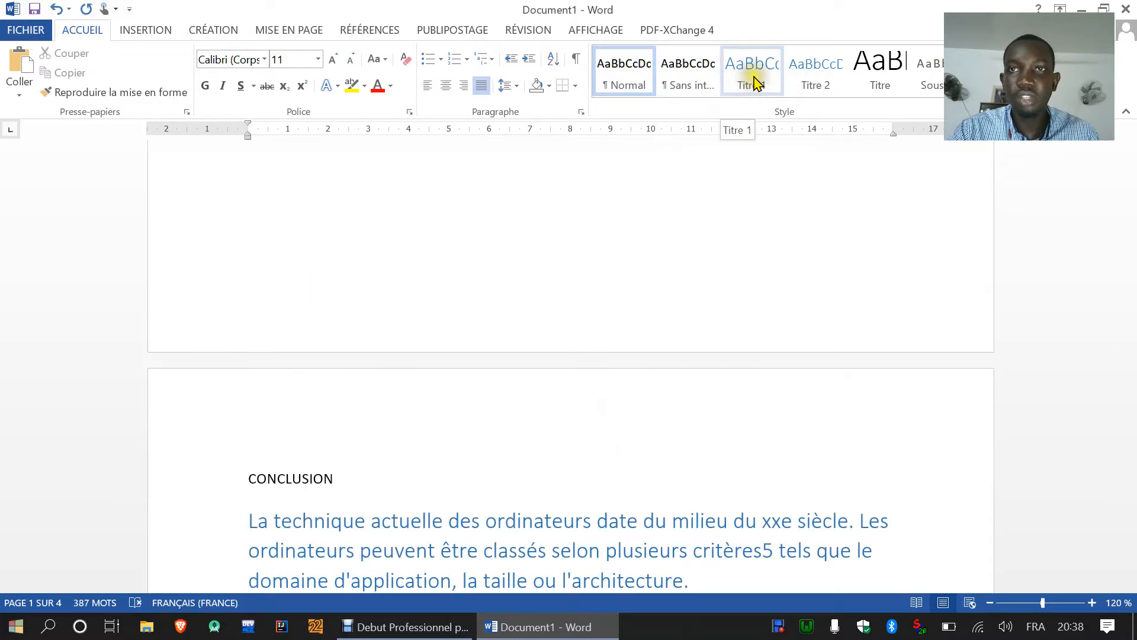
{"action": "right_click", "coordinate": [755, 84]}
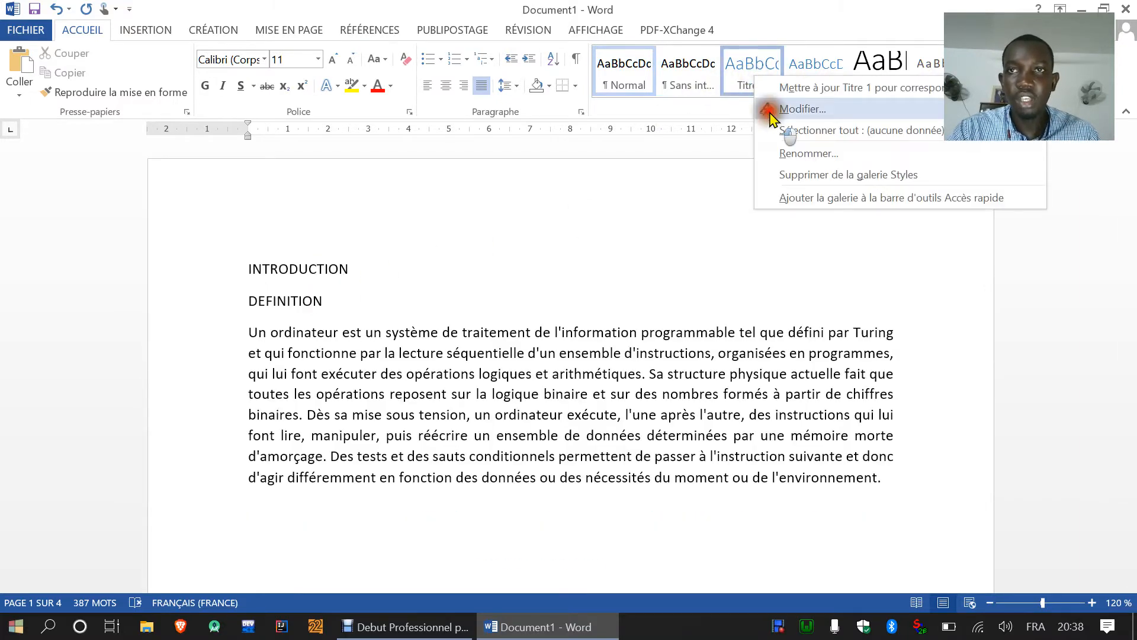
{"action": "left_click", "coordinate": [770, 113]}
{"action": "left_click", "coordinate": [638, 217]}
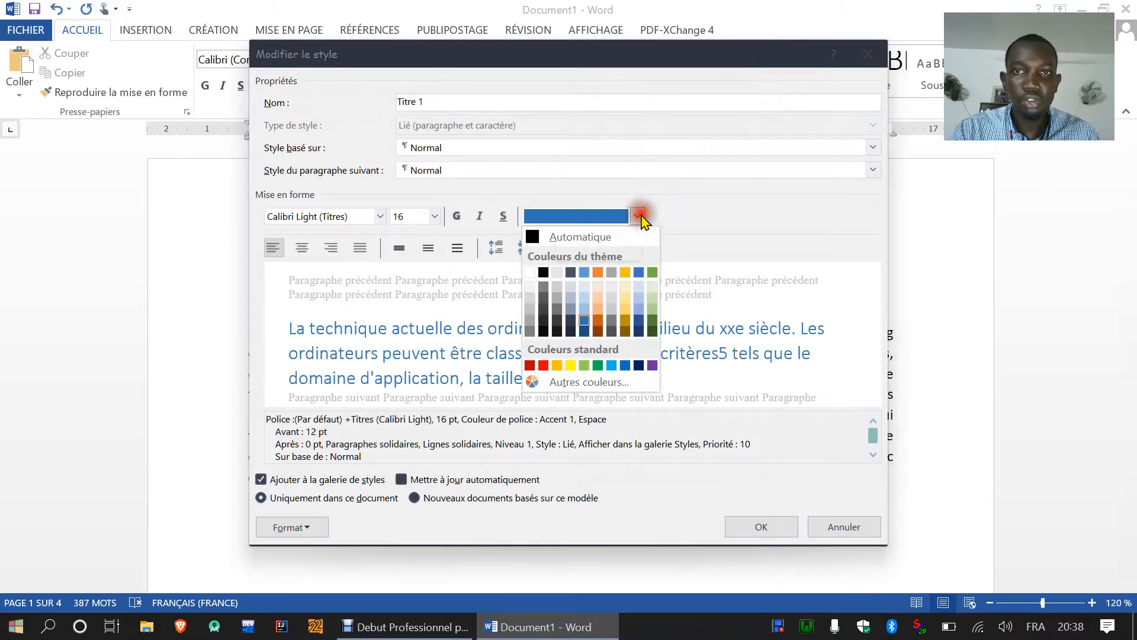
{"action": "left_click", "coordinate": [529, 234]}
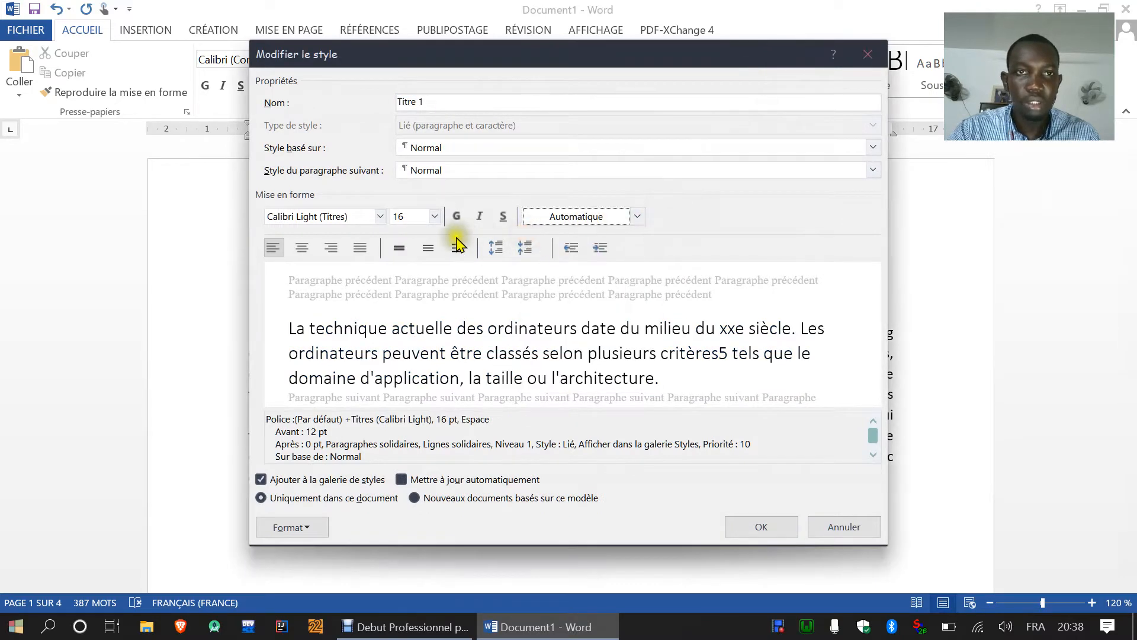
{"action": "left_click", "coordinate": [457, 217]}
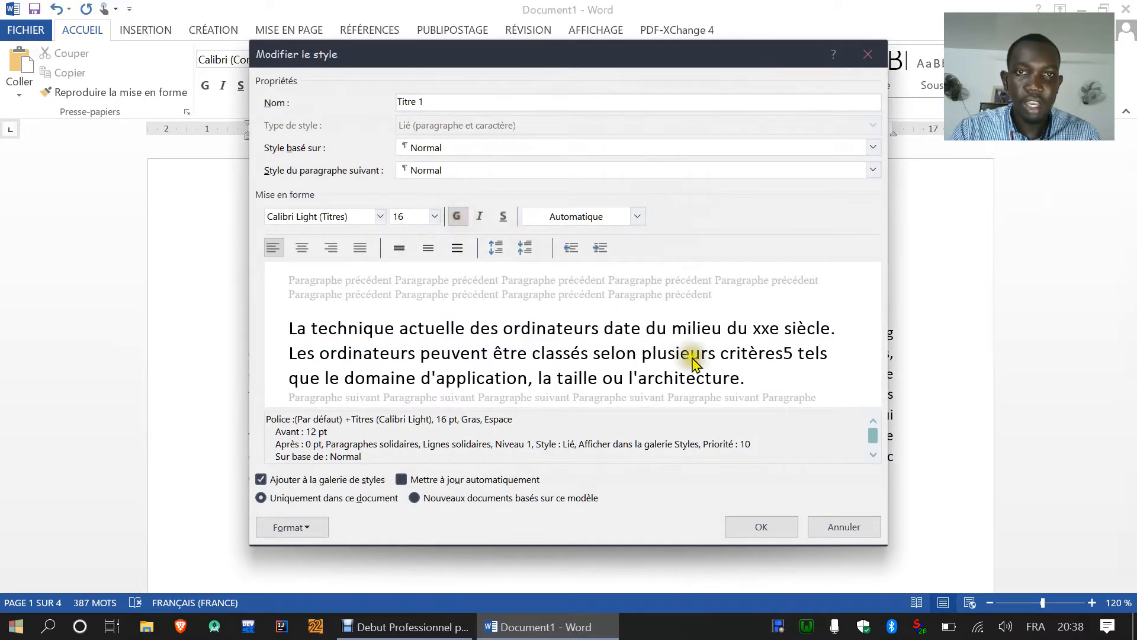
{"action": "left_click", "coordinate": [765, 530]}
Apply the Titre 1 style to the "INTRODUCTION", "DEFINITION" and "PRÉSENTATION" title lines
{"action": "left_click_drag", "start_coordinate": [359, 298], "coordinate": [237, 261]}
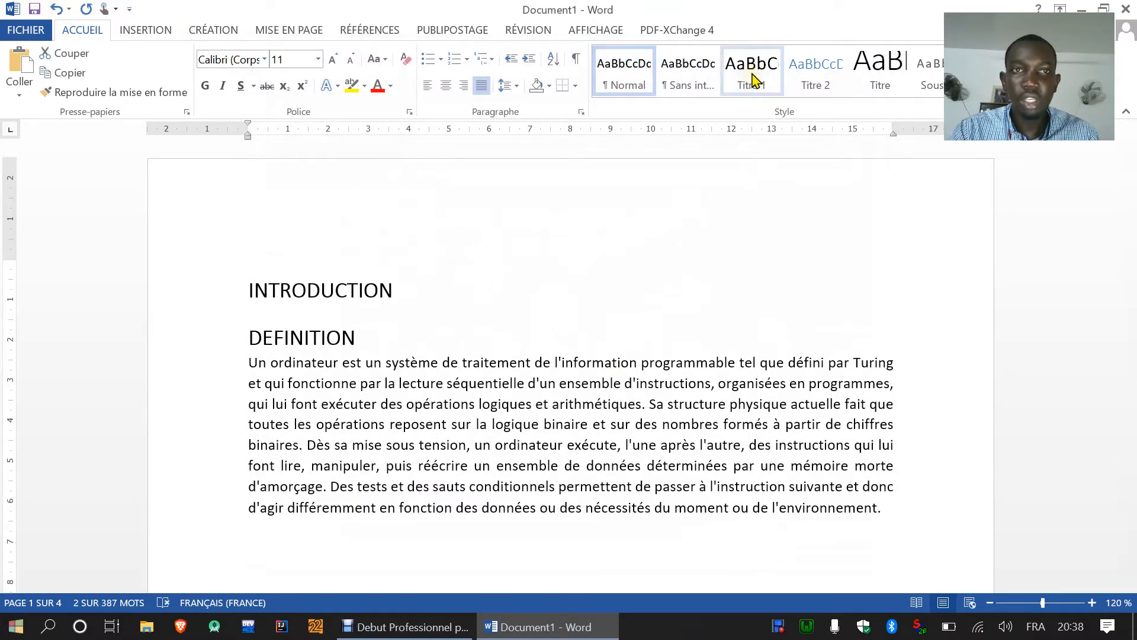
{"action": "left_click", "coordinate": [753, 77]}
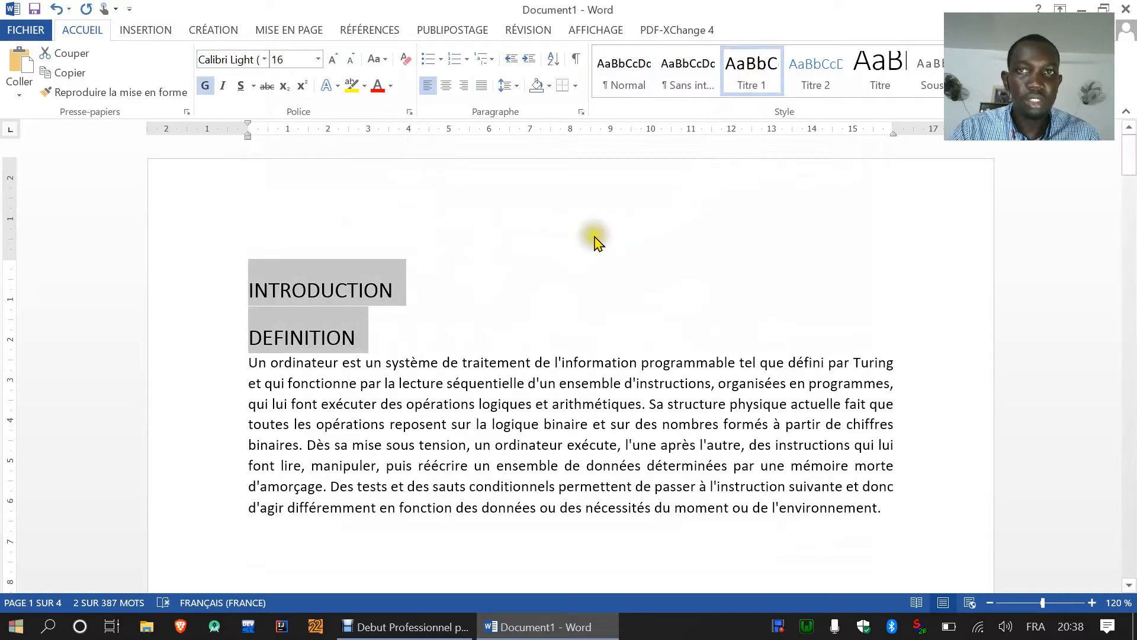
{"action": "scroll", "coordinate": [579, 251], "scroll_direction": "down", "scroll_amount": 10}
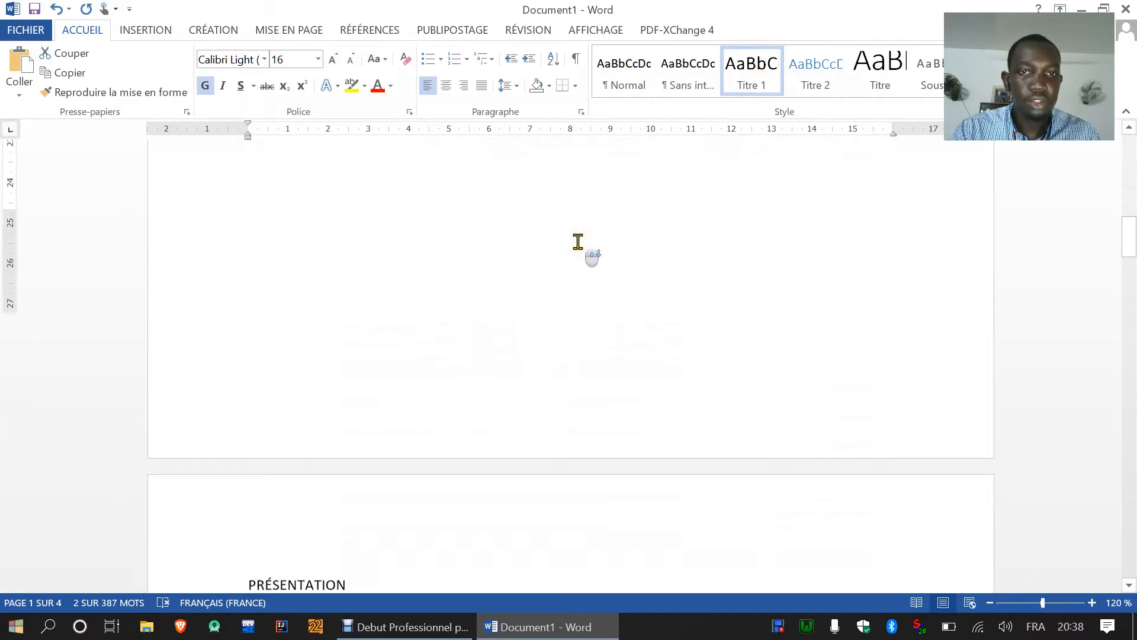
{"action": "left_click_drag", "start_coordinate": [361, 237], "coordinate": [215, 236]}
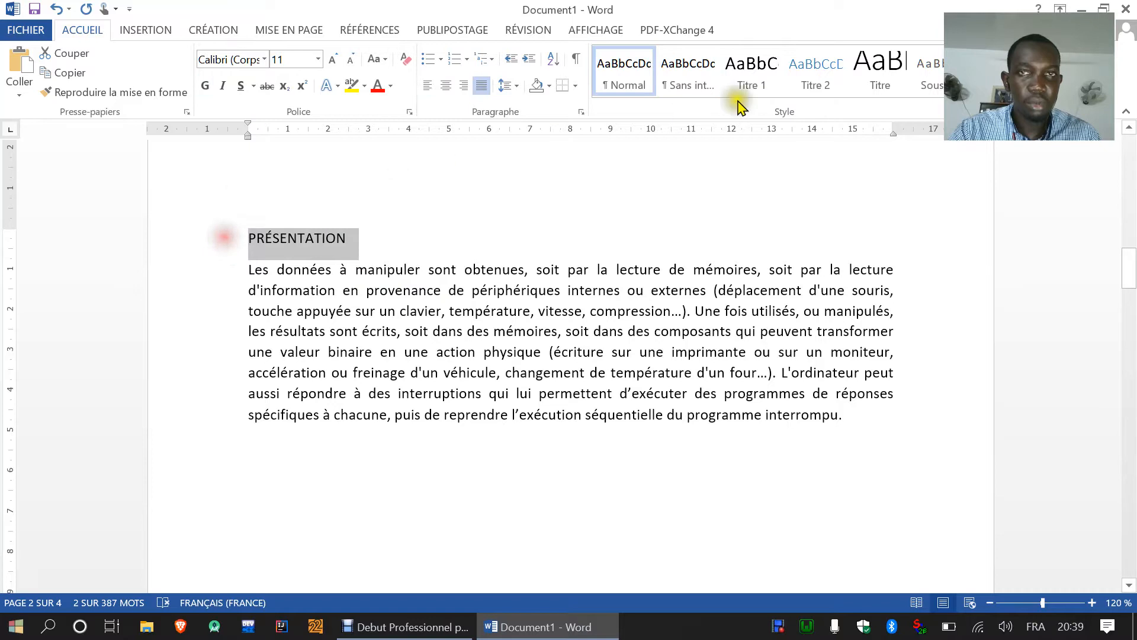
{"action": "left_click", "coordinate": [750, 75]}
Apply the Titre 1 style to the "DÉVELOPPEMENT" title on the third page and the "CONCLUSION" title on the fourth
{"action": "scroll", "coordinate": [356, 323], "scroll_direction": "down", "scroll_amount": 15}
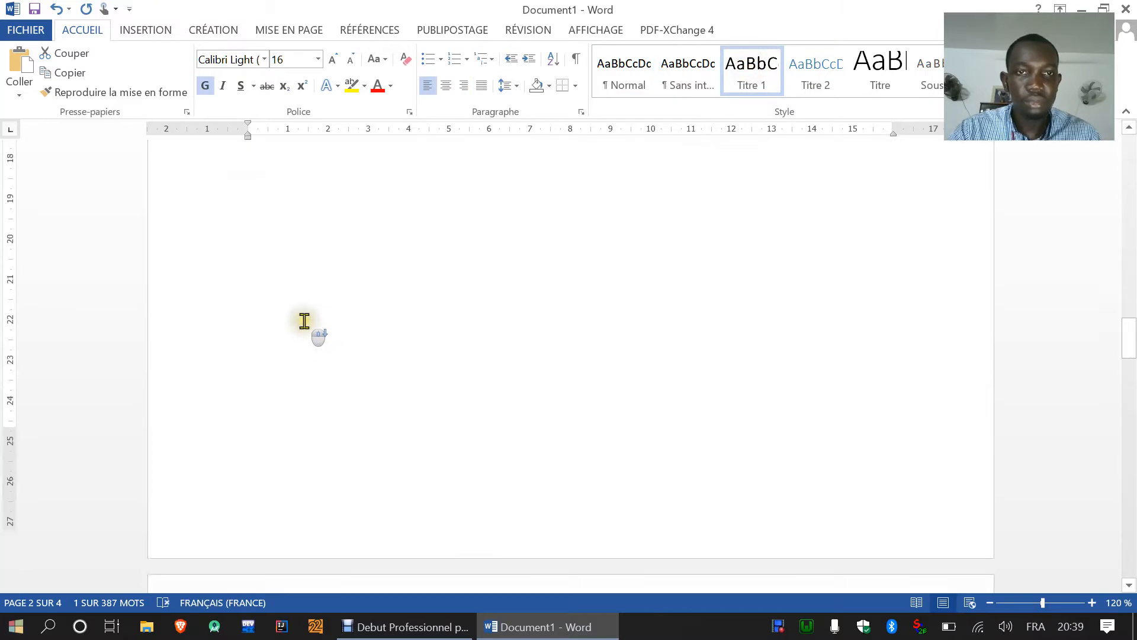
{"action": "left_click_drag", "start_coordinate": [375, 406], "coordinate": [207, 406]}
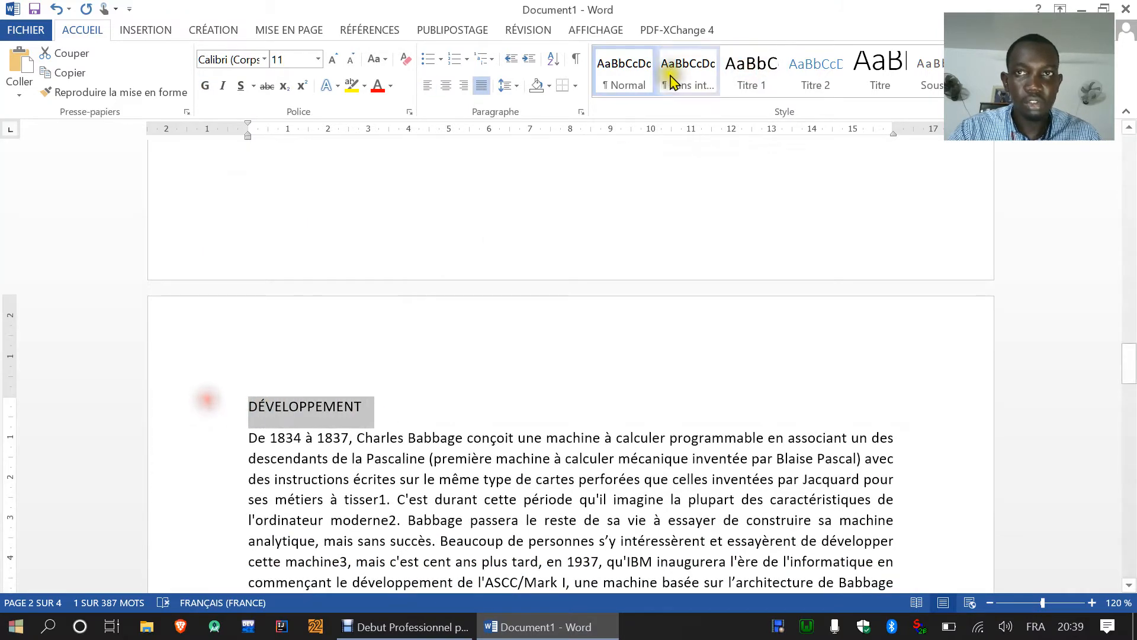
{"action": "left_click", "coordinate": [750, 75]}
{"action": "scroll", "coordinate": [498, 284], "scroll_direction": "down", "scroll_amount": 15}
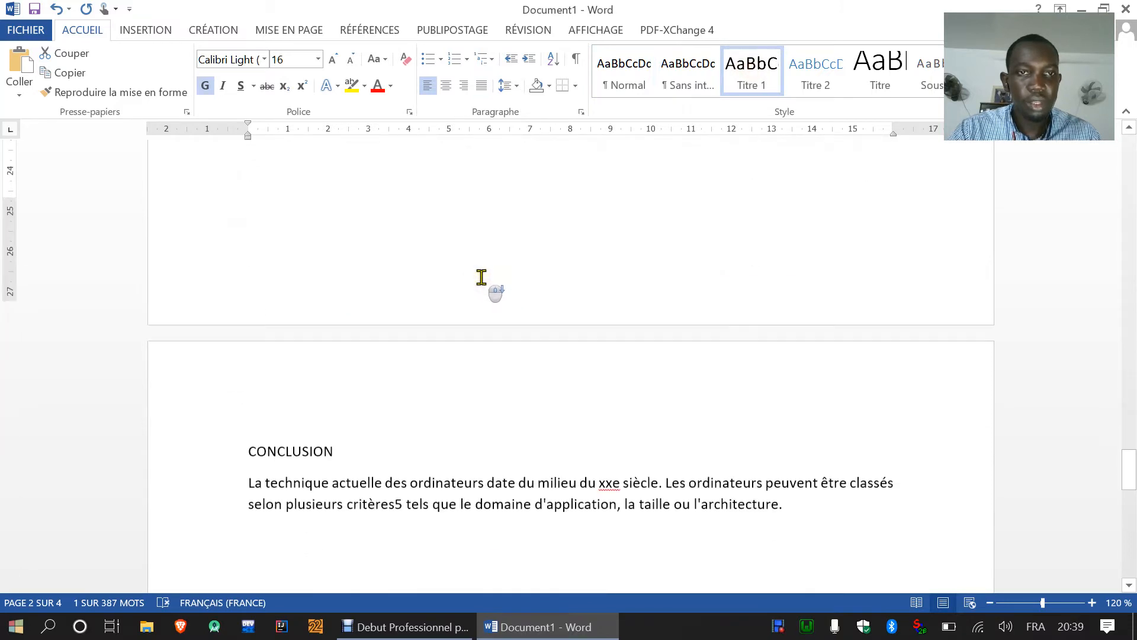
{"action": "left_click_drag", "start_coordinate": [360, 373], "coordinate": [211, 375]}
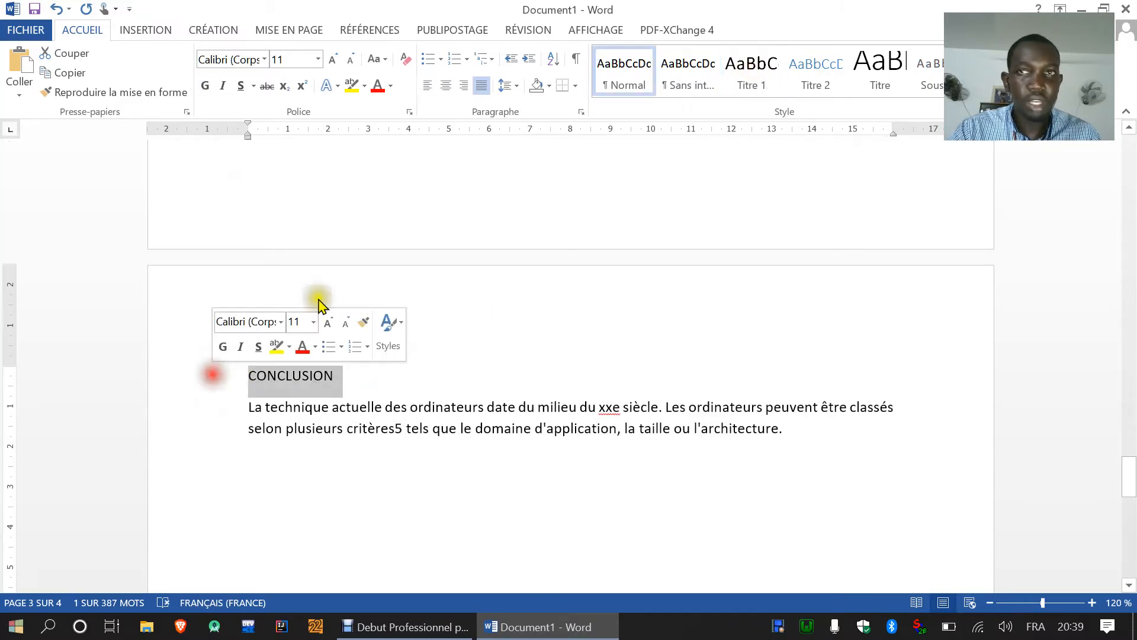
{"action": "left_click", "coordinate": [754, 67]}
Insert a blank page before the "INTRODUCTION" heading at the start of the document
{"action": "scroll", "coordinate": [573, 214], "scroll_direction": "up", "scroll_amount": 20}
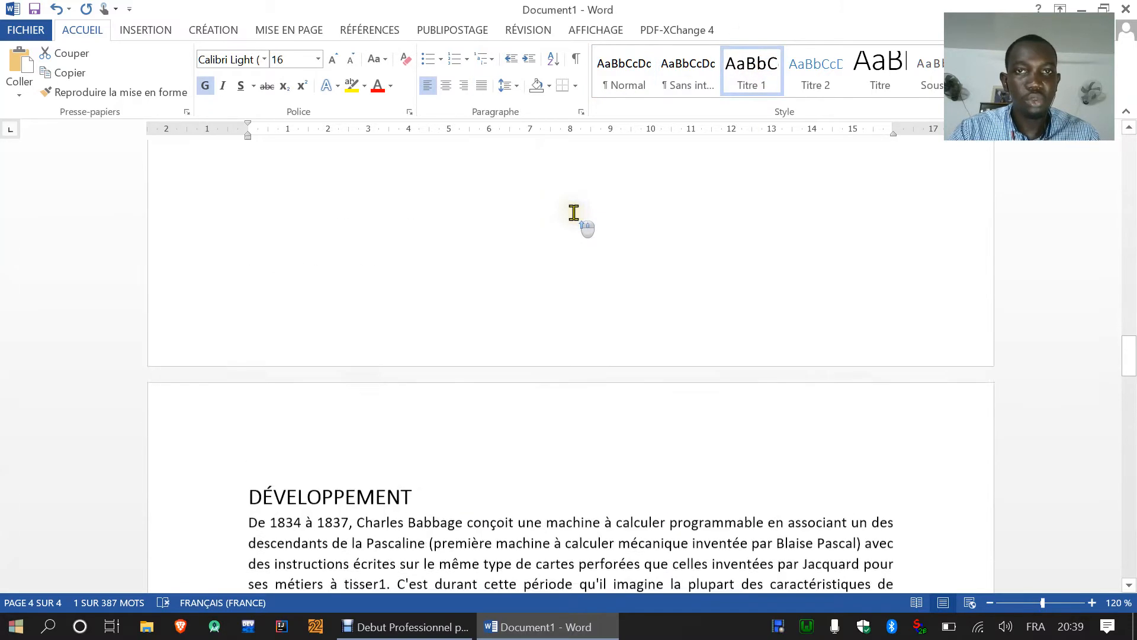
{"action": "scroll", "coordinate": [572, 213], "scroll_direction": "up", "scroll_amount": 20}
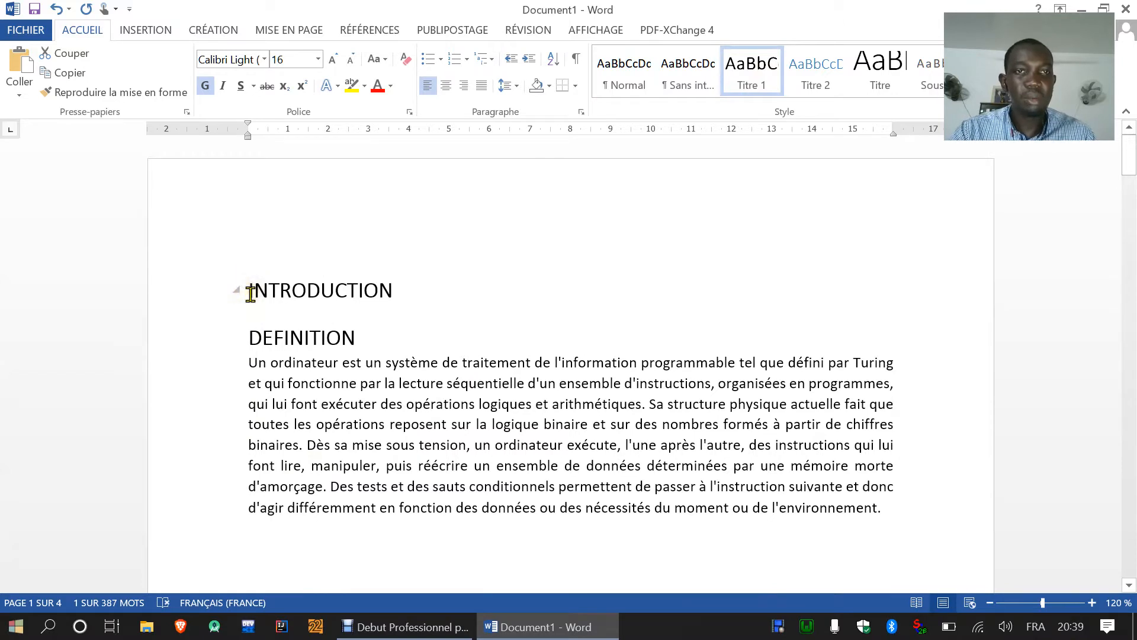
{"action": "left_click", "coordinate": [251, 294]}
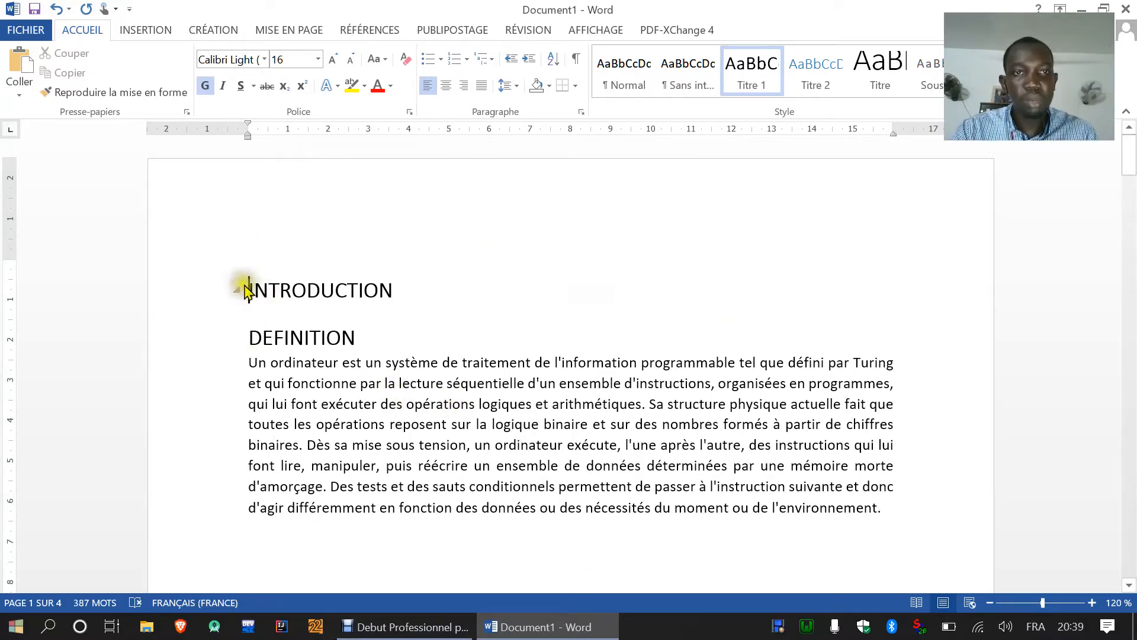
{"action": "left_click", "coordinate": [147, 30]}
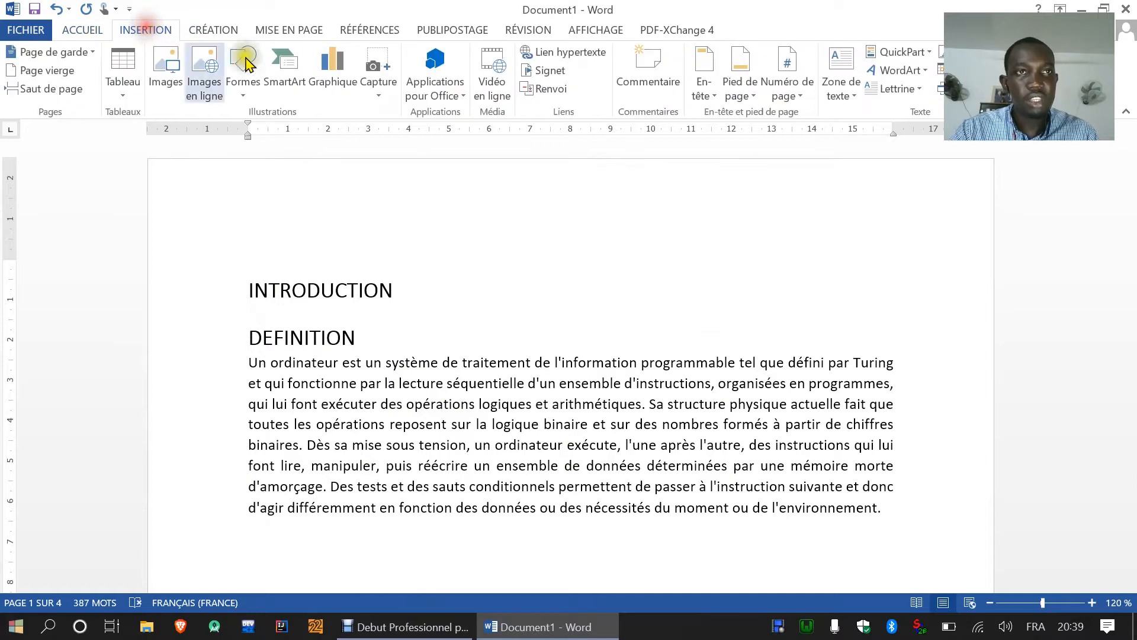
{"action": "left_click", "coordinate": [54, 73]}
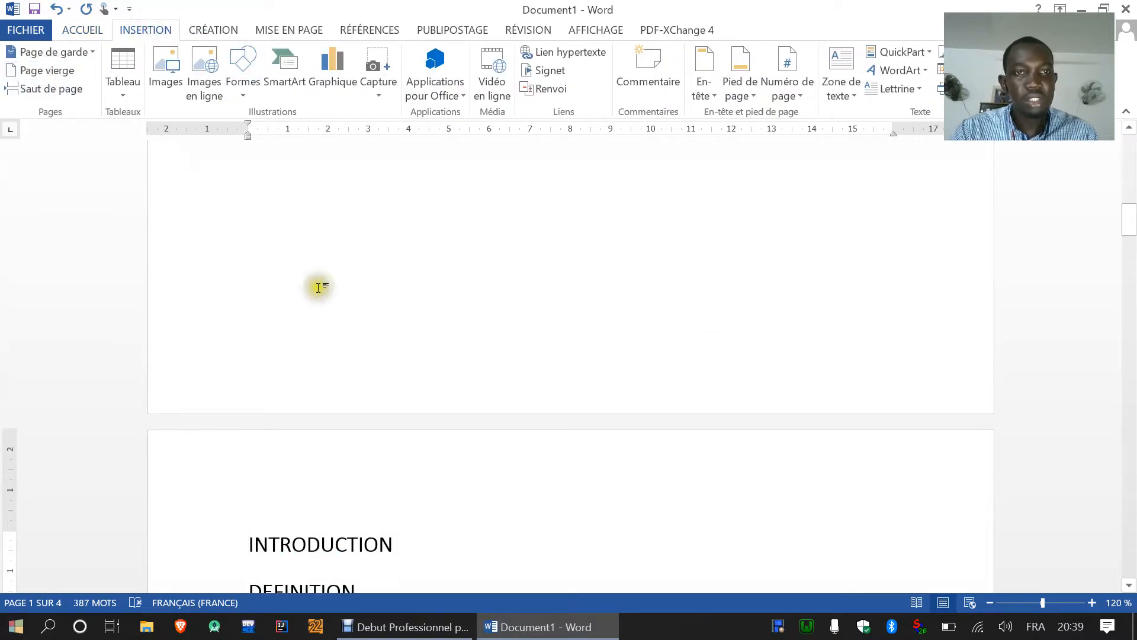
Review the page layout from the blank first page through the titled sections that follow it
{"action": "scroll", "coordinate": [474, 338], "scroll_direction": "up", "scroll_amount": 8}
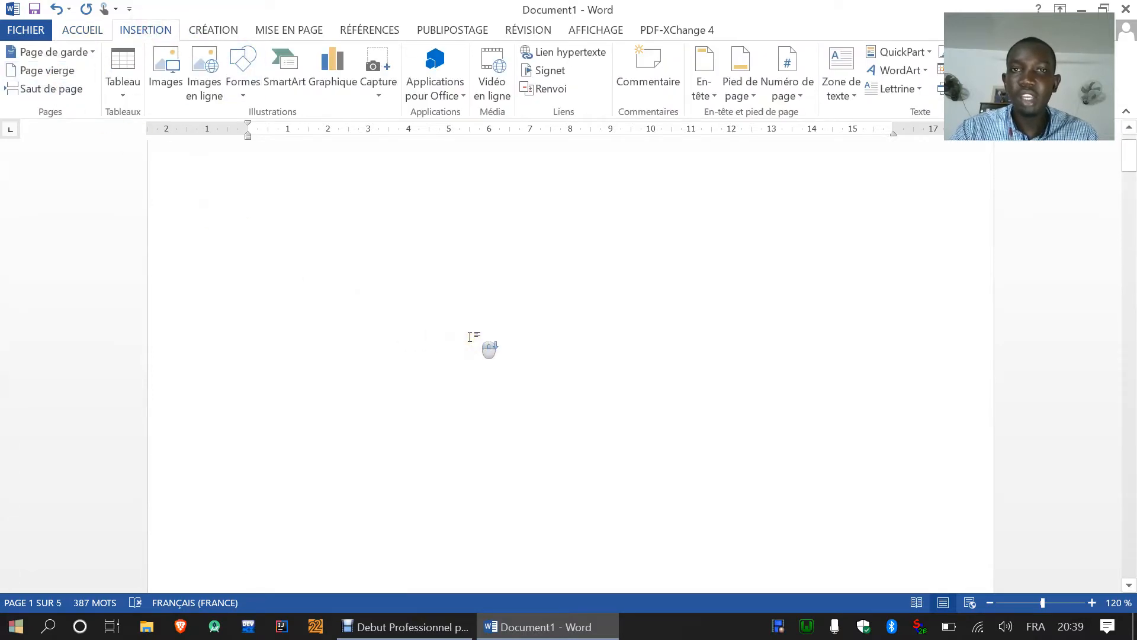
{"action": "scroll", "coordinate": [470, 337], "scroll_direction": "down", "scroll_amount": 5}
{"action": "scroll", "coordinate": [470, 337], "scroll_direction": "up", "scroll_amount": 7}
{"action": "scroll", "coordinate": [475, 298], "scroll_direction": "up", "scroll_amount": 2}
{"action": "scroll", "coordinate": [530, 325], "scroll_direction": "down", "scroll_amount": 1}
{"action": "scroll", "coordinate": [530, 324], "scroll_direction": "down", "scroll_amount": 6}
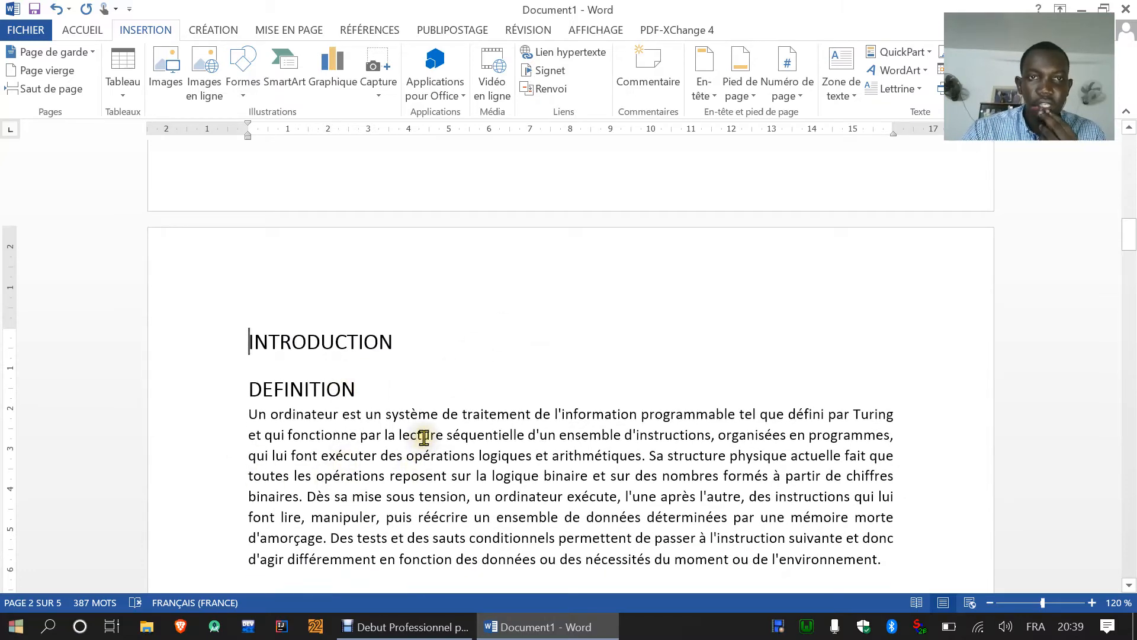
{"action": "scroll", "coordinate": [314, 415], "scroll_direction": "down", "scroll_amount": 10}
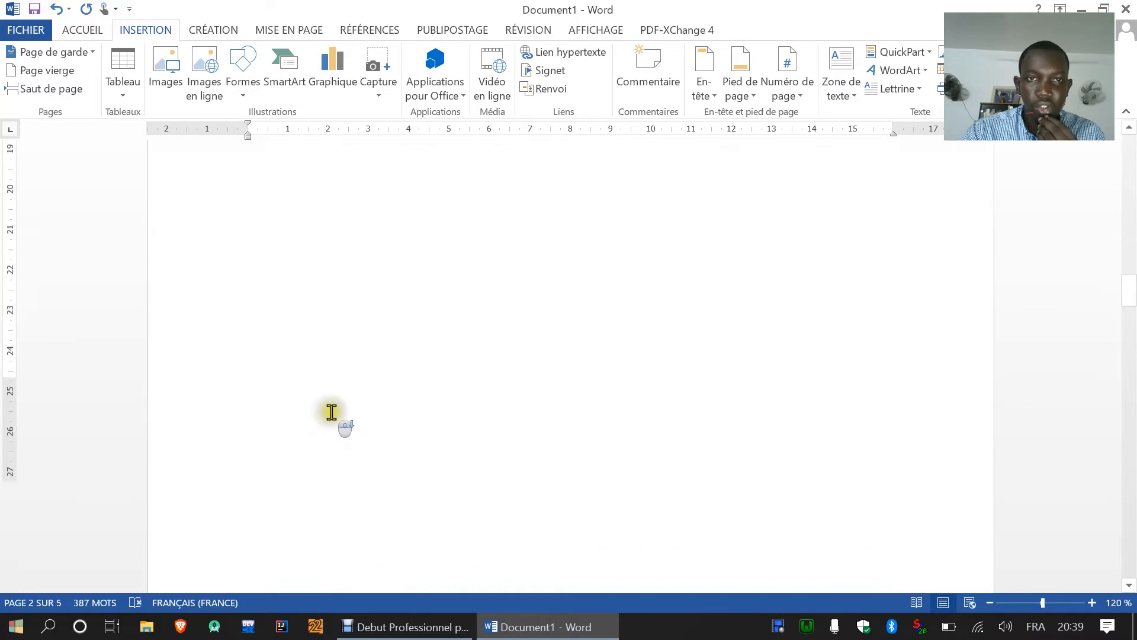
{"action": "scroll", "coordinate": [339, 401], "scroll_direction": "down", "scroll_amount": 10}
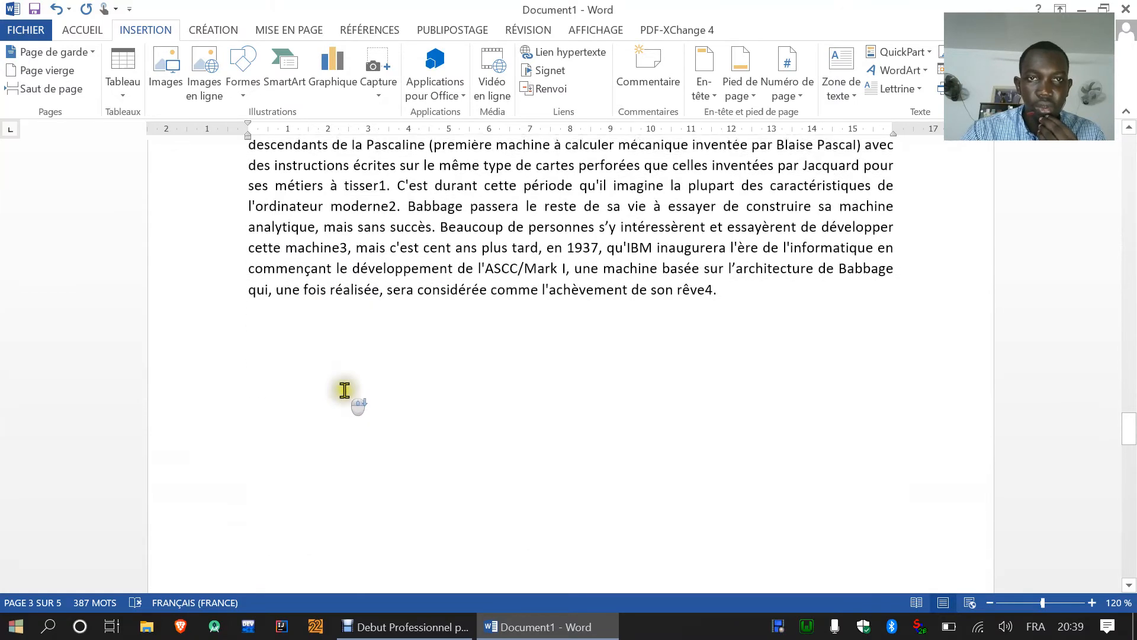
{"action": "scroll", "coordinate": [350, 387], "scroll_direction": "up", "scroll_amount": 15}
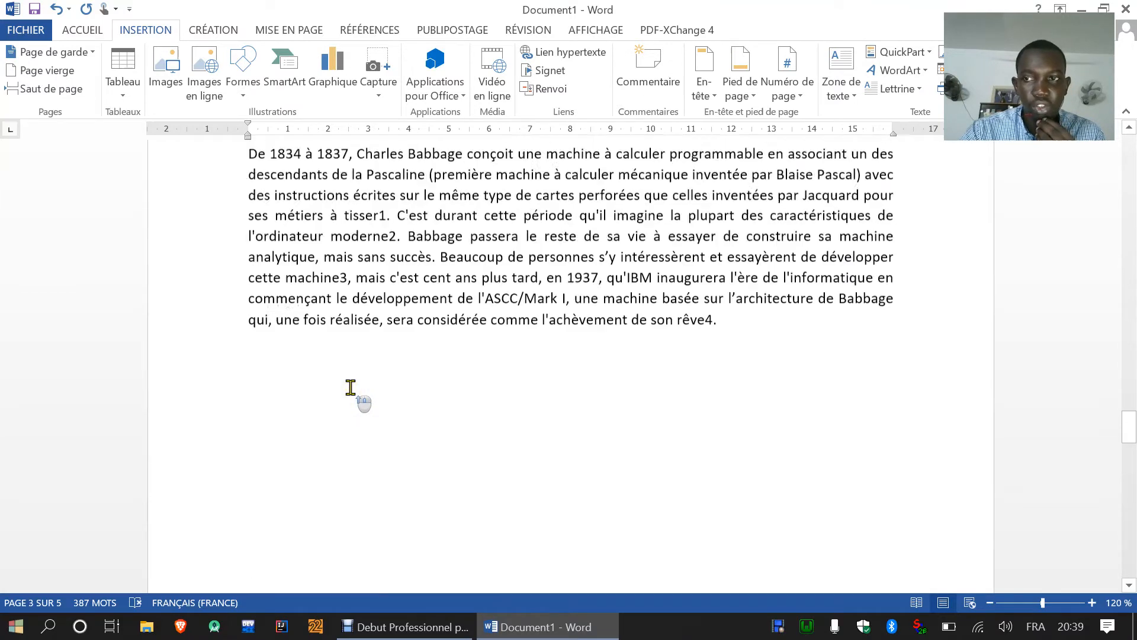
Insert an automatic table of contents in the "Table automatique 1" layout on the blank first page
{"action": "left_click_drag", "start_coordinate": [1131, 391], "coordinate": [1129, 145]}
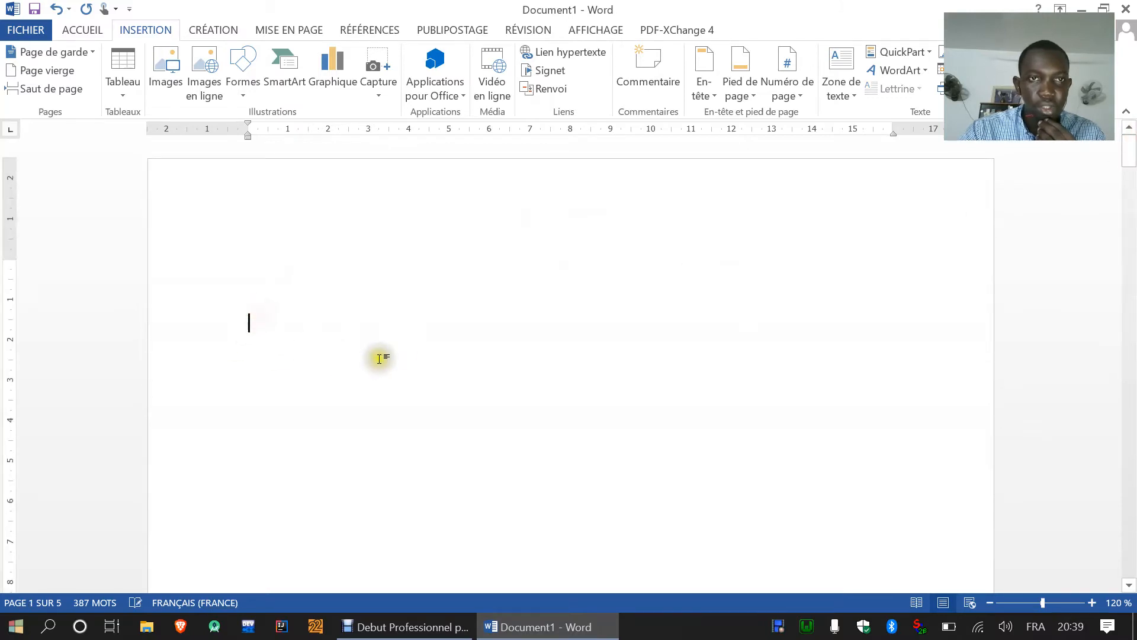
{"action": "left_click", "coordinate": [368, 33]}
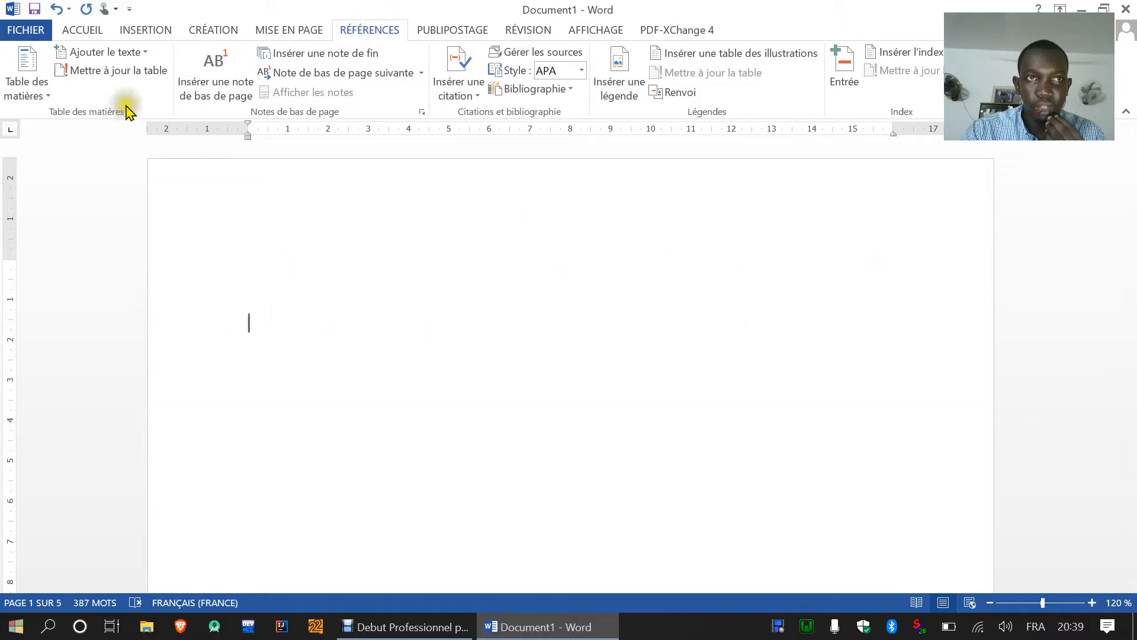
{"action": "left_click", "coordinate": [51, 93]}
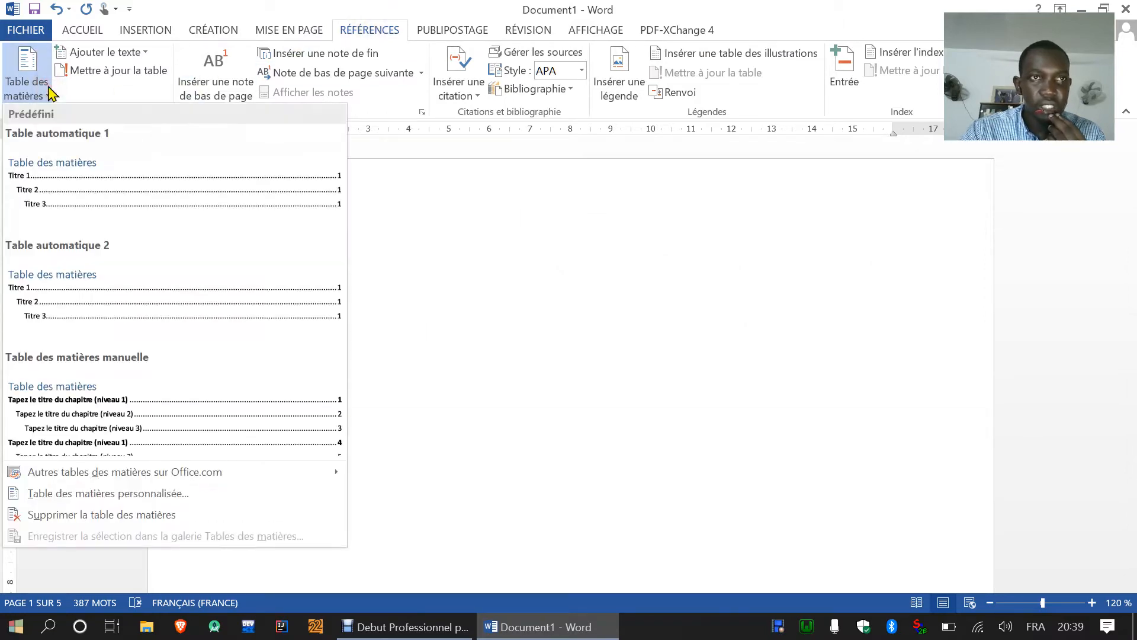
{"action": "left_click", "coordinate": [80, 203]}
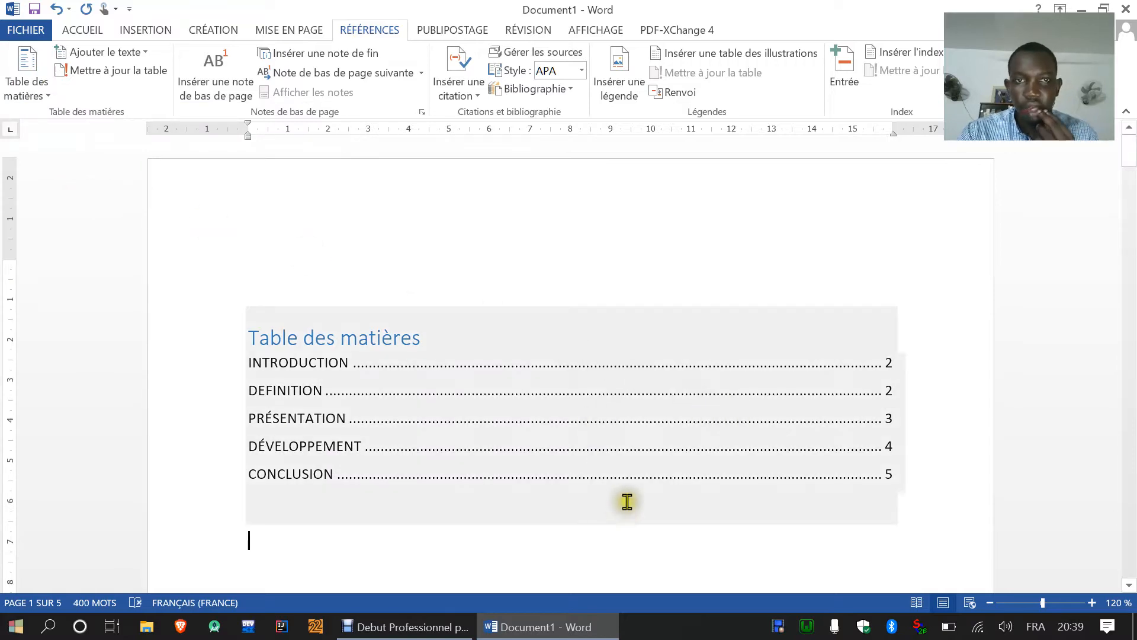
{"action": "scroll", "coordinate": [627, 501], "scroll_direction": "down", "scroll_amount": 3}
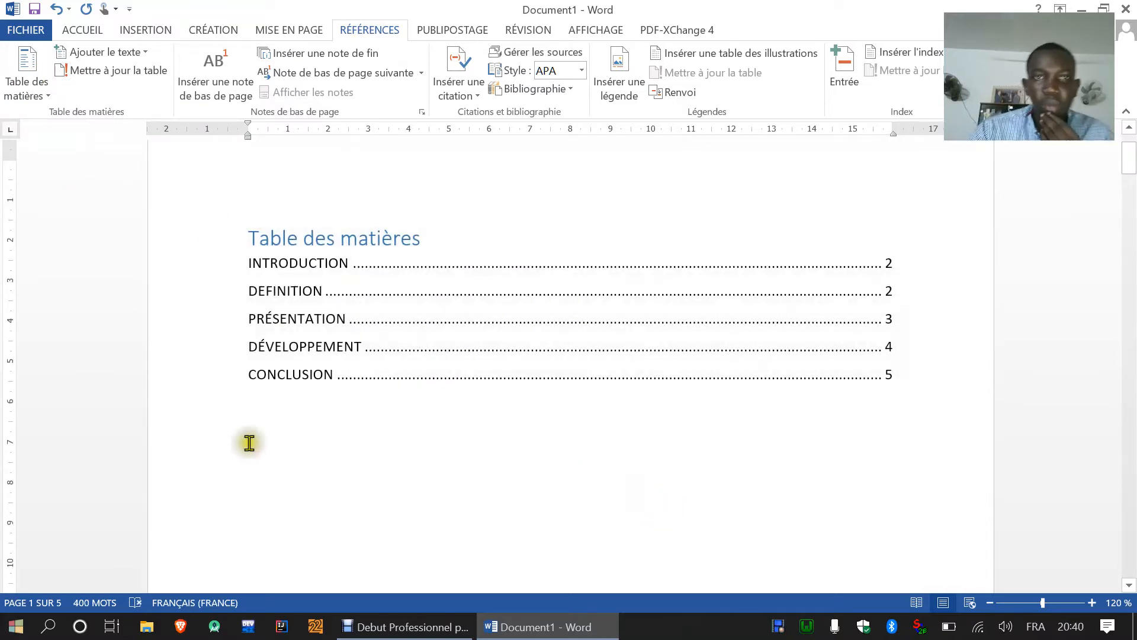
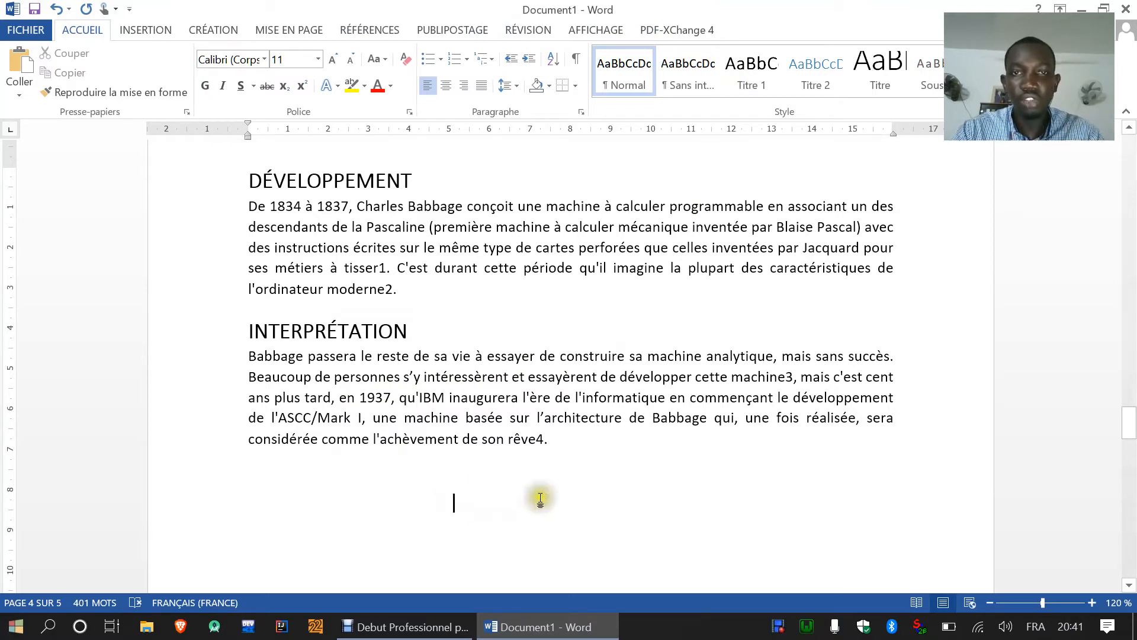
Update the entire table of contents, entries as well as page numbers, so it includes the INTERPRÉTATION heading
{"action": "scroll", "coordinate": [582, 465], "scroll_direction": "up", "scroll_amount": 5}
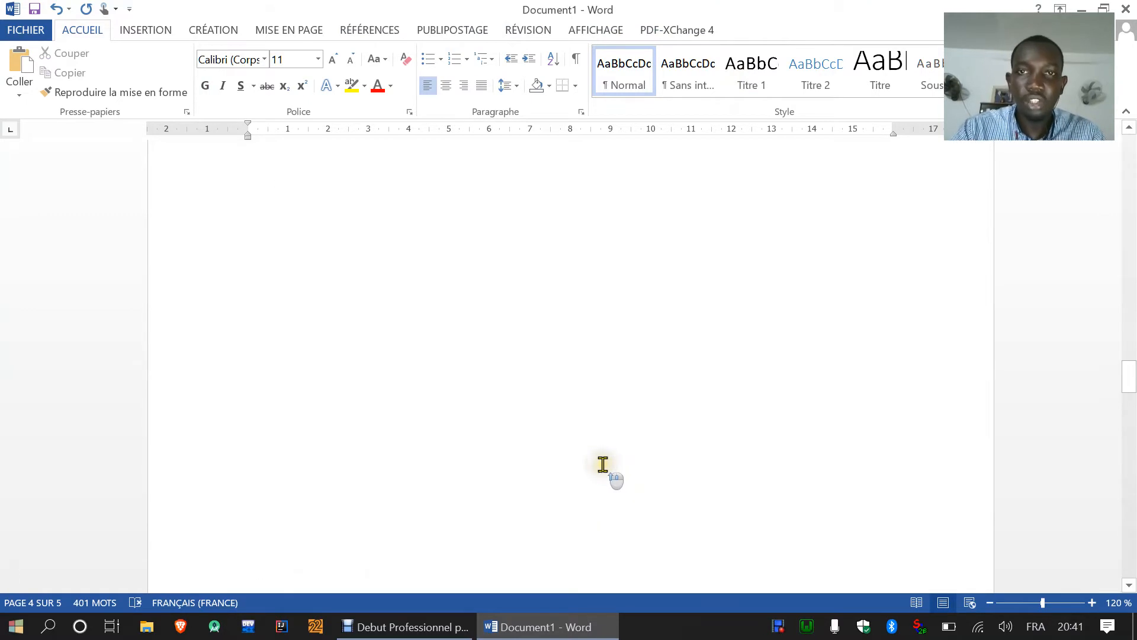
{"action": "scroll", "coordinate": [603, 465], "scroll_direction": "up", "scroll_amount": 15}
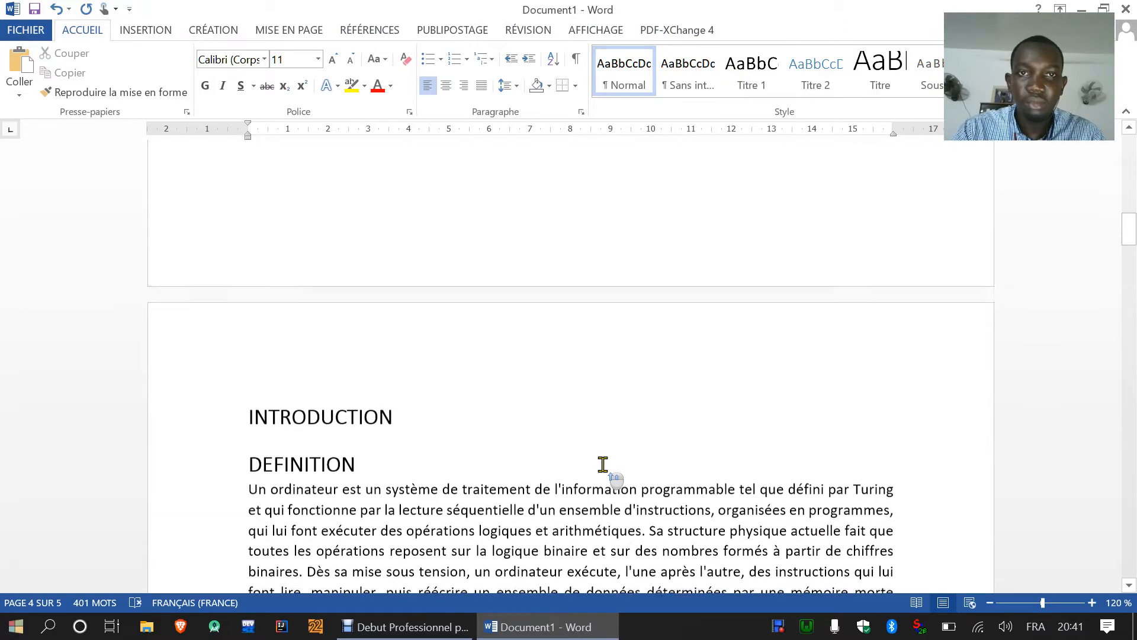
{"action": "scroll", "coordinate": [603, 464], "scroll_direction": "up", "scroll_amount": 5}
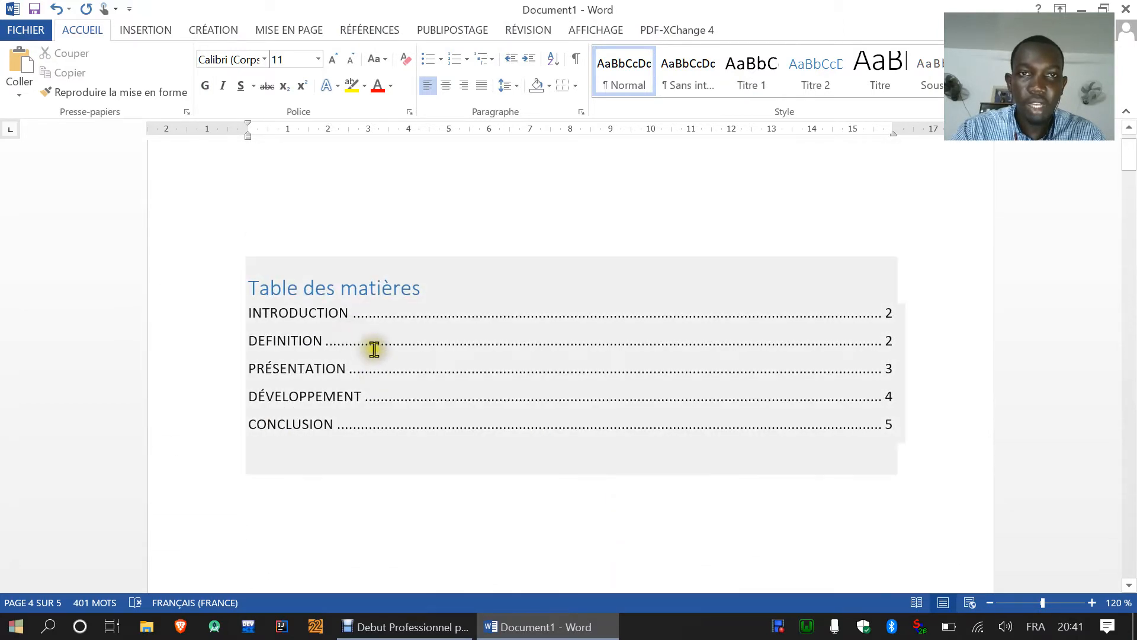
{"action": "left_click", "coordinate": [485, 288]}
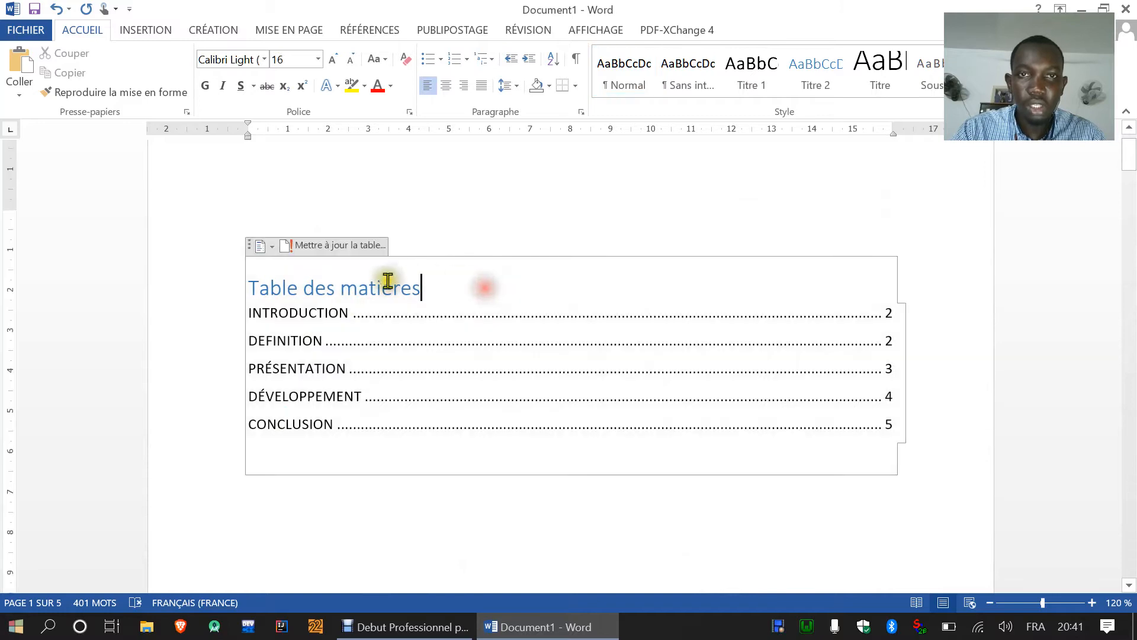
{"action": "left_click", "coordinate": [340, 245]}
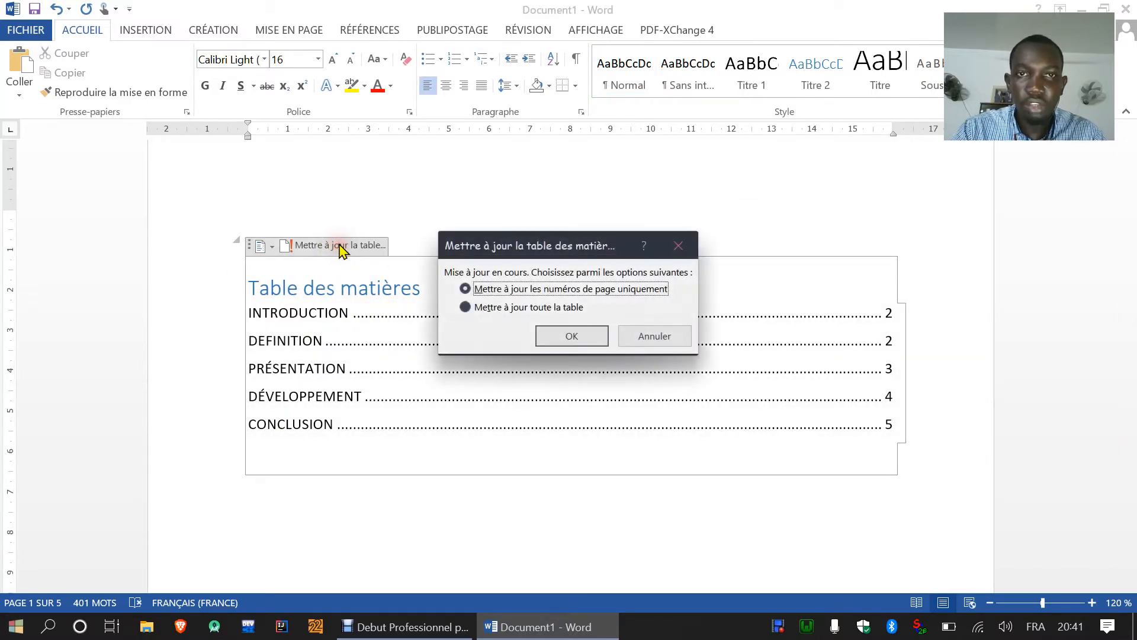
{"action": "left_click", "coordinate": [468, 308]}
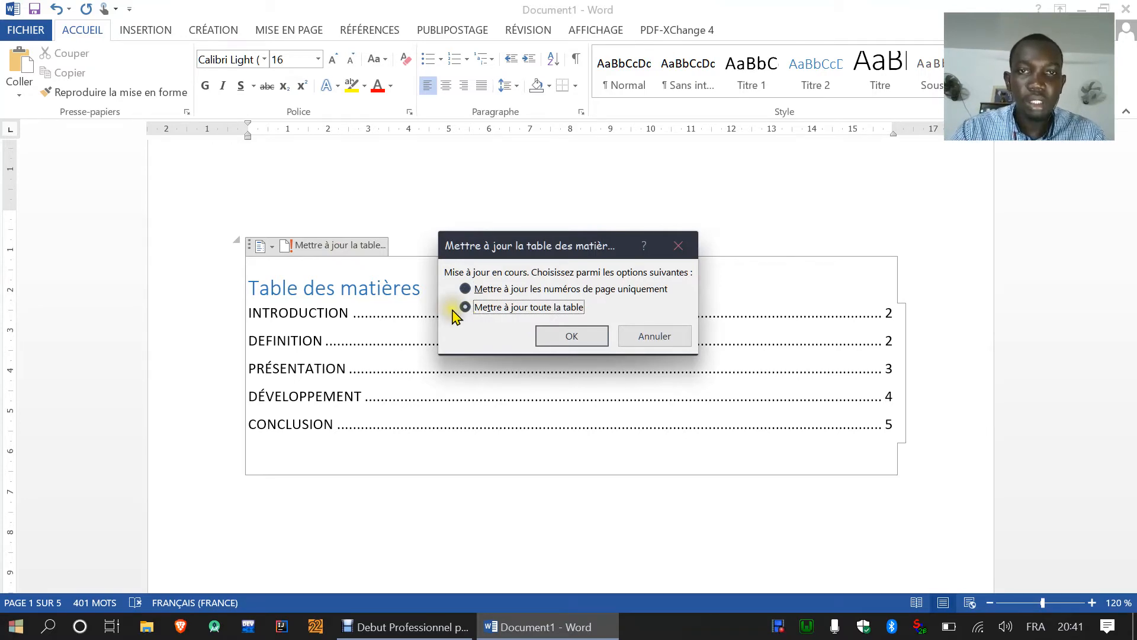
{"action": "left_click", "coordinate": [572, 336]}
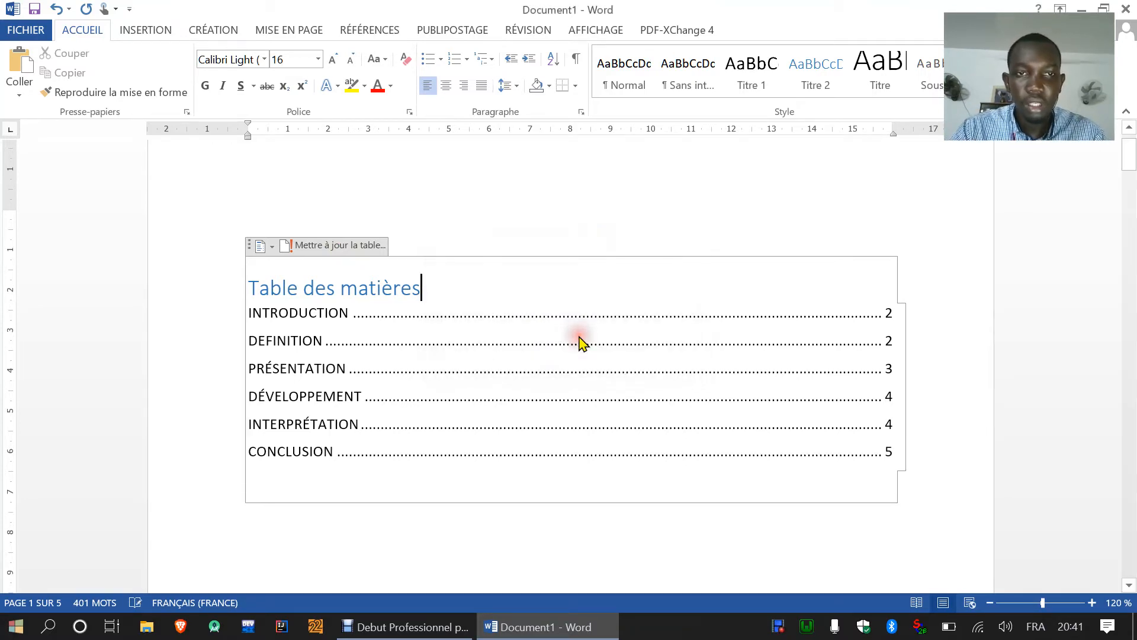
{"action": "left_click", "coordinate": [257, 423]}
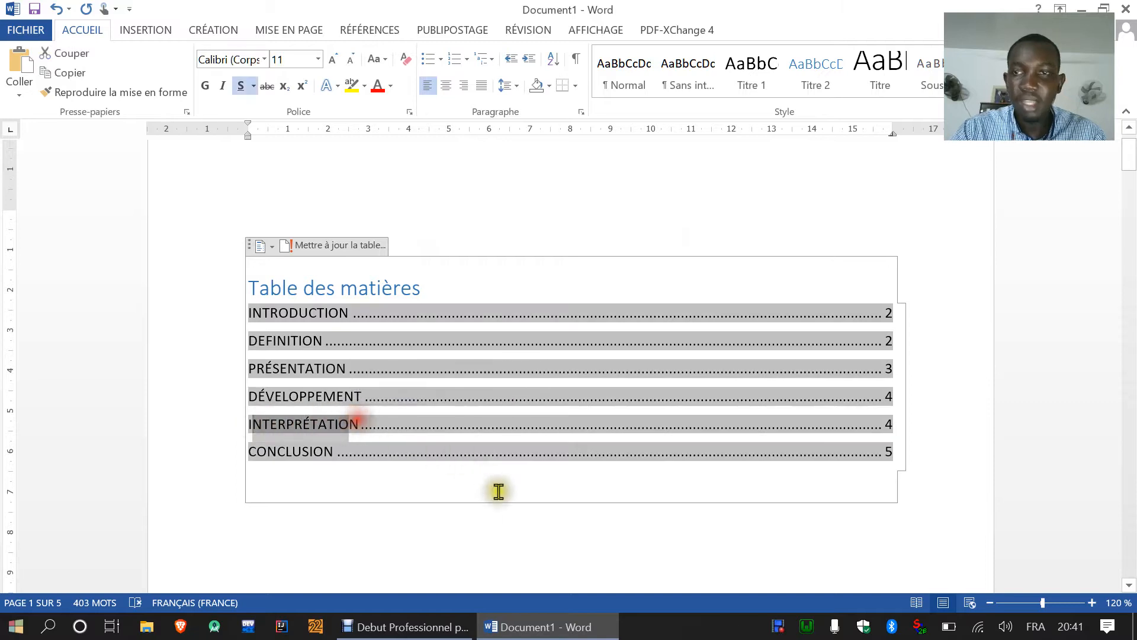
{"action": "left_click", "coordinate": [520, 519]}
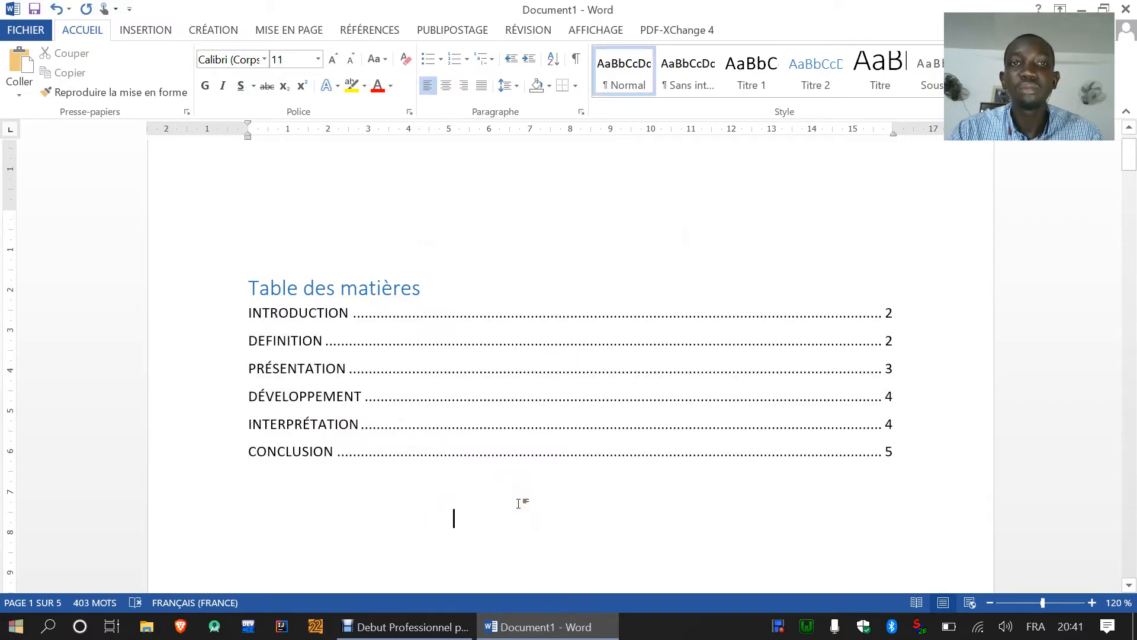
Insert the built-in "Lignes latérales" cover page at the start of the document
{"action": "scroll", "coordinate": [519, 503], "scroll_direction": "up", "scroll_amount": 1}
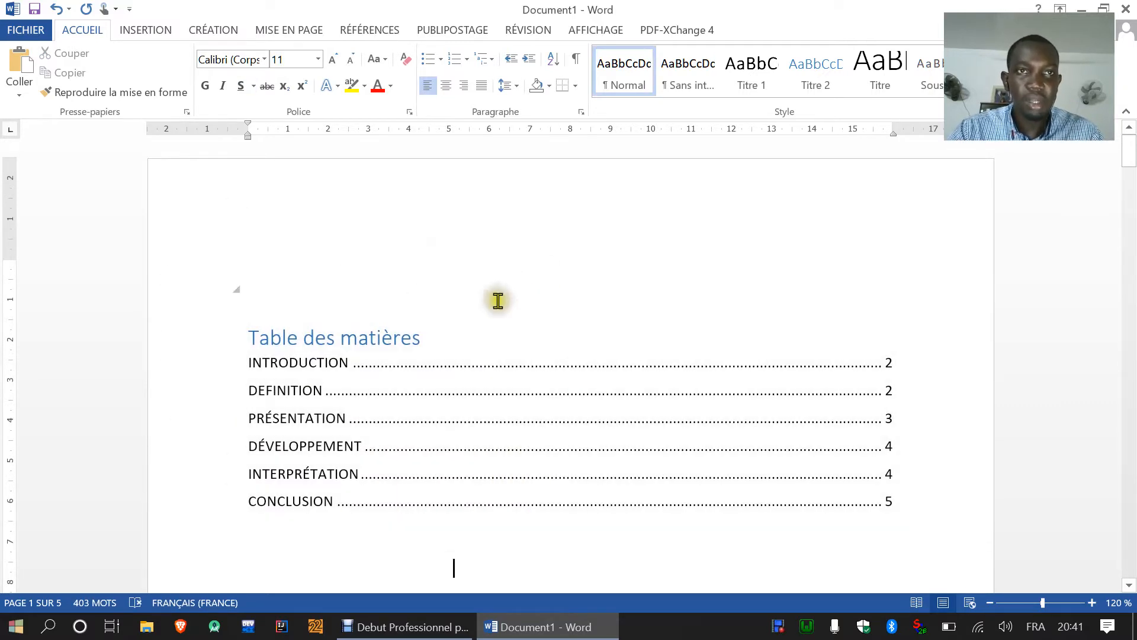
{"action": "left_click", "coordinate": [153, 32]}
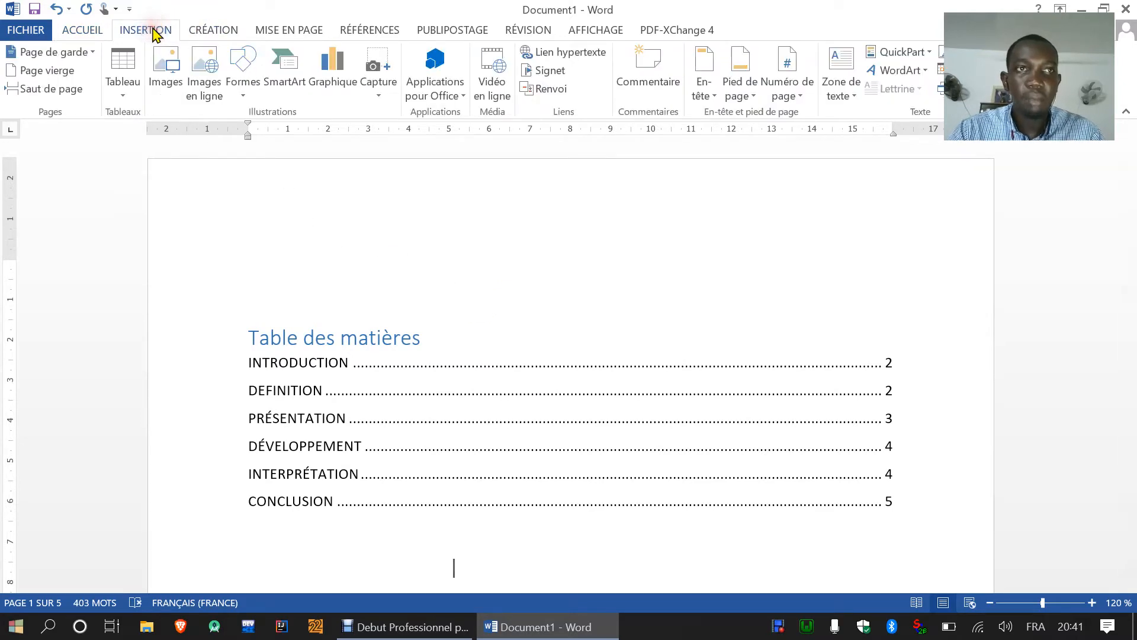
{"action": "left_click", "coordinate": [92, 52]}
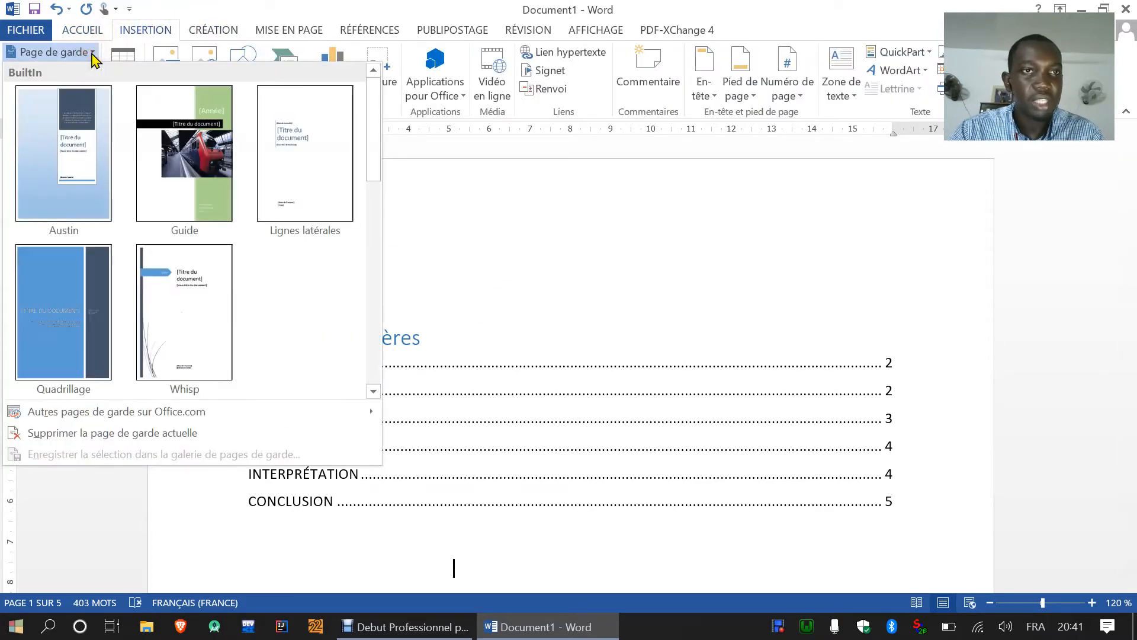
{"action": "left_click", "coordinate": [306, 184]}
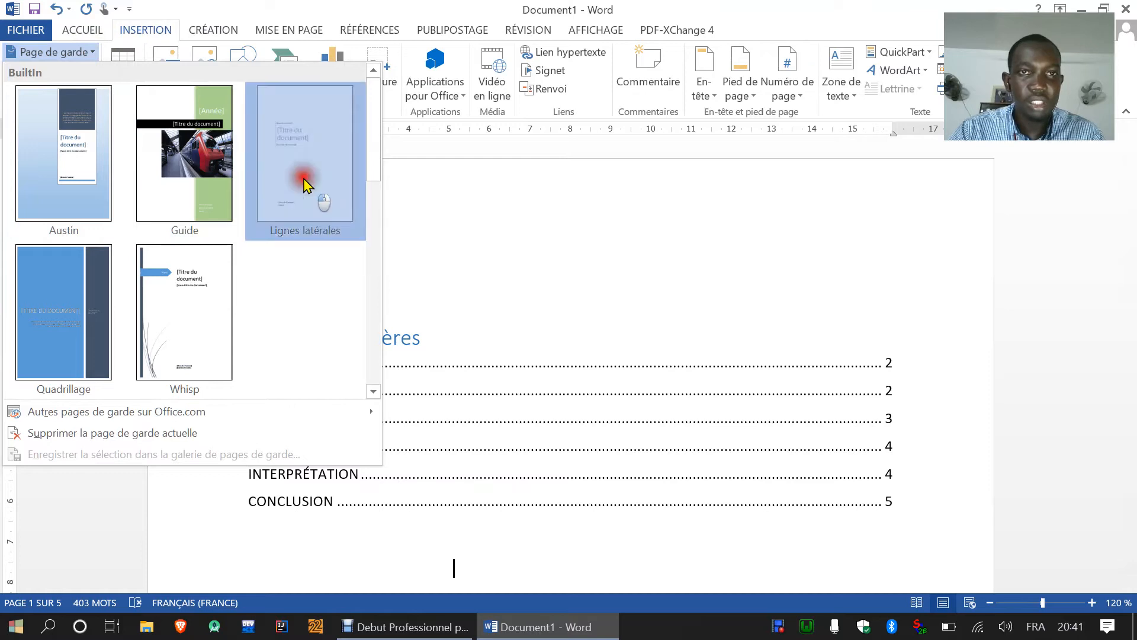
Fill in the cover page's document title as "DOCUMENT DE PRÉSENTATION"
{"action": "scroll", "coordinate": [635, 265], "scroll_direction": "down", "scroll_amount": 3}
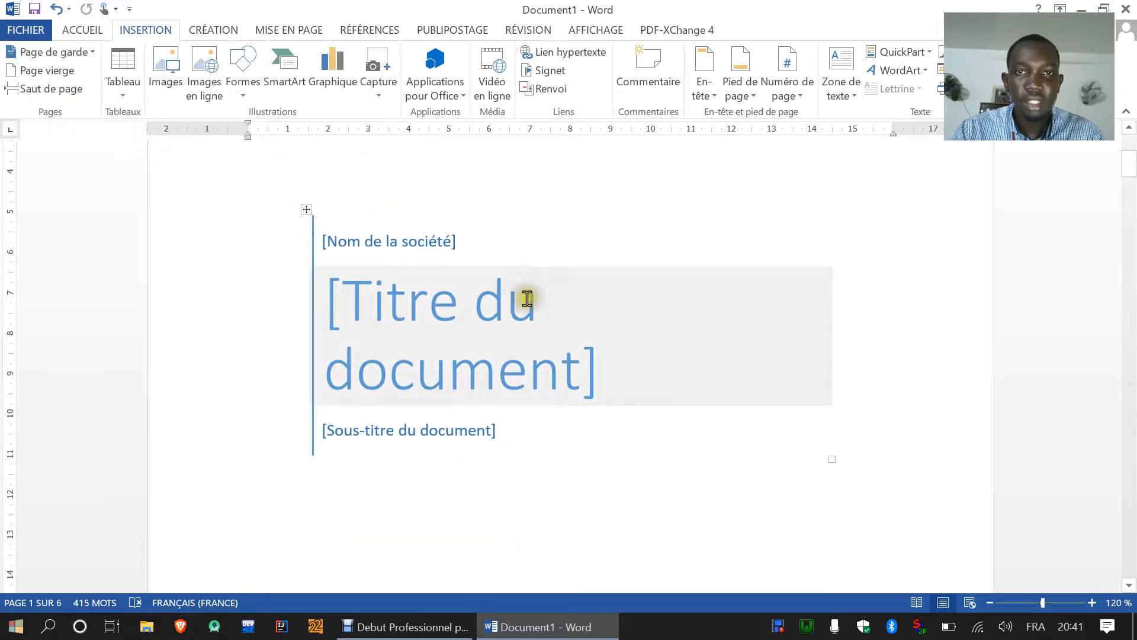
{"action": "left_click", "coordinate": [527, 298]}
{"action": "type", "text": "D"}
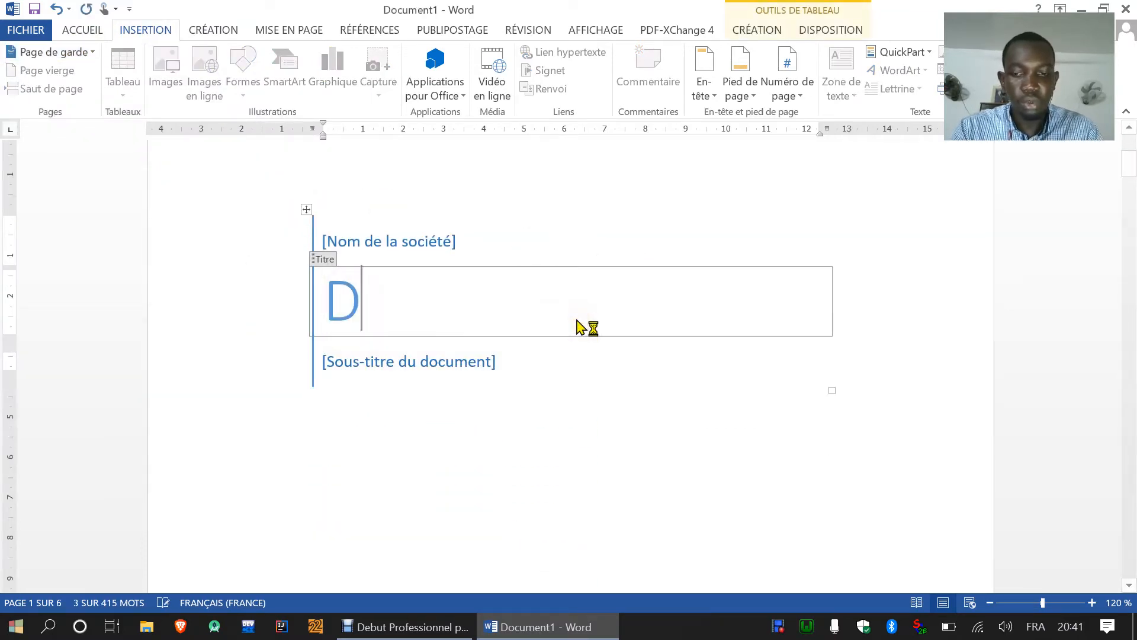
{"action": "type", "text": "OCUMENT"}
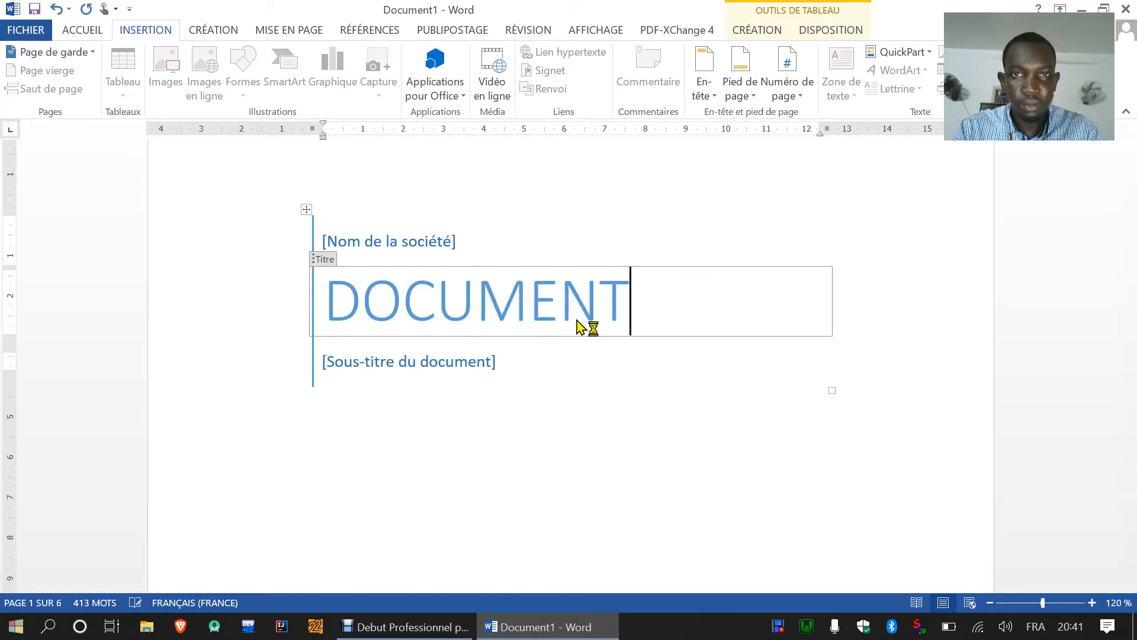
{"action": "type", "text": " DE PRESE"}
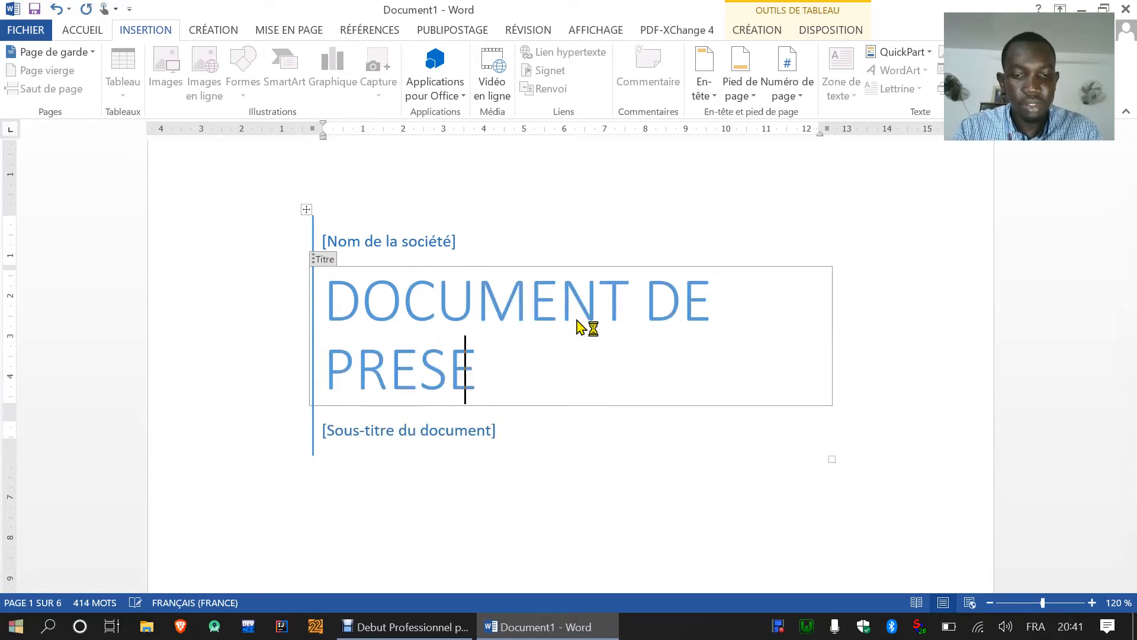
{"action": "type", "text": "NT"}
{"action": "left_click", "coordinate": [730, 308]}
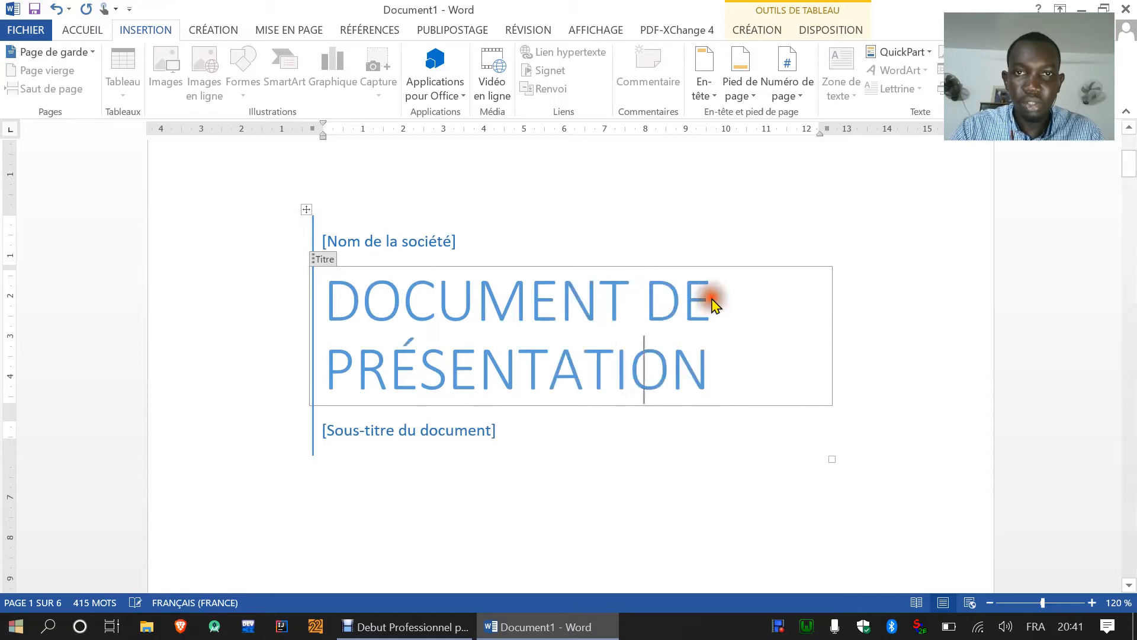
{"action": "left_click", "coordinate": [929, 231]}
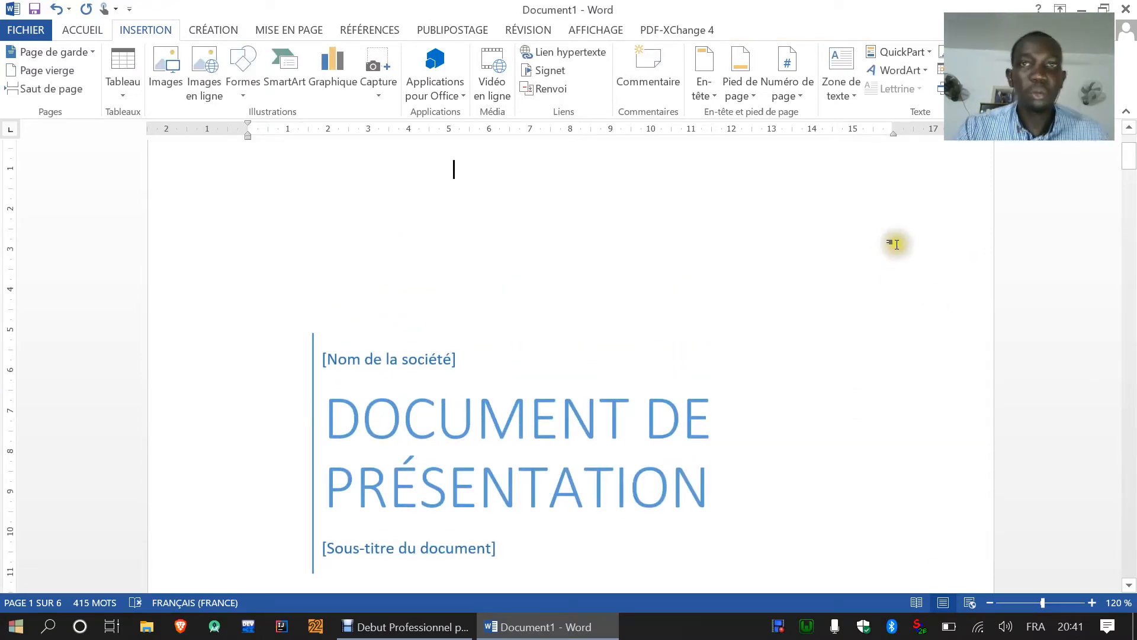
Review the document from the cover page through the table of contents to the sections that follow
{"action": "scroll", "coordinate": [899, 240], "scroll_direction": "down", "scroll_amount": 6}
{"action": "scroll", "coordinate": [901, 240], "scroll_direction": "up", "scroll_amount": 5}
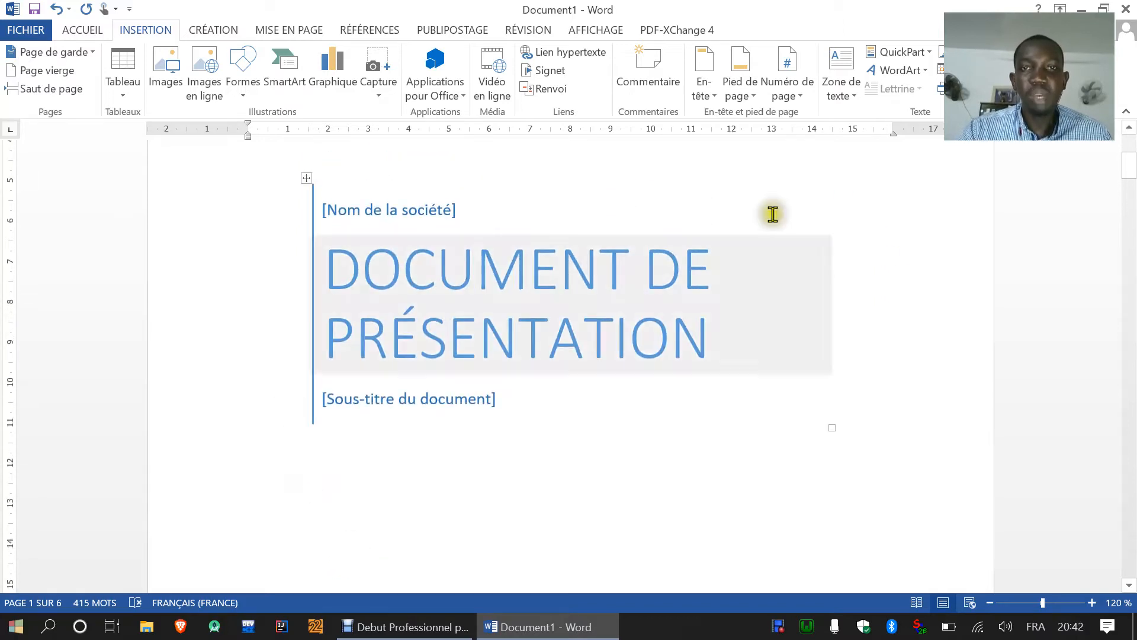
{"action": "scroll", "coordinate": [867, 229], "scroll_direction": "down", "scroll_amount": 15}
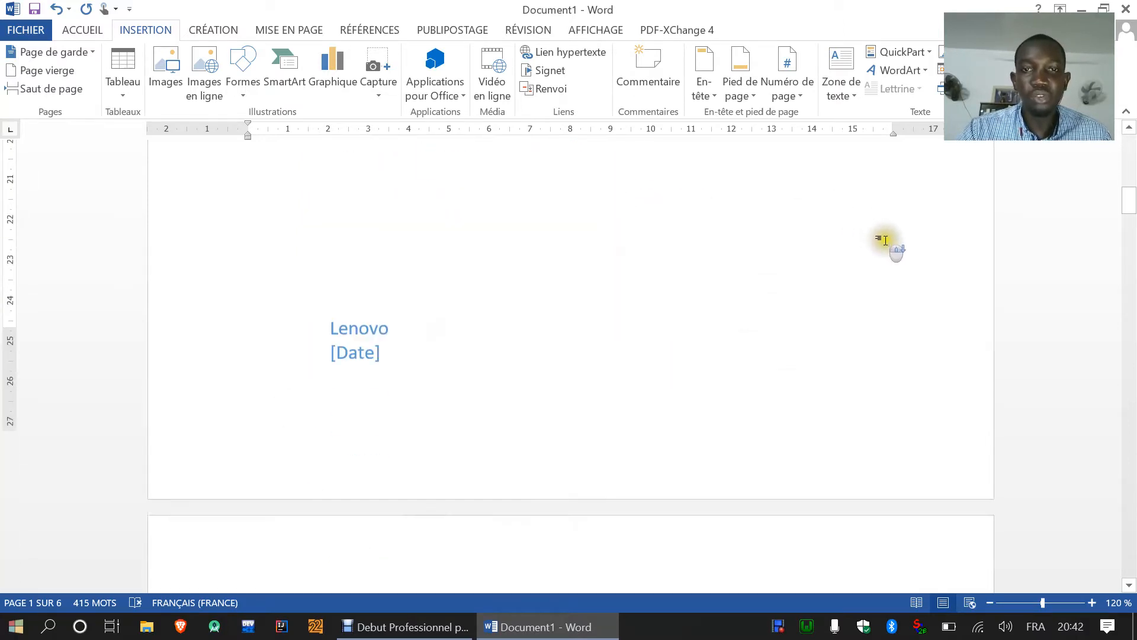
{"action": "scroll", "coordinate": [887, 241], "scroll_direction": "up", "scroll_amount": 5}
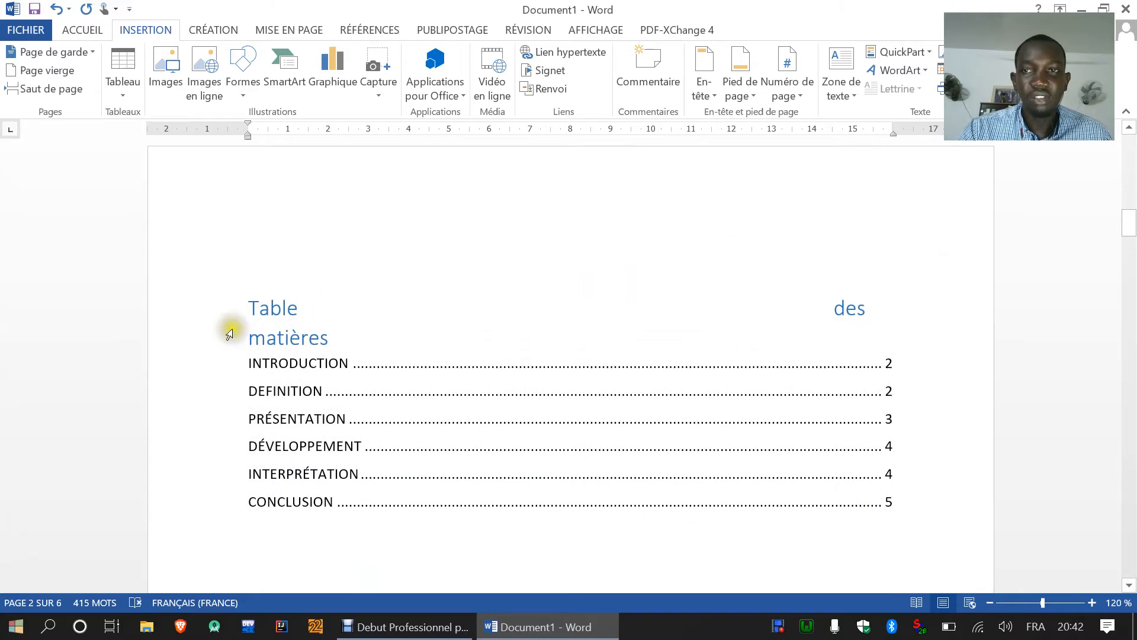
{"action": "left_click", "coordinate": [425, 335]}
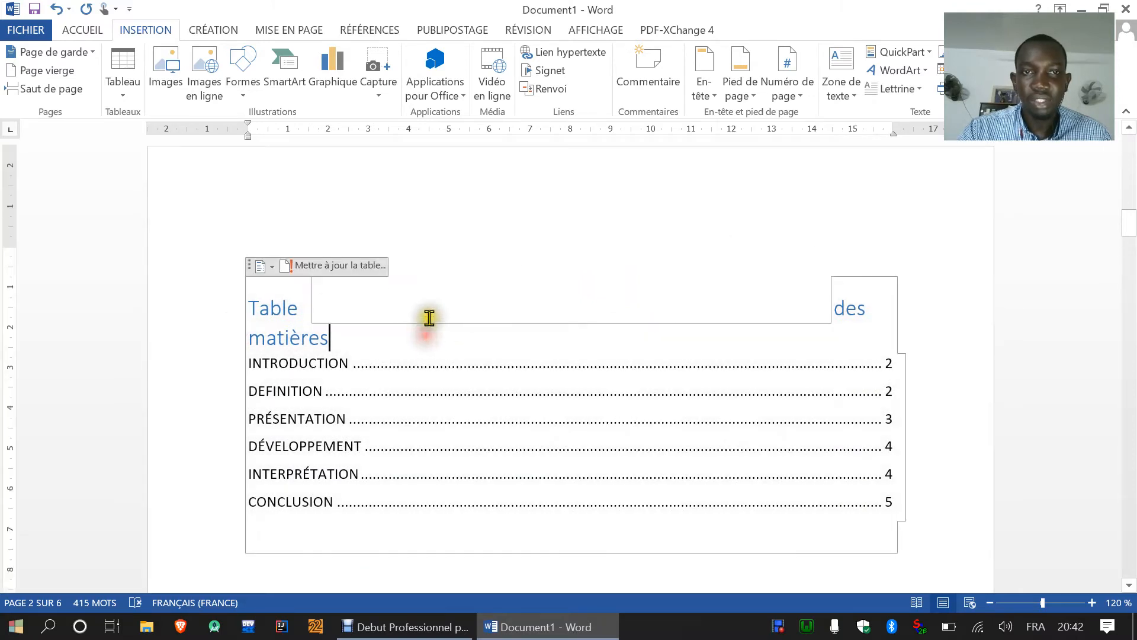
{"action": "scroll", "coordinate": [681, 319], "scroll_direction": "down", "scroll_amount": 5}
{"action": "scroll", "coordinate": [690, 320], "scroll_direction": "down", "scroll_amount": 8}
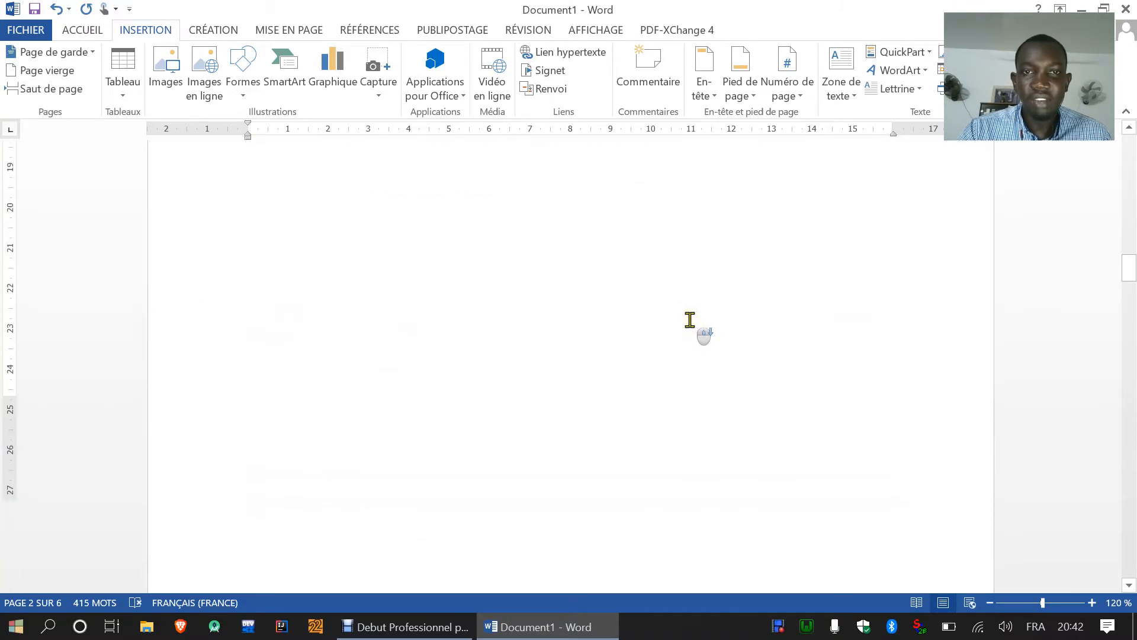
{"action": "scroll", "coordinate": [542, 320], "scroll_direction": "down", "scroll_amount": 10}
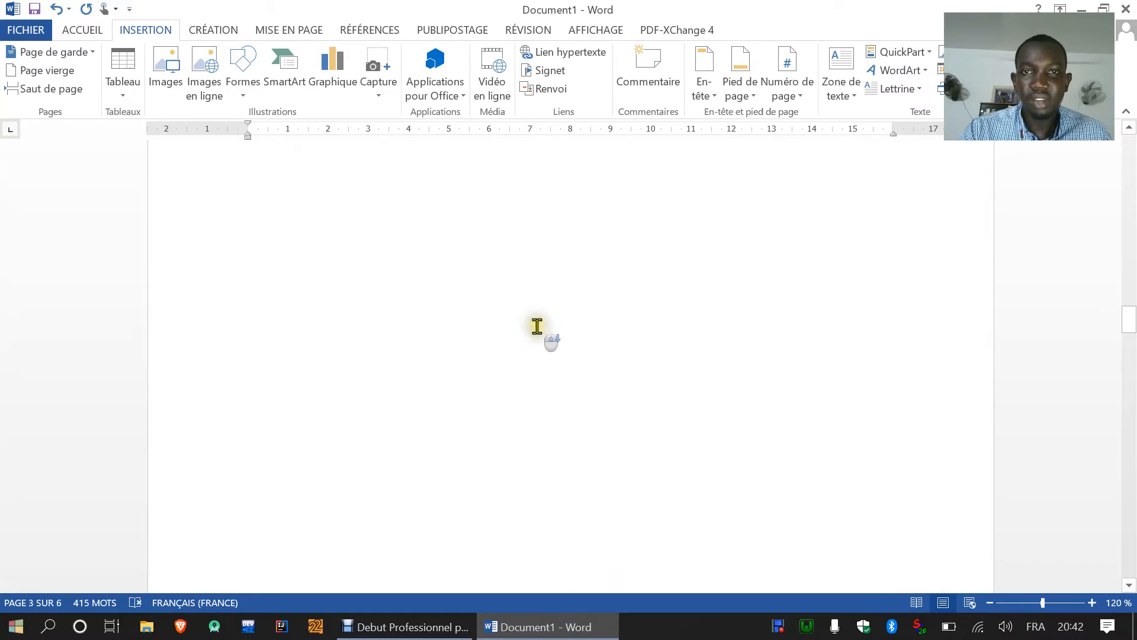
{"action": "scroll", "coordinate": [552, 338], "scroll_direction": "up", "scroll_amount": 4}
{"action": "scroll", "coordinate": [552, 337], "scroll_direction": "up", "scroll_amount": 12}
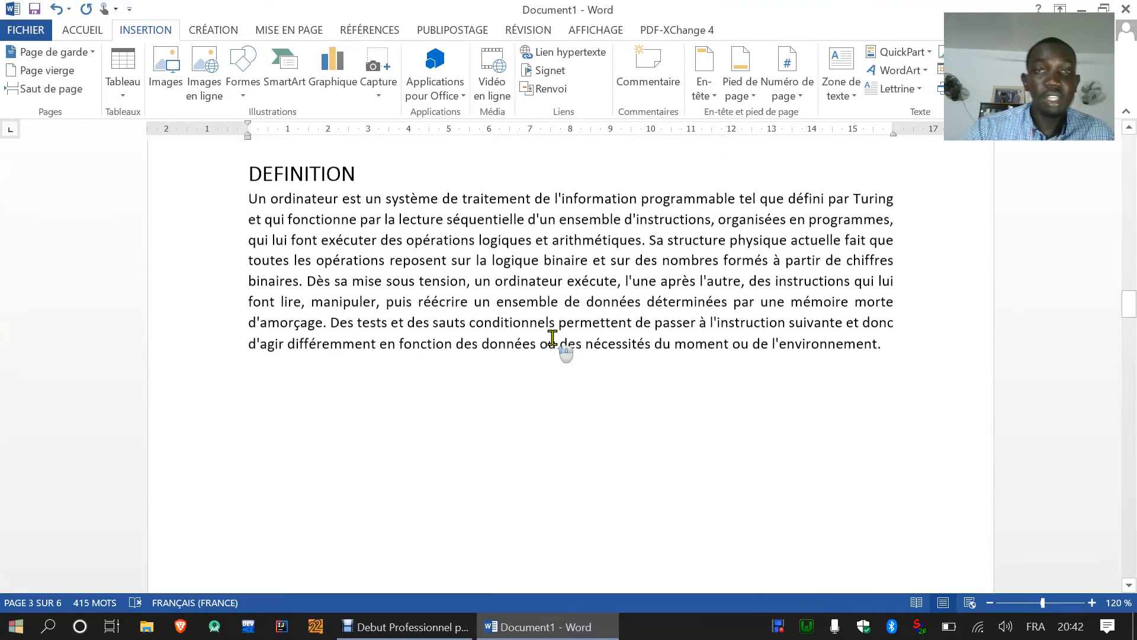
{"action": "scroll", "coordinate": [552, 338], "scroll_direction": "up", "scroll_amount": 3}
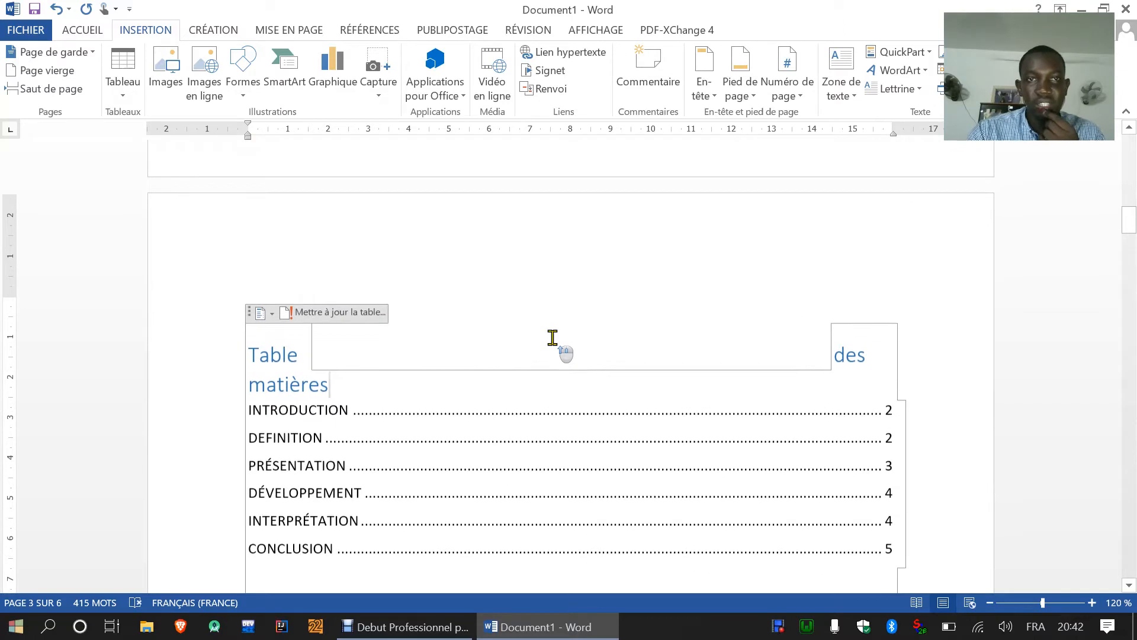
Follow the DÉVELOPPEMENT entry's link in the table of contents to its section
{"action": "scroll", "coordinate": [550, 335], "scroll_direction": "down", "scroll_amount": 2}
{"action": "left_click", "coordinate": [462, 541]}
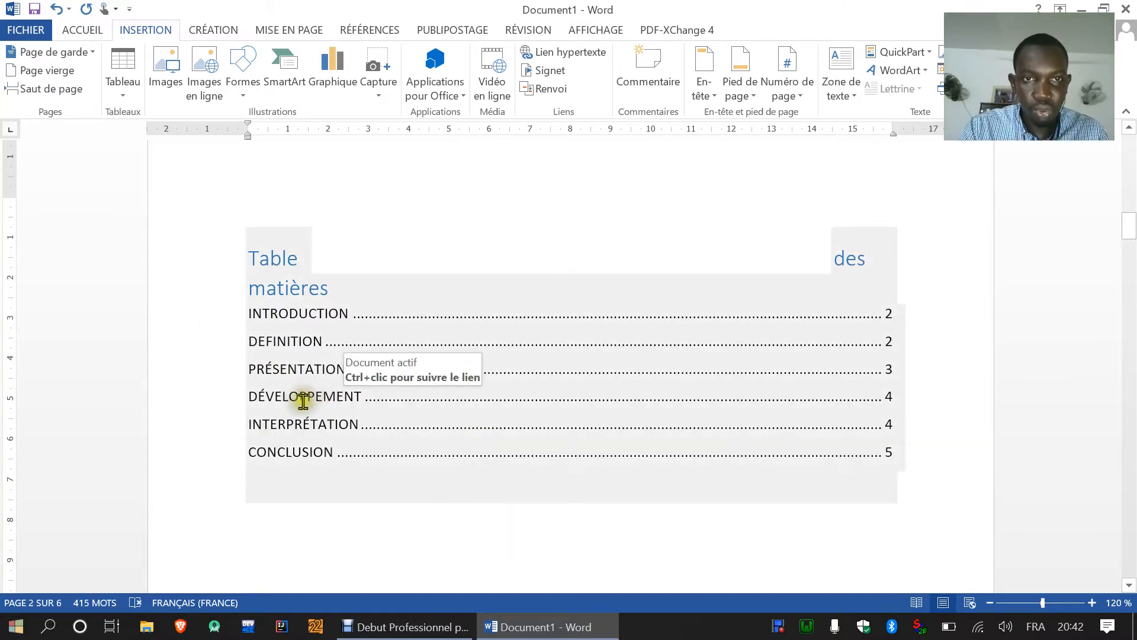
{"action": "left_click", "coordinate": [302, 400], "text": "ctrl"}
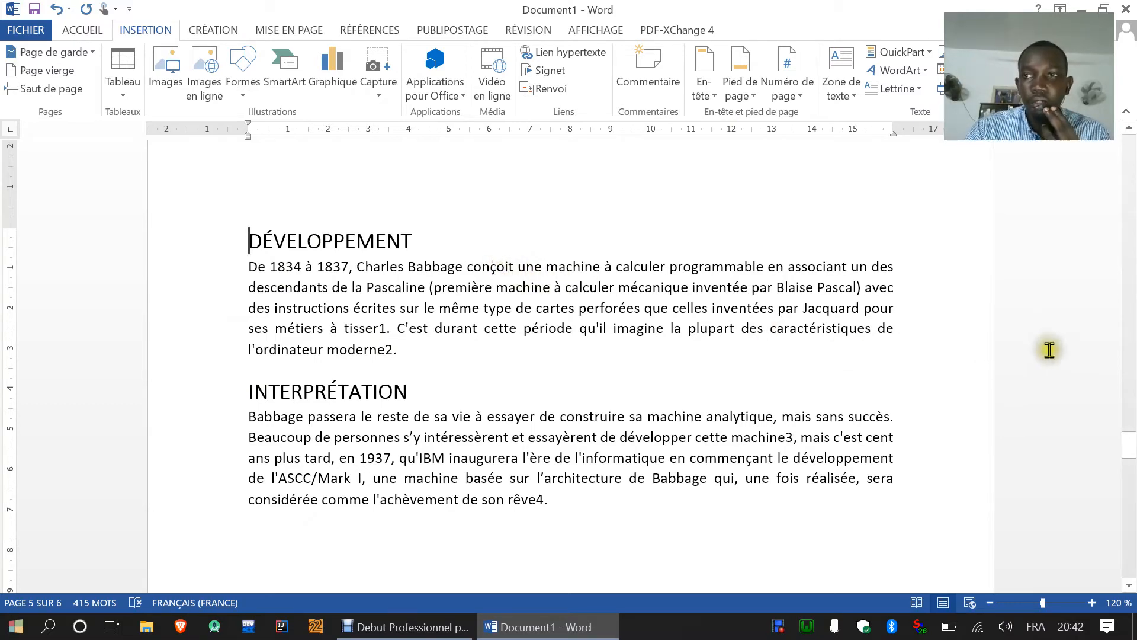
Add page numbers at the bottom of the pages in the "Numéro normal 3" style and leave footer editing
{"action": "left_click_drag", "start_coordinate": [1132, 460], "coordinate": [1132, 145]}
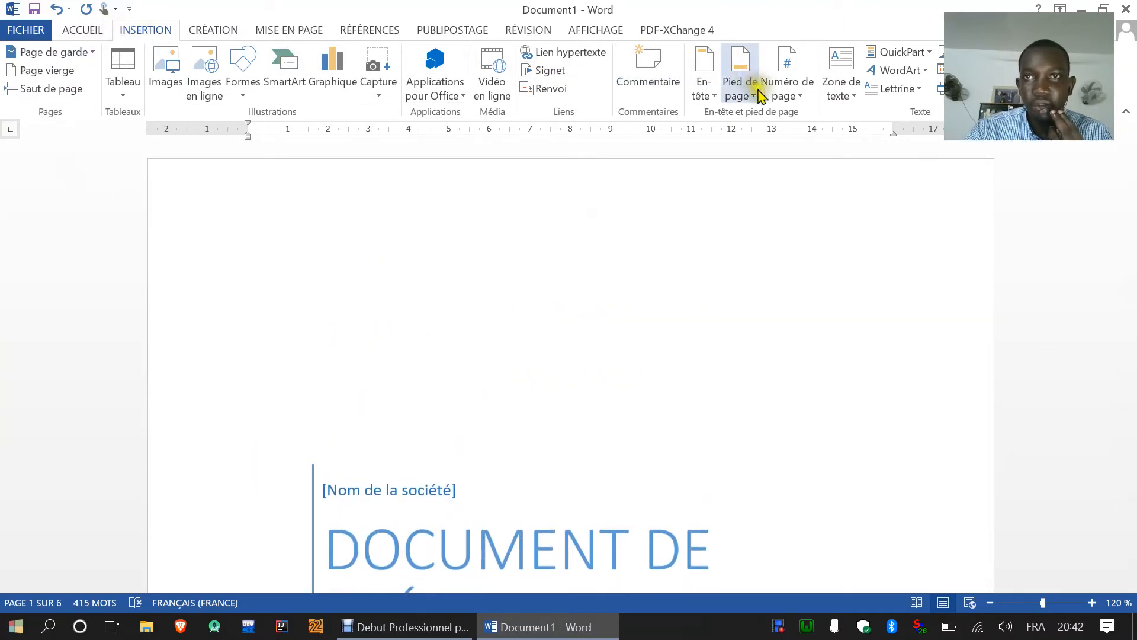
{"action": "left_click", "coordinate": [793, 92]}
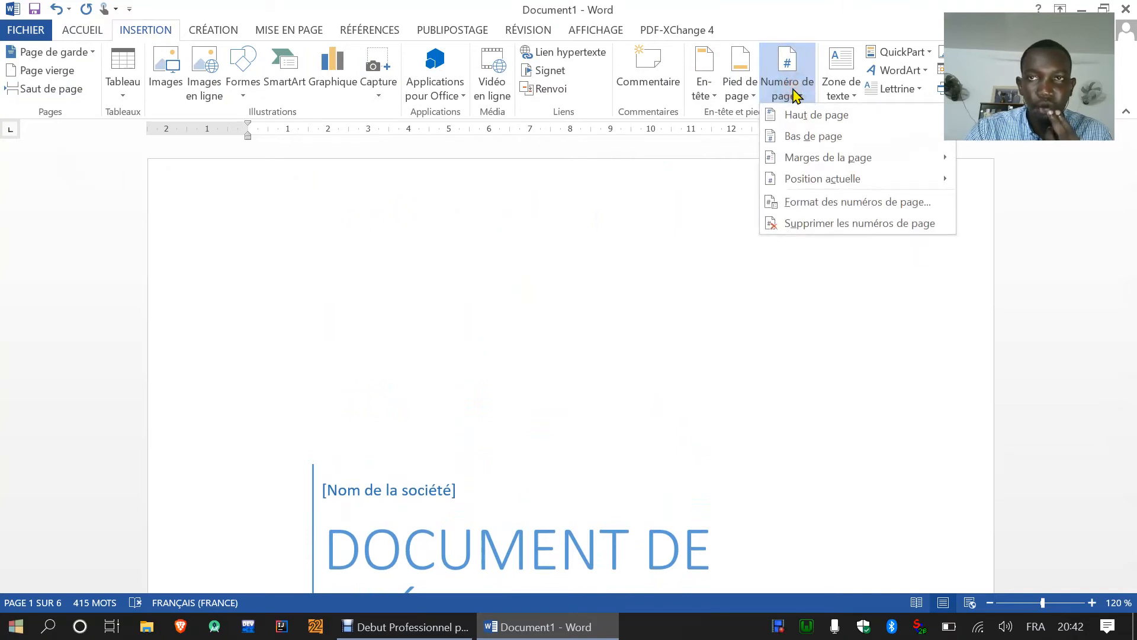
{"action": "mouse_move", "coordinate": [796, 112]}
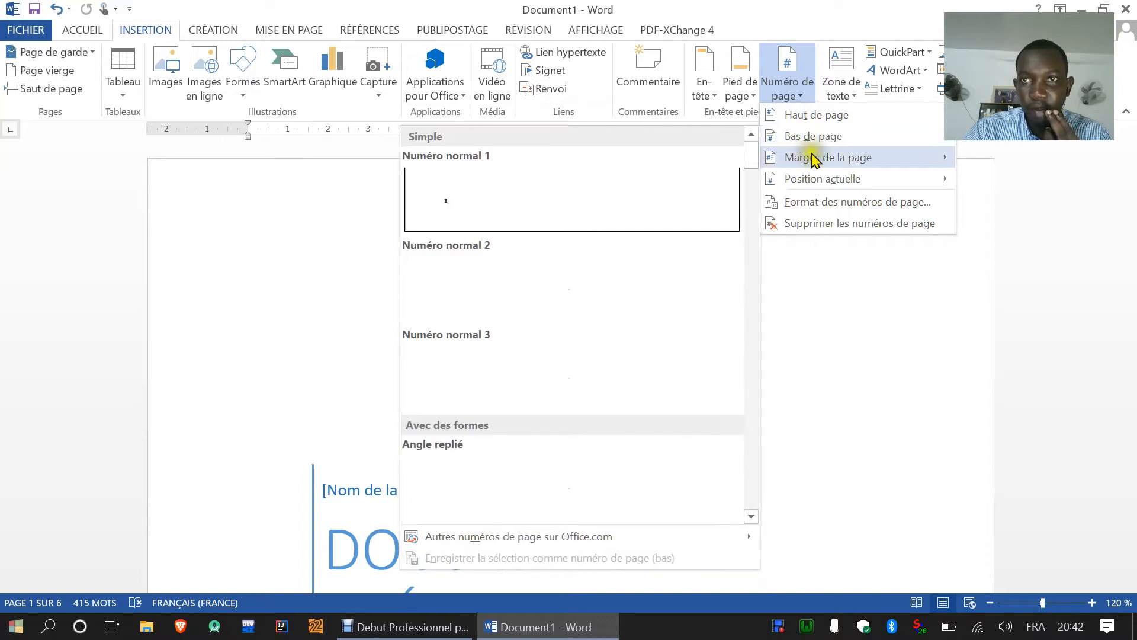
{"action": "mouse_move", "coordinate": [819, 185]}
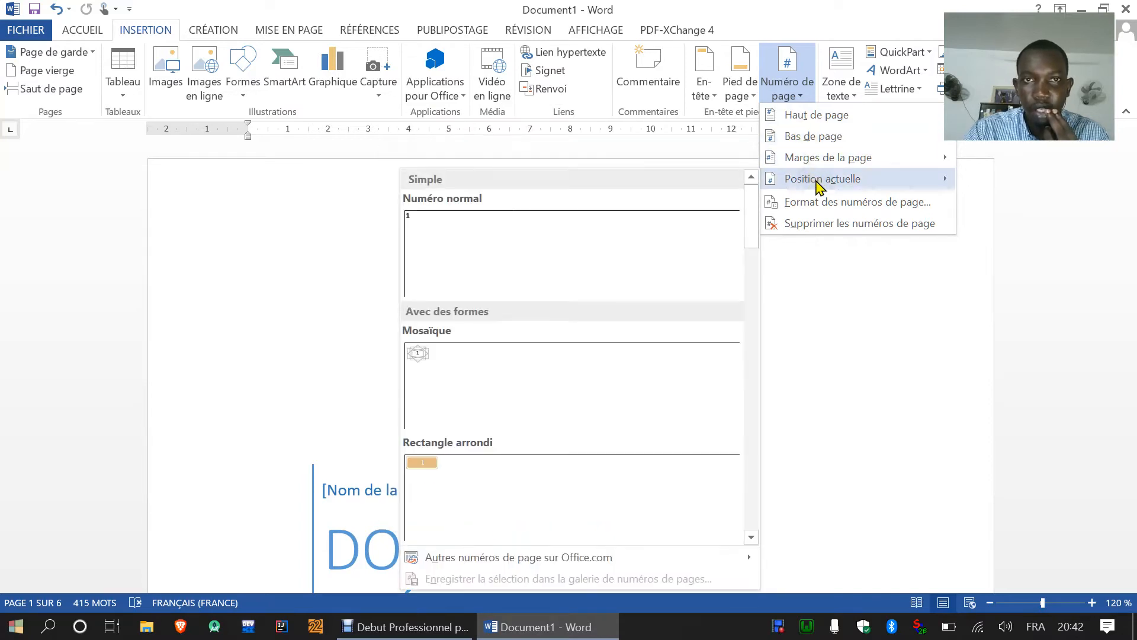
{"action": "mouse_move", "coordinate": [817, 138]}
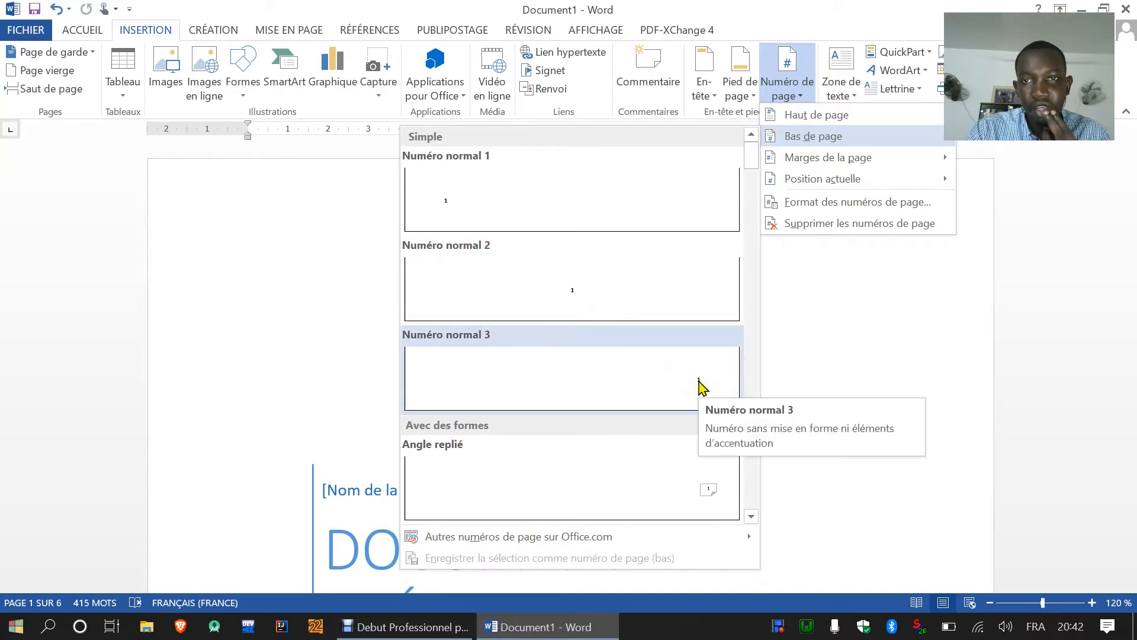
{"action": "left_click", "coordinate": [702, 384]}
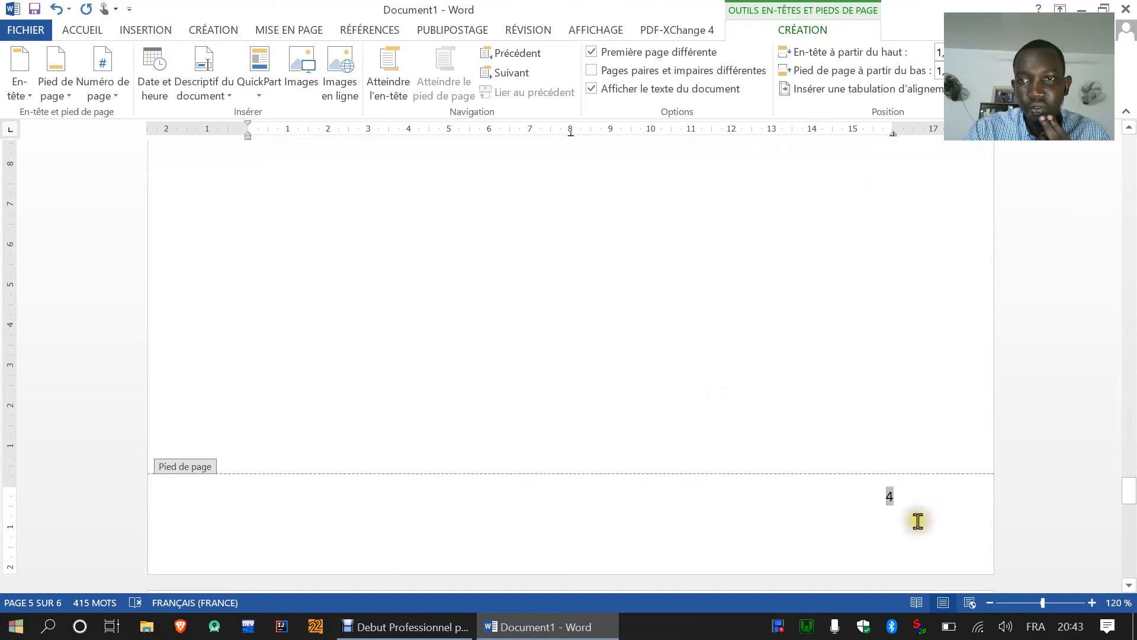
{"action": "scroll", "coordinate": [989, 514], "scroll_direction": "down", "scroll_amount": 10}
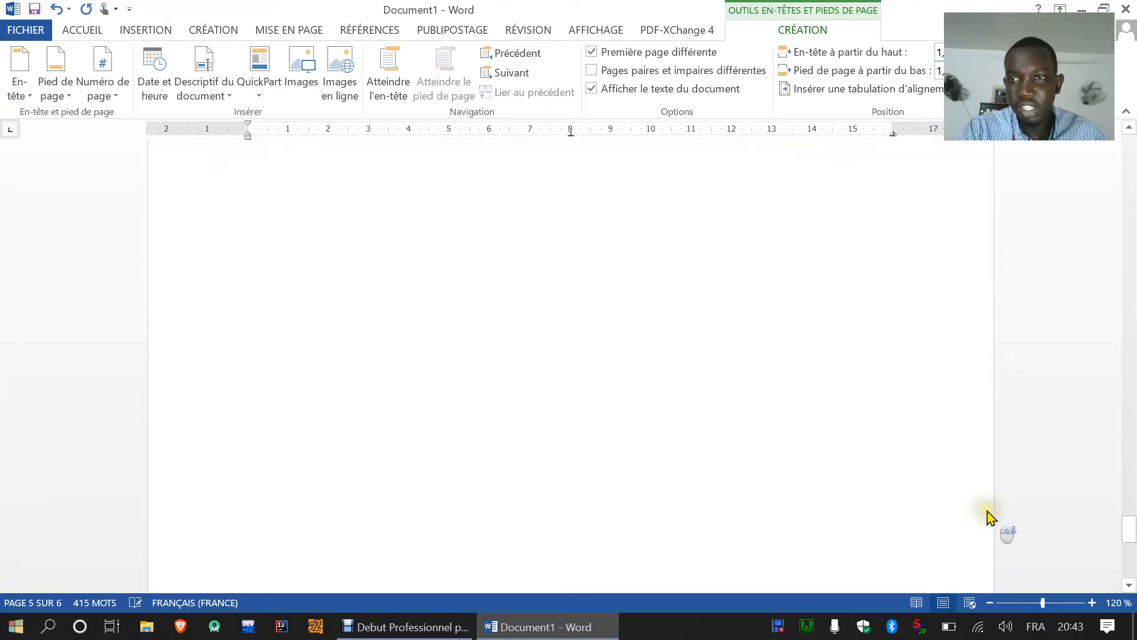
{"action": "scroll", "coordinate": [1014, 491], "scroll_direction": "up", "scroll_amount": 10}
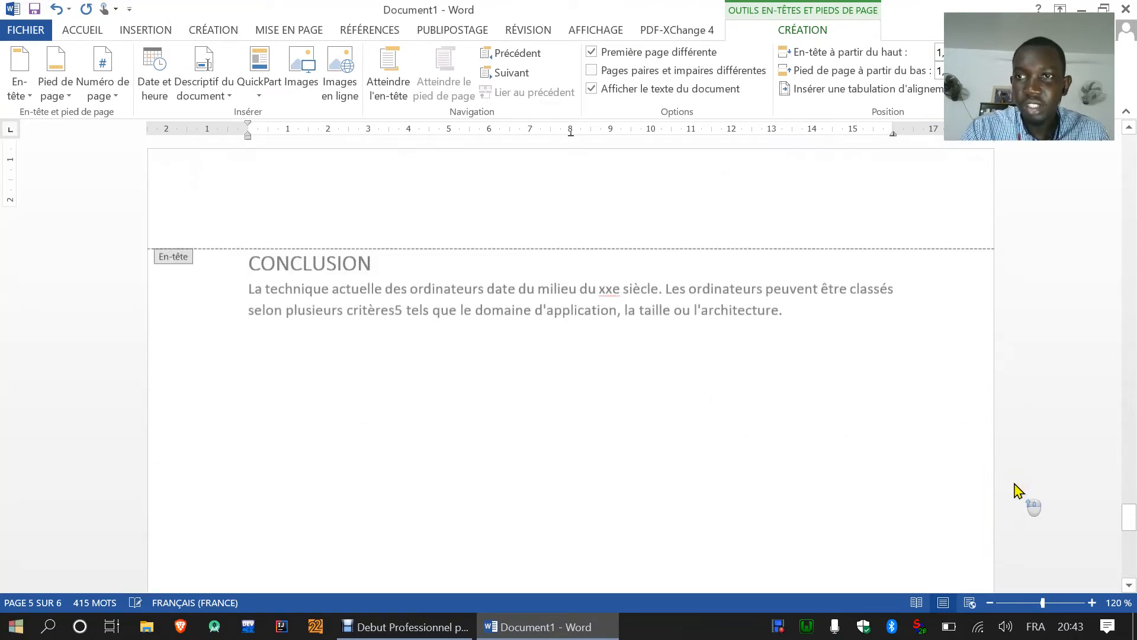
{"action": "scroll", "coordinate": [1014, 491], "scroll_direction": "up", "scroll_amount": 15}
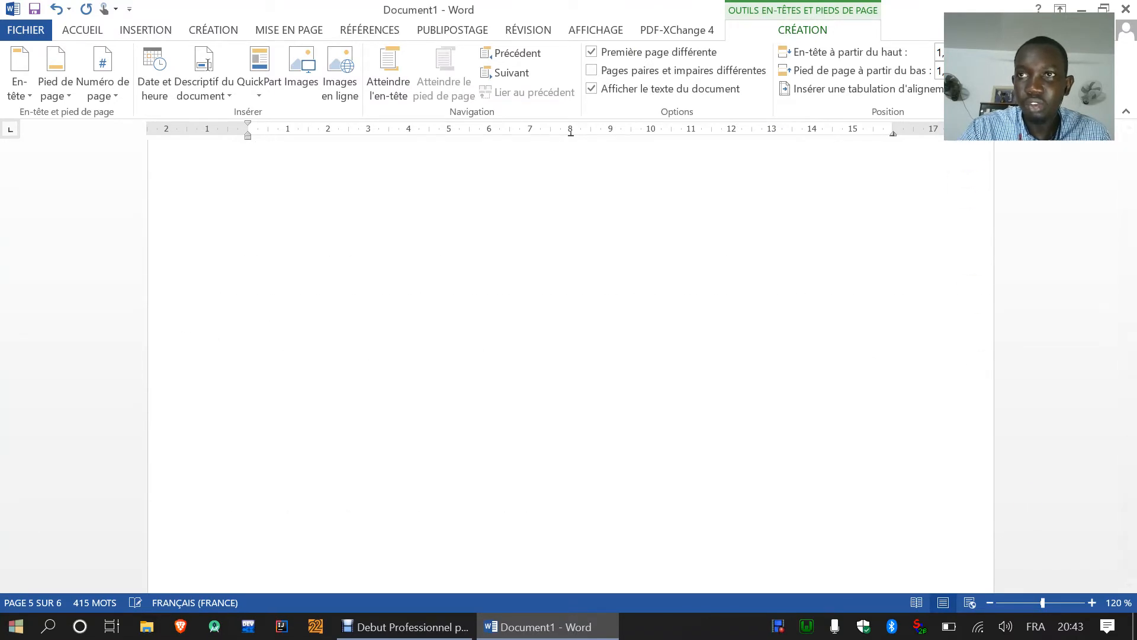
{"action": "scroll", "coordinate": [967, 251], "scroll_direction": "up", "scroll_amount": 3}
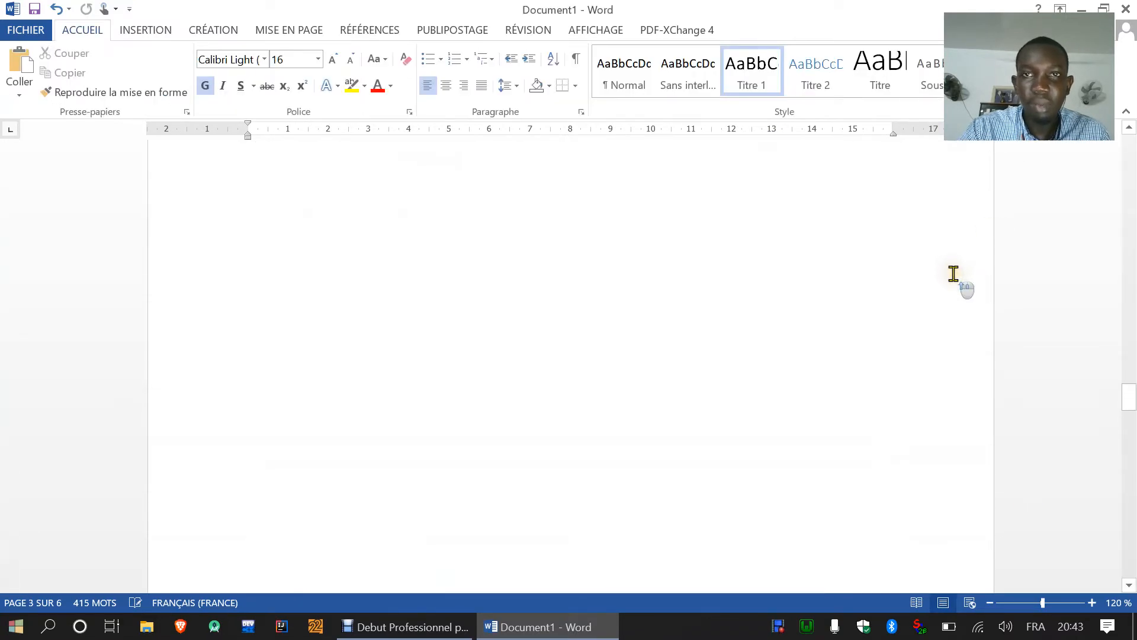
Examine the cover page from its title block to its foot for a page number
{"action": "scroll", "coordinate": [954, 273], "scroll_direction": "up", "scroll_amount": 20}
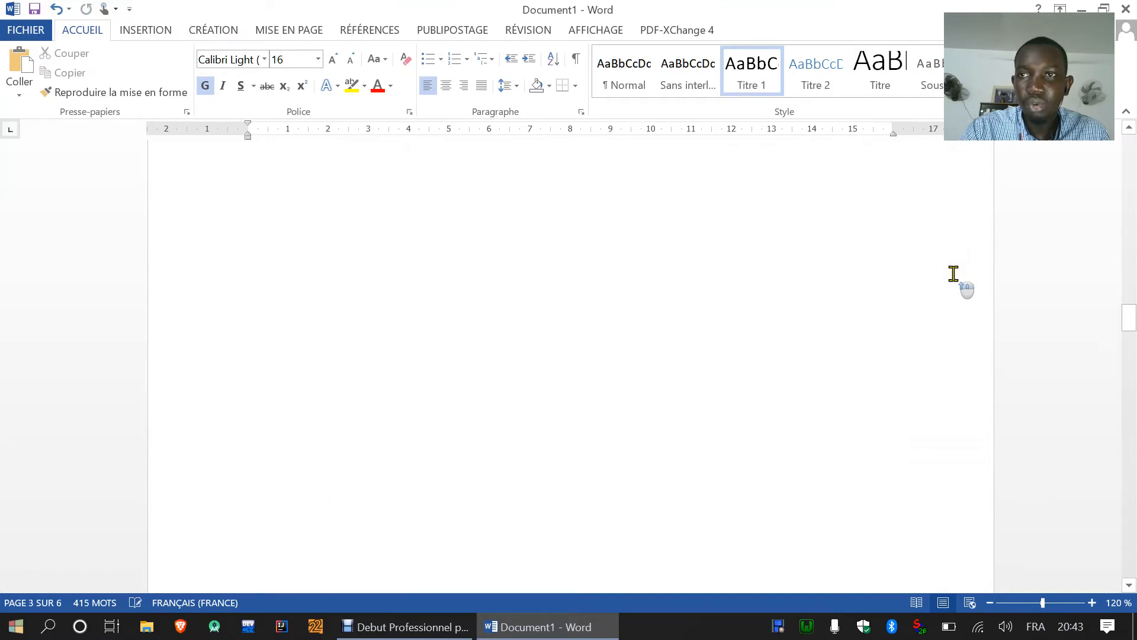
{"action": "scroll", "coordinate": [954, 274], "scroll_direction": "up", "scroll_amount": 20}
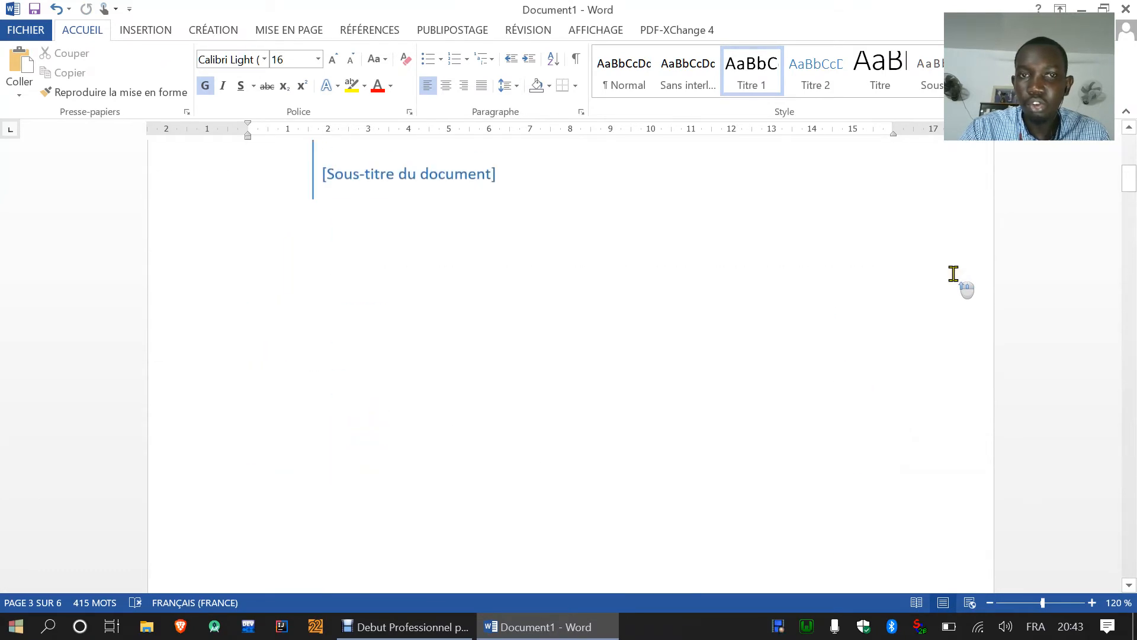
{"action": "scroll", "coordinate": [942, 274], "scroll_direction": "up", "scroll_amount": 4}
{"action": "scroll", "coordinate": [770, 302], "scroll_direction": "down", "scroll_amount": 10}
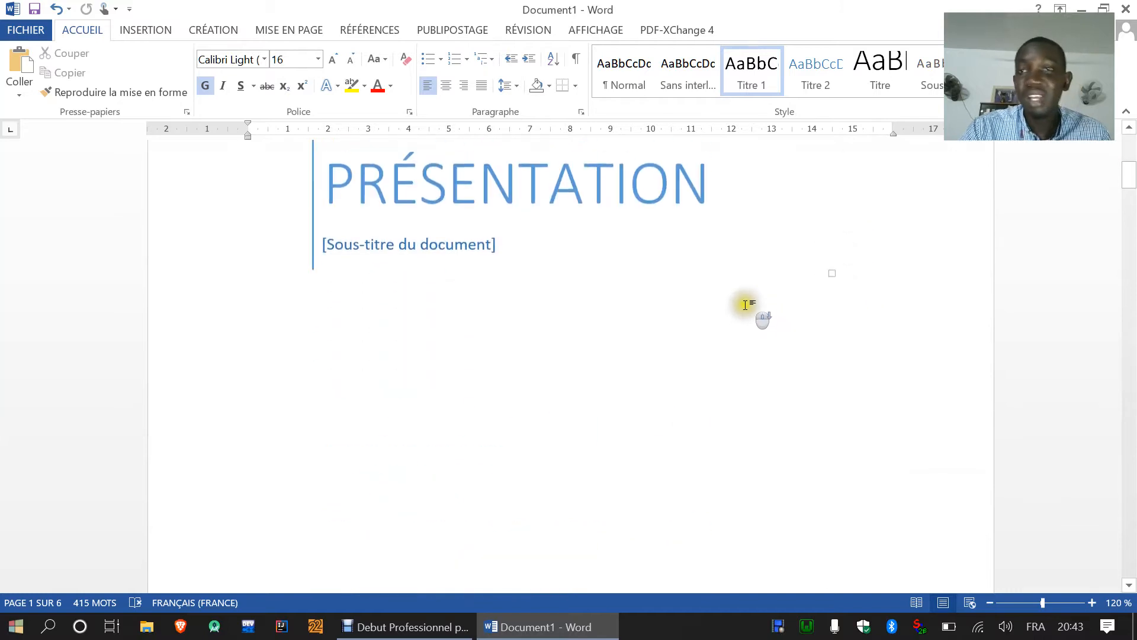
{"action": "scroll", "coordinate": [757, 299], "scroll_direction": "down", "scroll_amount": 4}
{"action": "scroll", "coordinate": [757, 299], "scroll_direction": "up", "scroll_amount": 3}
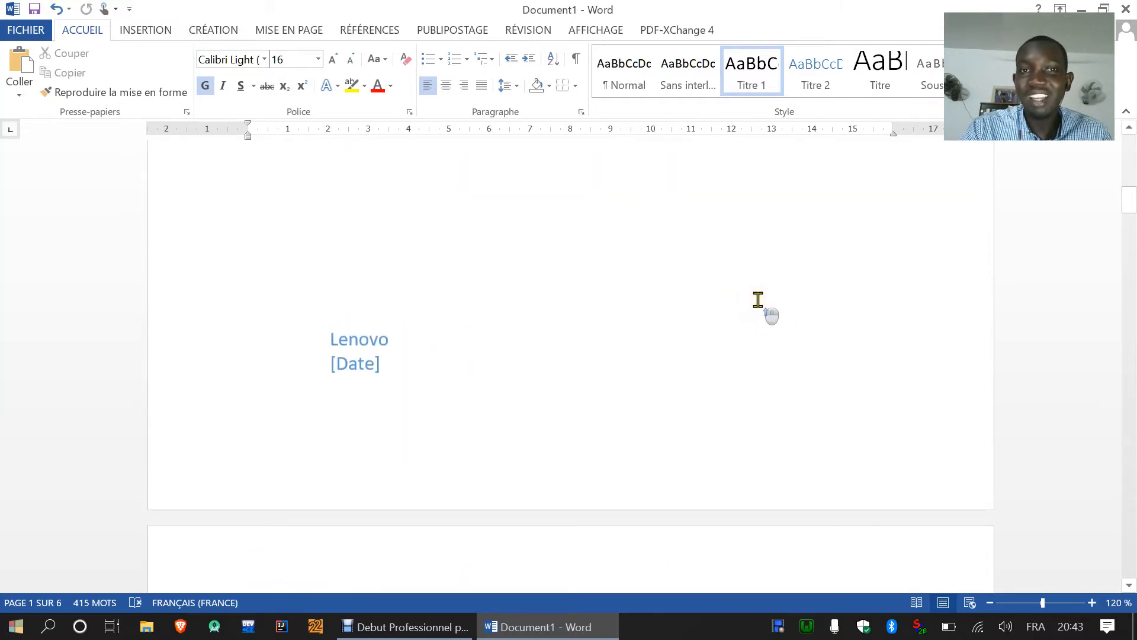
{"action": "scroll", "coordinate": [758, 299], "scroll_direction": "up", "scroll_amount": 3}
{"action": "scroll", "coordinate": [757, 300], "scroll_direction": "up", "scroll_amount": 4}
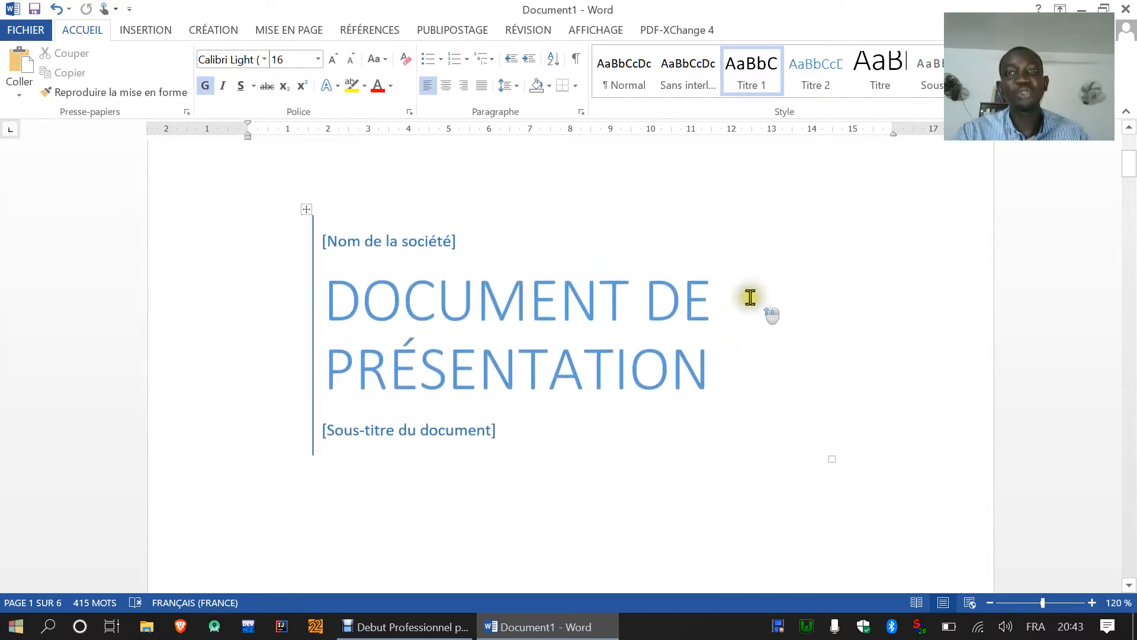
{"action": "scroll", "coordinate": [739, 304], "scroll_direction": "down", "scroll_amount": 4}
{"action": "scroll", "coordinate": [831, 324], "scroll_direction": "down", "scroll_amount": 3}
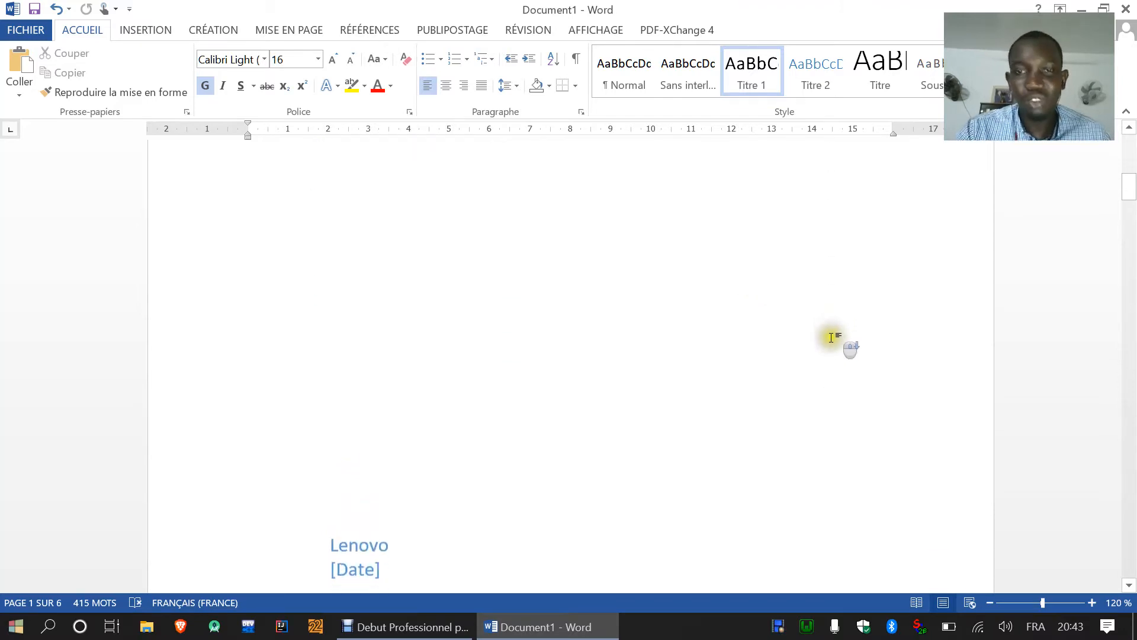
{"action": "scroll", "coordinate": [835, 347], "scroll_direction": "down", "scroll_amount": 1}
{"action": "scroll", "coordinate": [835, 346], "scroll_direction": "up", "scroll_amount": 5}
{"action": "scroll", "coordinate": [838, 349], "scroll_direction": "up", "scroll_amount": 3}
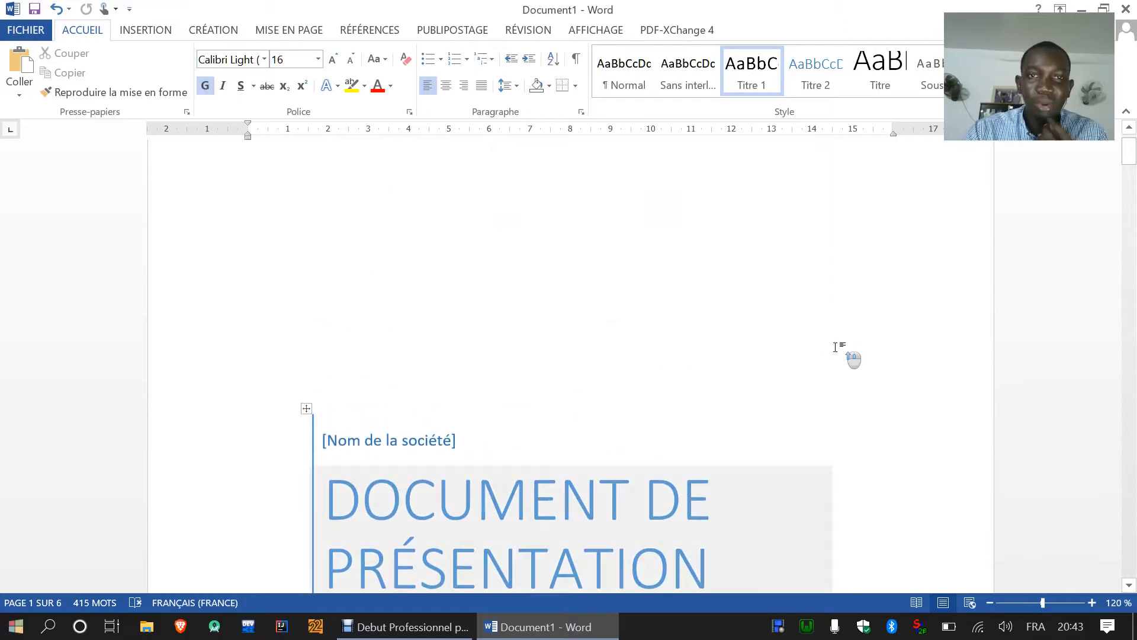
Check the footer page numbers through the sections and compare them with the entries in the table of contents
{"action": "scroll", "coordinate": [698, 467], "scroll_direction": "down", "scroll_amount": 4}
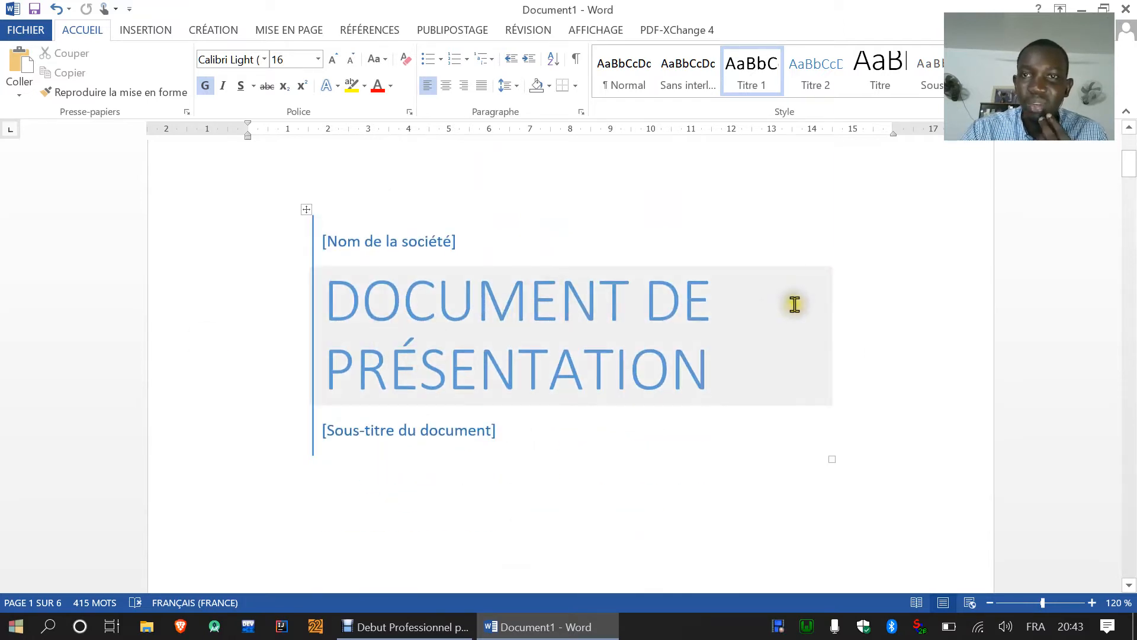
{"action": "scroll", "coordinate": [792, 302], "scroll_direction": "down", "scroll_amount": 8}
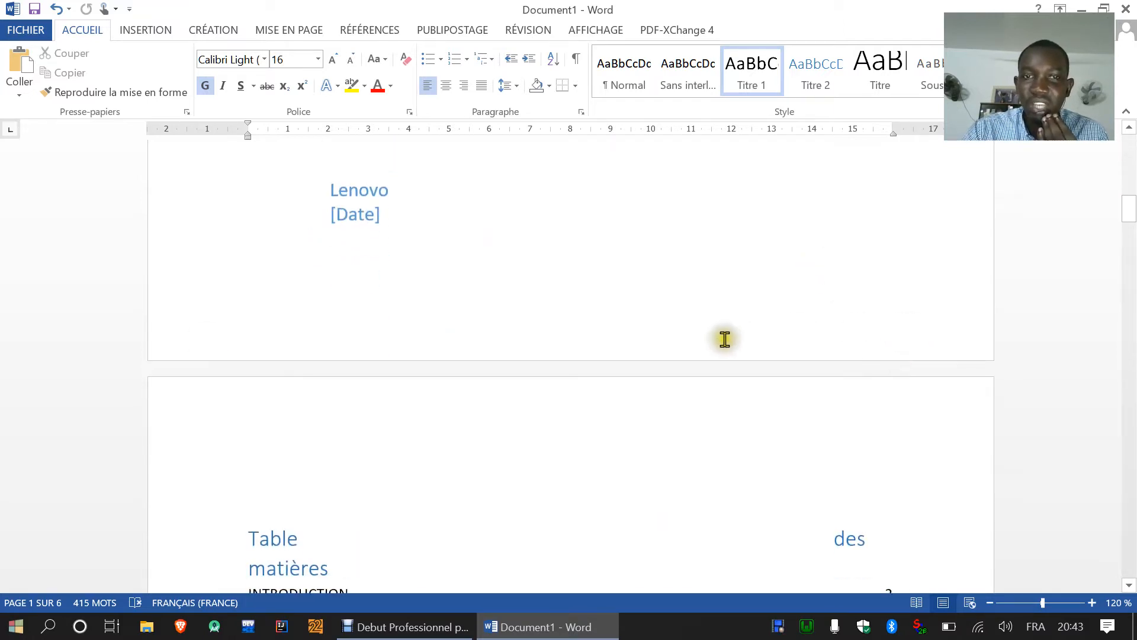
{"action": "scroll", "coordinate": [932, 294], "scroll_direction": "down", "scroll_amount": 8}
{"action": "scroll", "coordinate": [932, 294], "scroll_direction": "down", "scroll_amount": 6}
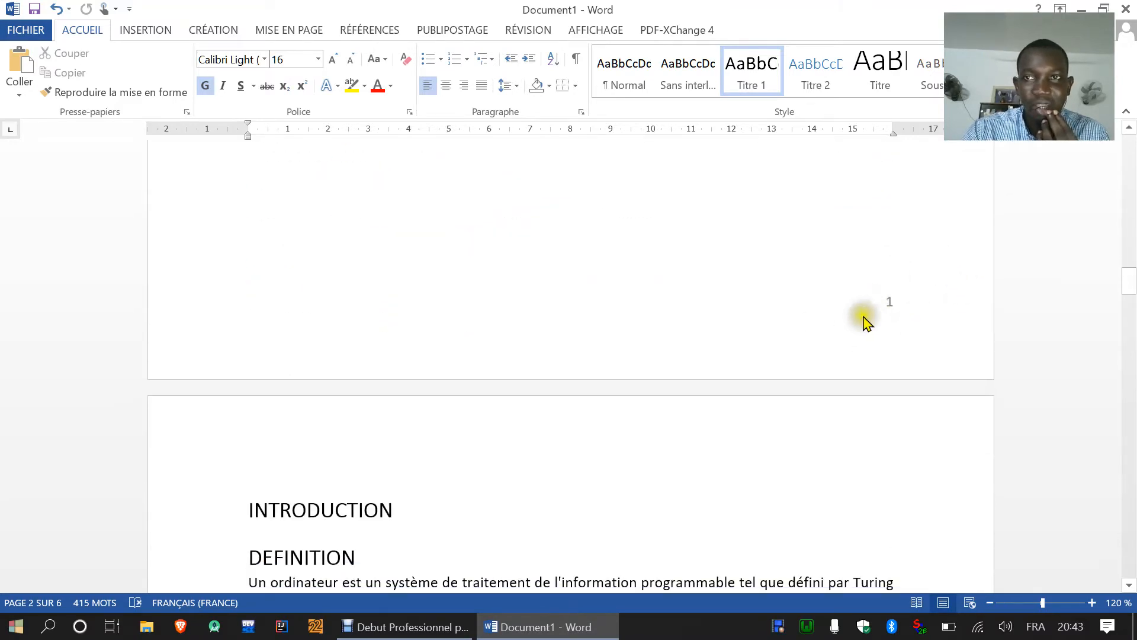
{"action": "scroll", "coordinate": [947, 310], "scroll_direction": "down", "scroll_amount": 10}
{"action": "scroll", "coordinate": [947, 309], "scroll_direction": "down", "scroll_amount": 10}
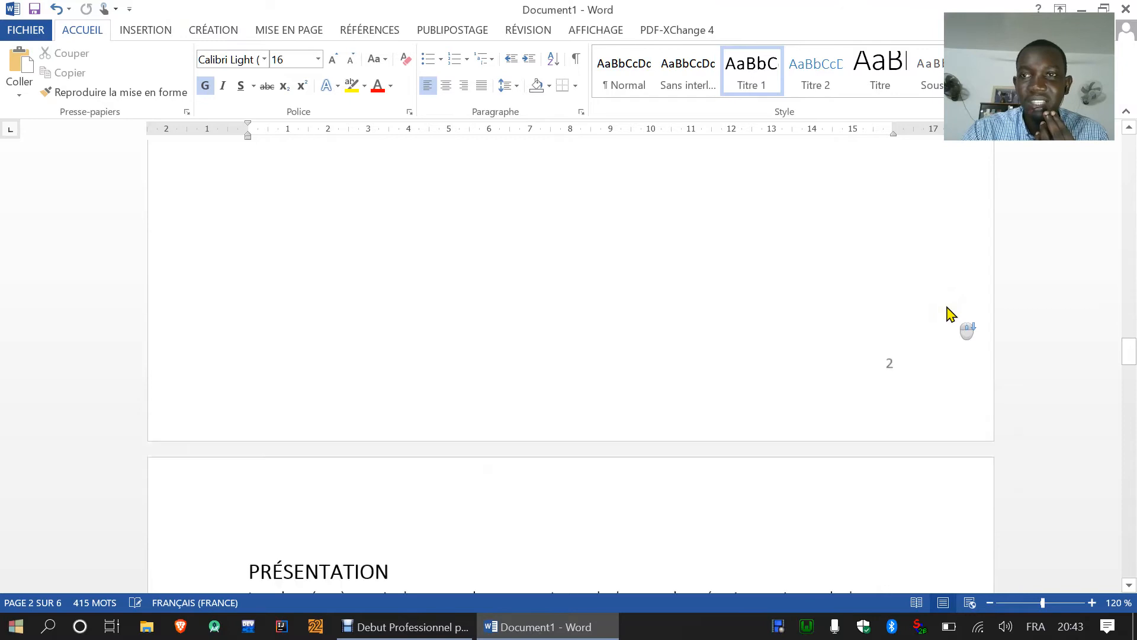
{"action": "scroll", "coordinate": [943, 308], "scroll_direction": "down", "scroll_amount": 10}
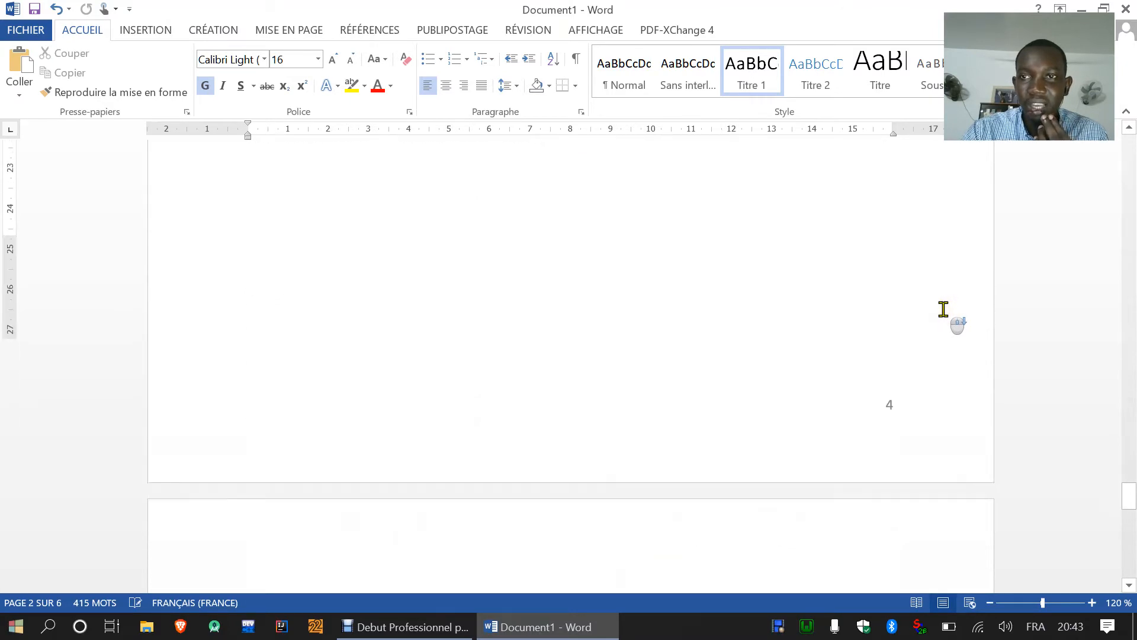
{"action": "scroll", "coordinate": [946, 318], "scroll_direction": "up", "scroll_amount": 15}
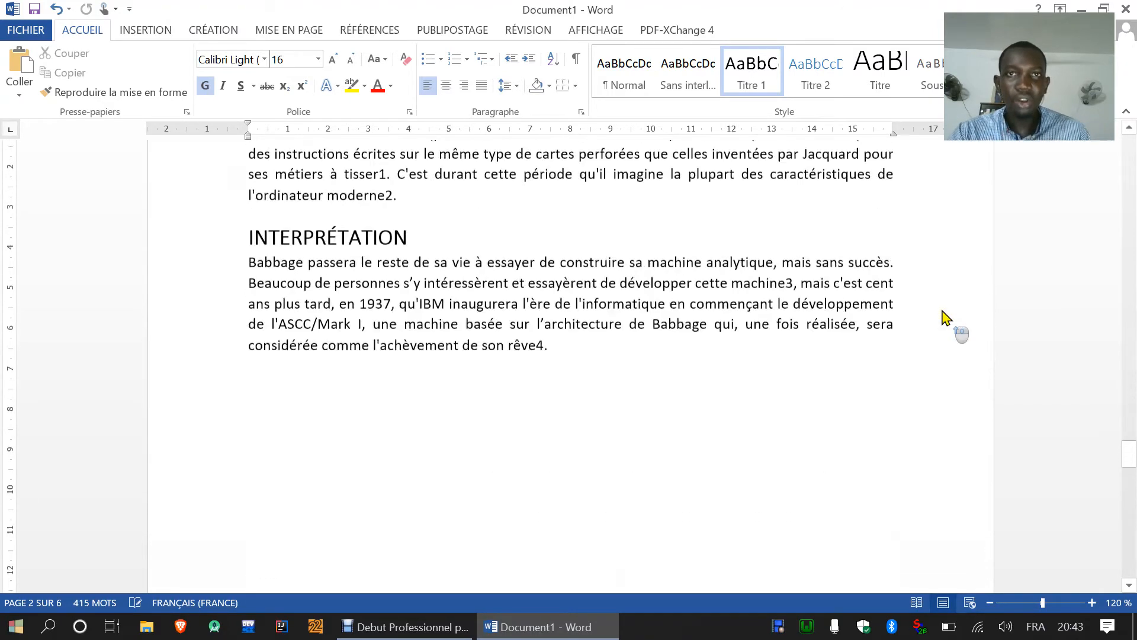
{"action": "scroll", "coordinate": [946, 318], "scroll_direction": "up", "scroll_amount": 10}
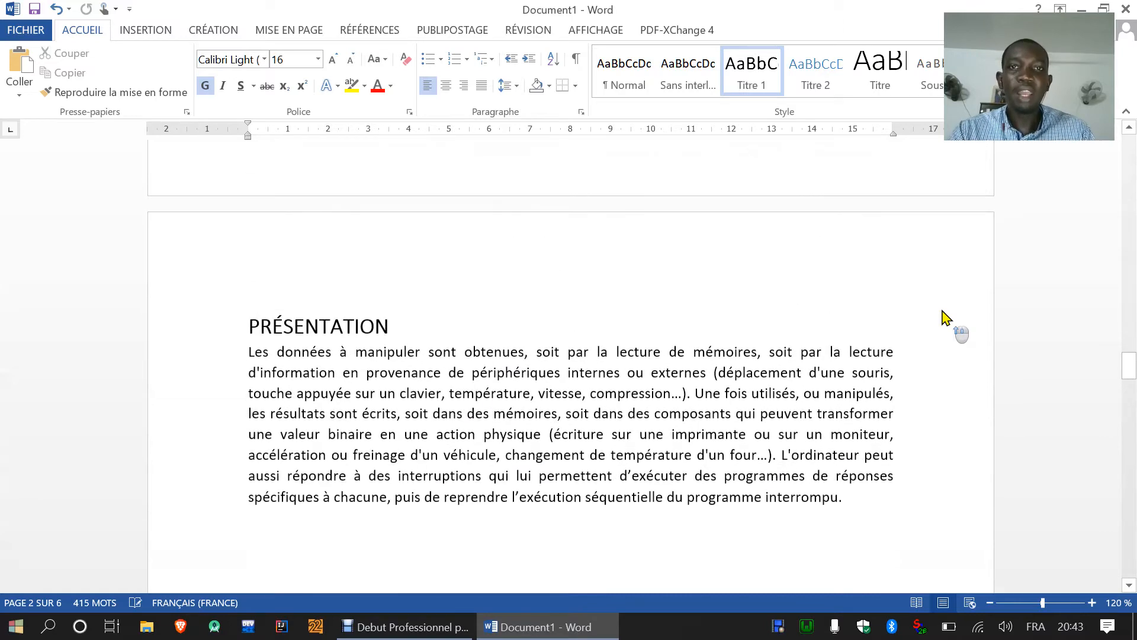
{"action": "scroll", "coordinate": [946, 318], "scroll_direction": "up", "scroll_amount": 8}
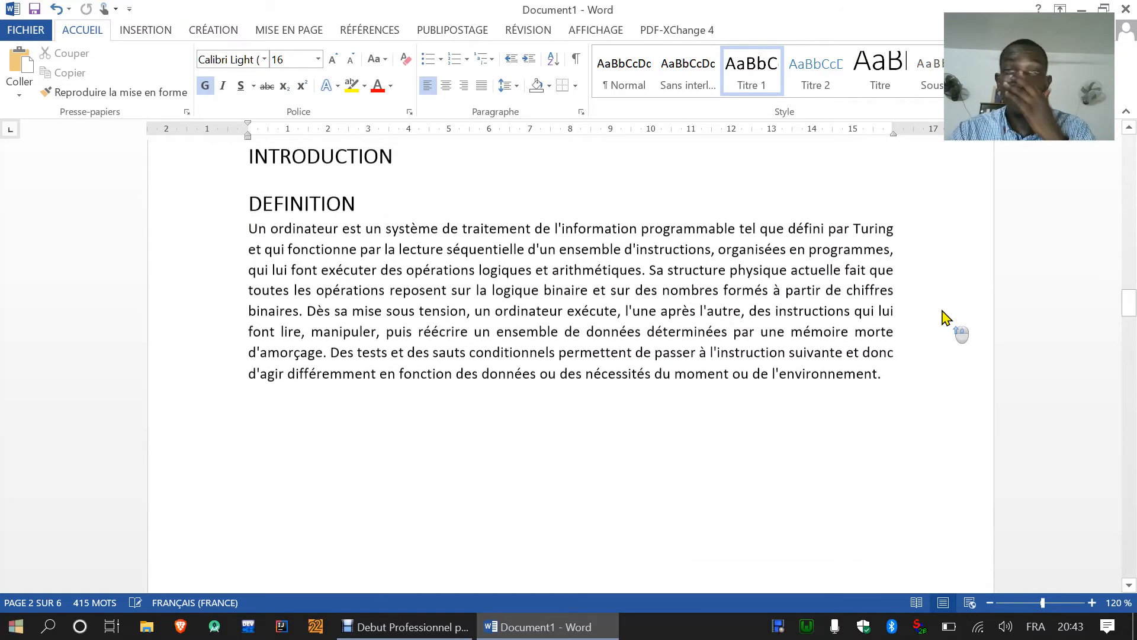
{"action": "scroll", "coordinate": [946, 318], "scroll_direction": "up", "scroll_amount": 6}
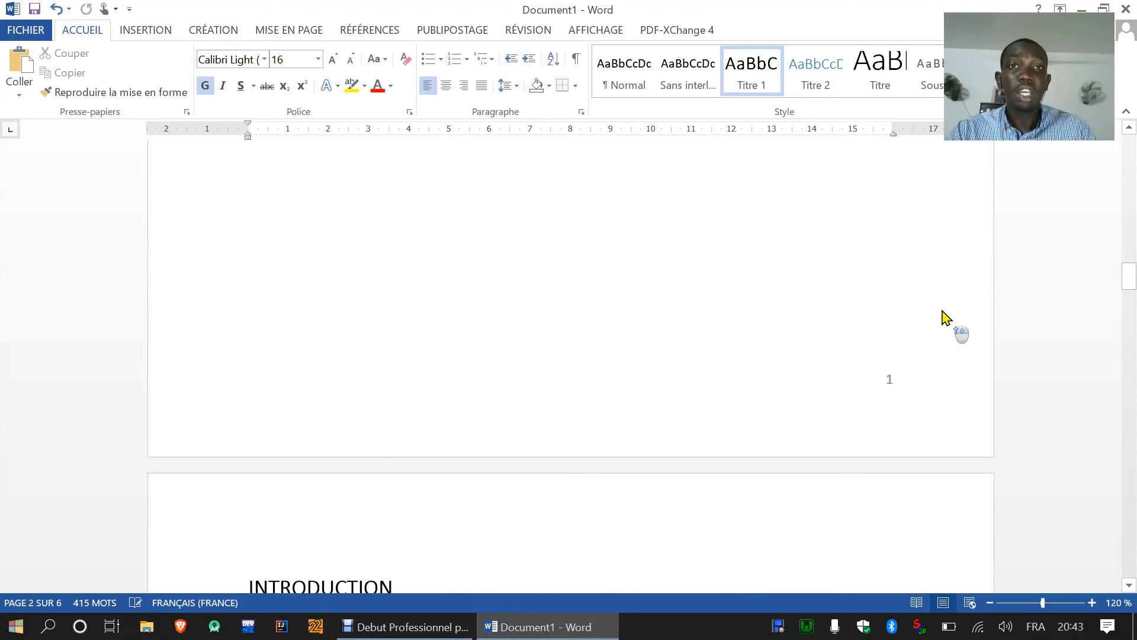
{"action": "scroll", "coordinate": [946, 318], "scroll_direction": "up", "scroll_amount": 5}
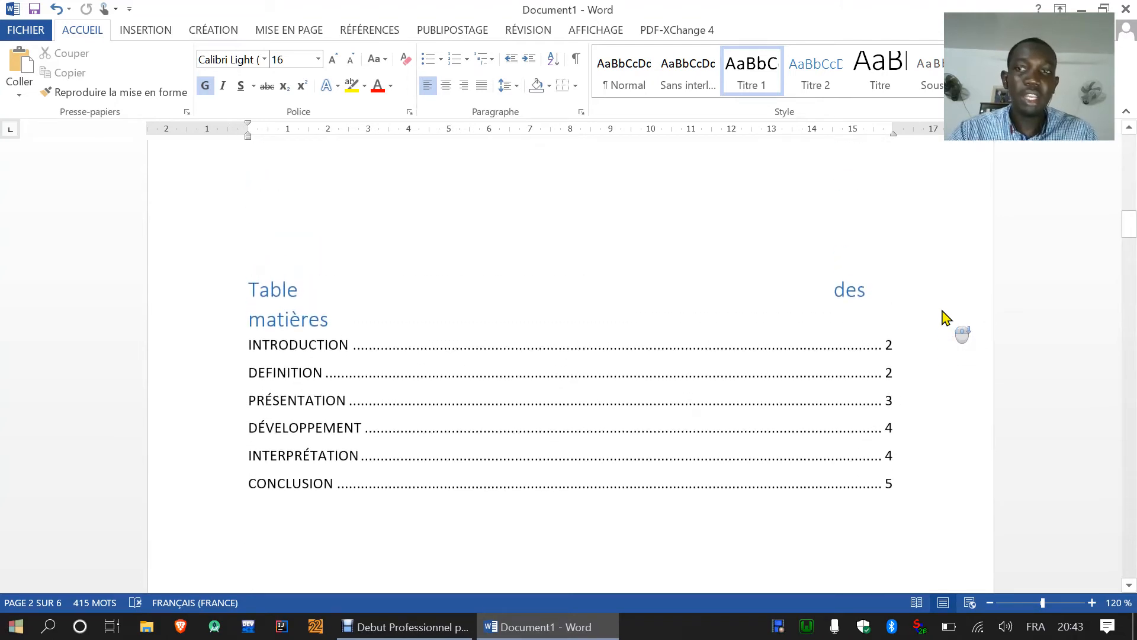
Select the word "ordinateur" in the first line of the DEFINITION paragraph
{"action": "scroll", "coordinate": [947, 318], "scroll_direction": "down", "scroll_amount": 4}
{"action": "scroll", "coordinate": [955, 335], "scroll_direction": "down", "scroll_amount": 8}
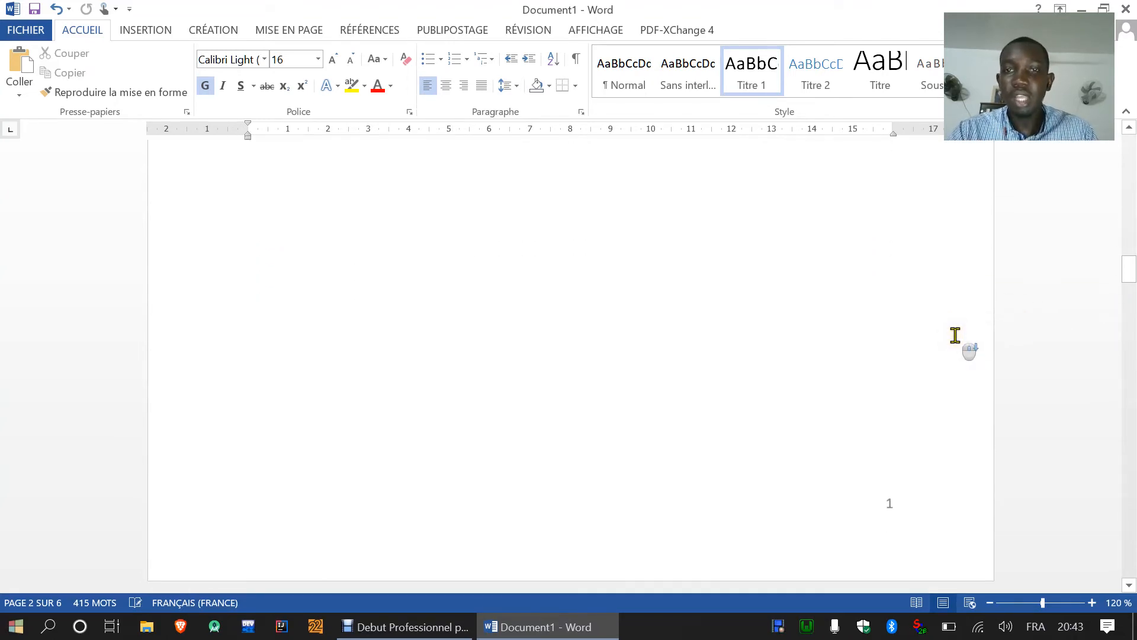
{"action": "scroll", "coordinate": [955, 335], "scroll_direction": "down", "scroll_amount": 2}
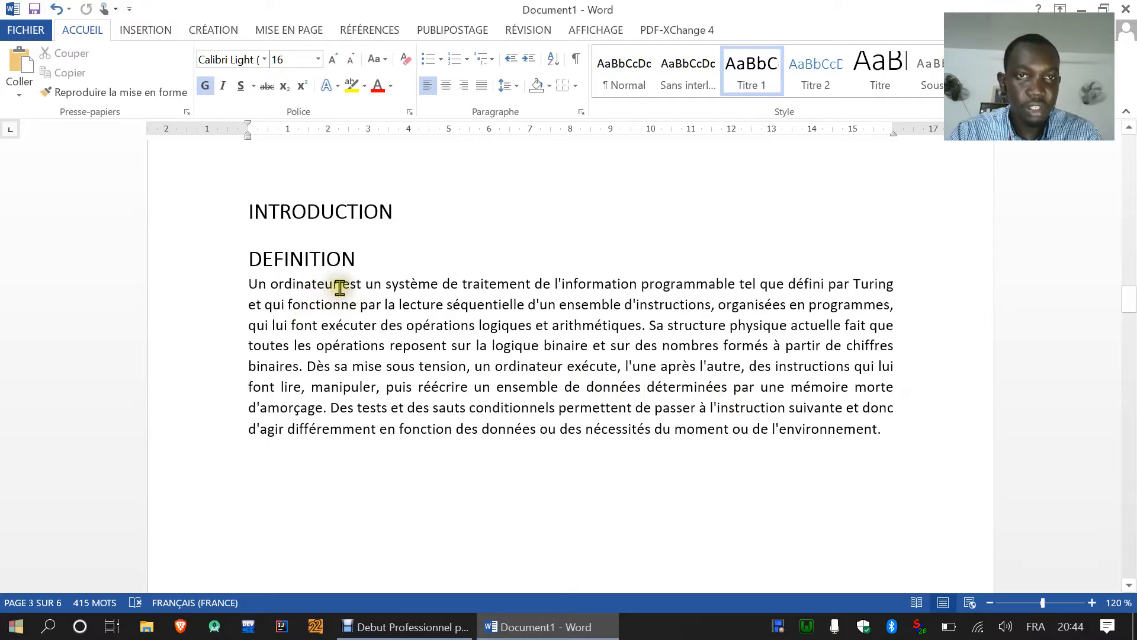
{"action": "left_click_drag", "start_coordinate": [332, 285], "coordinate": [274, 285]}
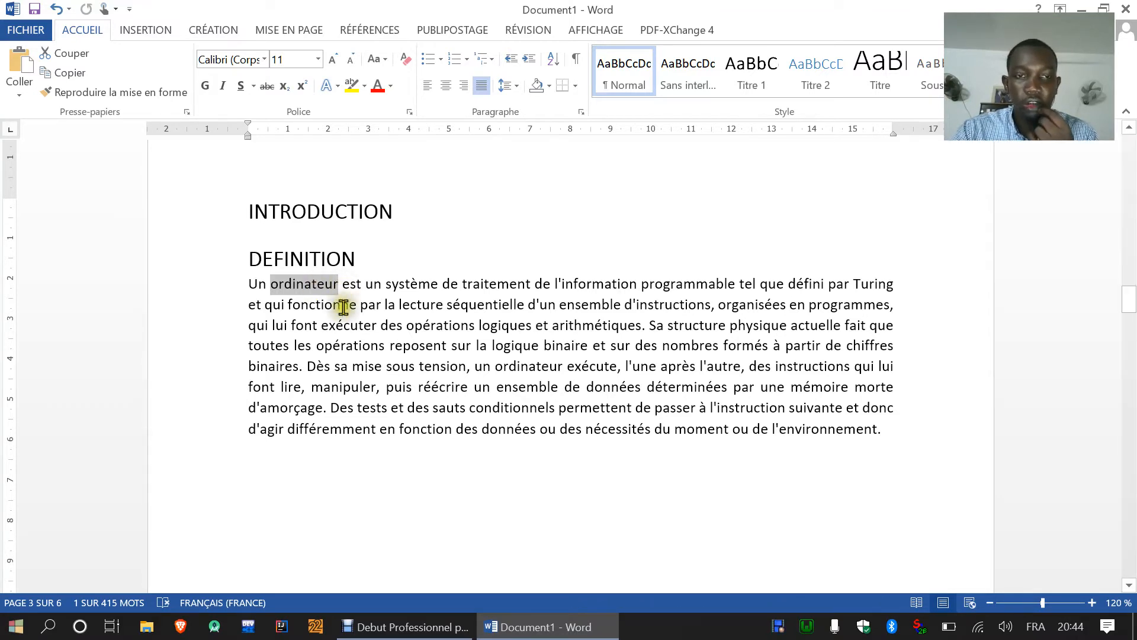
Switch to the browser, copy the address of the Wikipédia article "Ordinateur" and return to the Word document
{"action": "left_click", "coordinate": [180, 628]}
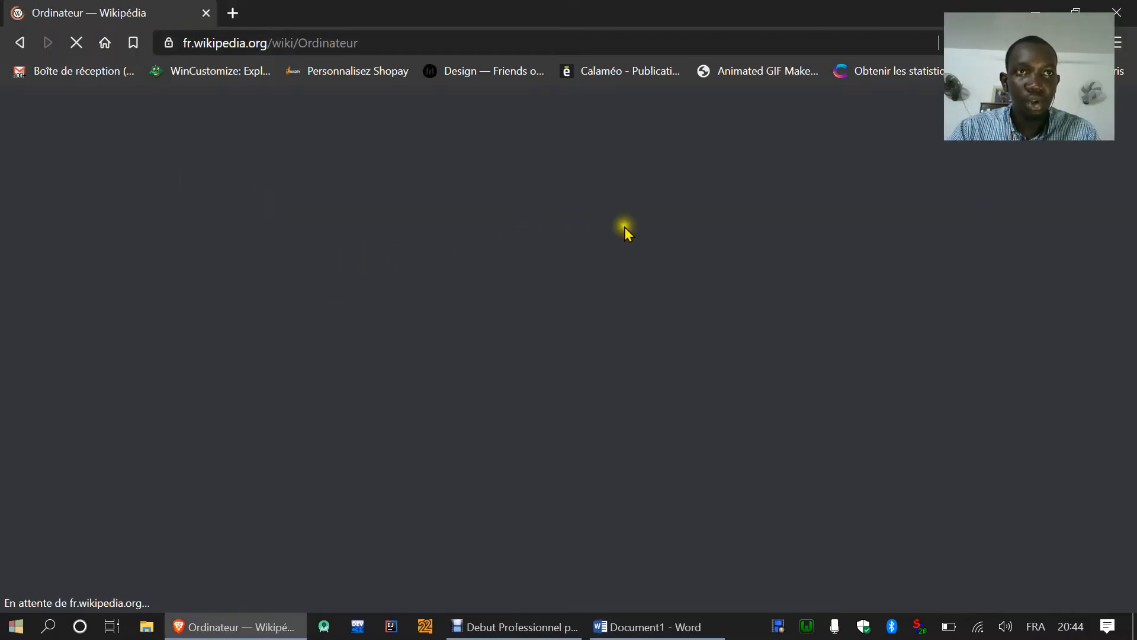
{"action": "scroll", "coordinate": [669, 325], "scroll_direction": "up", "scroll_amount": 3}
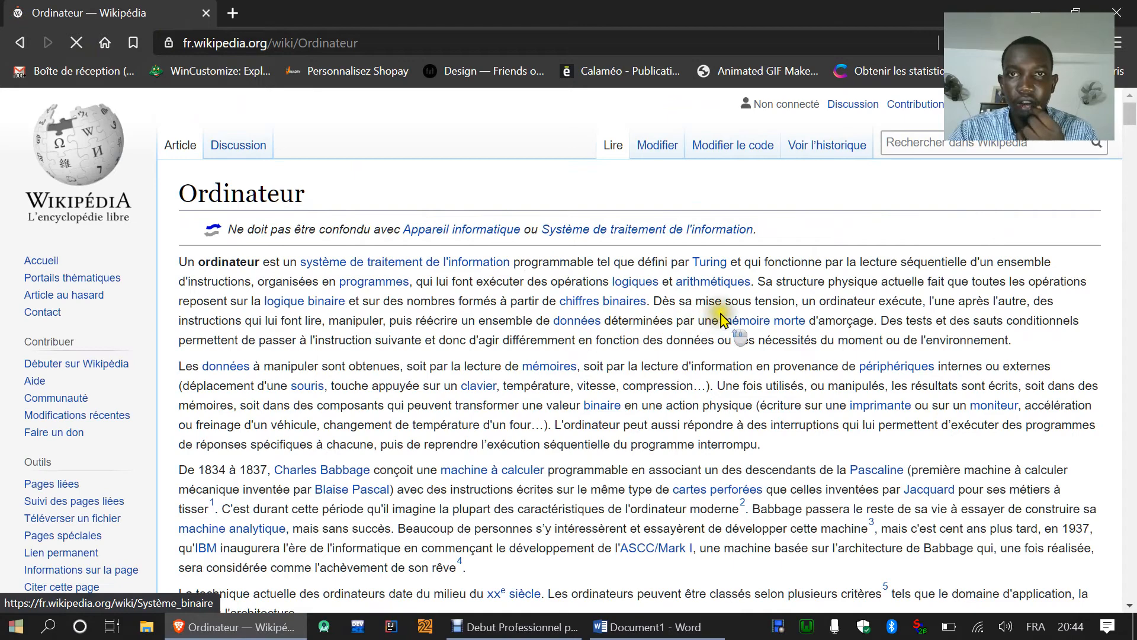
{"action": "scroll", "coordinate": [529, 274], "scroll_direction": "down", "scroll_amount": 10}
{"action": "scroll", "coordinate": [604, 289], "scroll_direction": "up", "scroll_amount": 10}
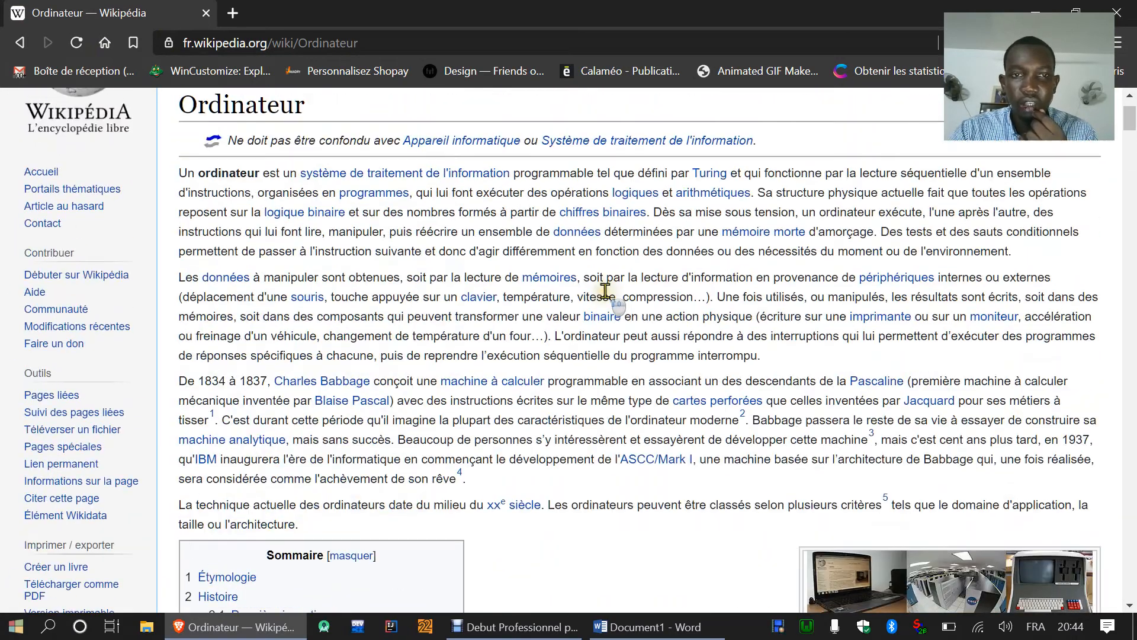
{"action": "left_click", "coordinate": [354, 45]}
{"action": "key", "text": "ctrl+c"}
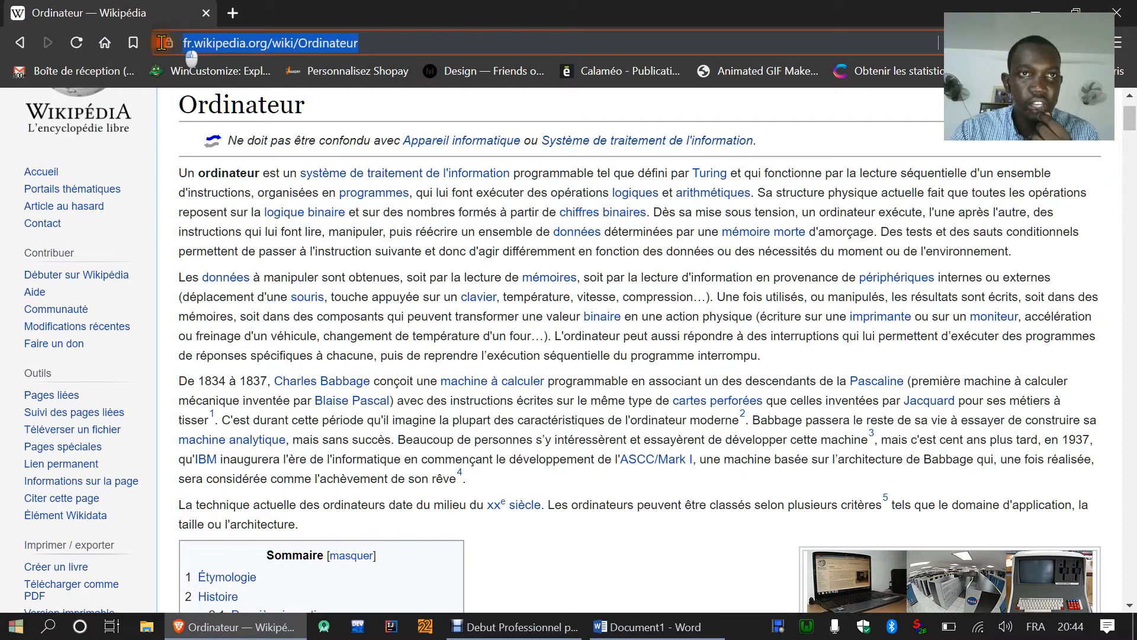
{"action": "right_click", "coordinate": [255, 44]}
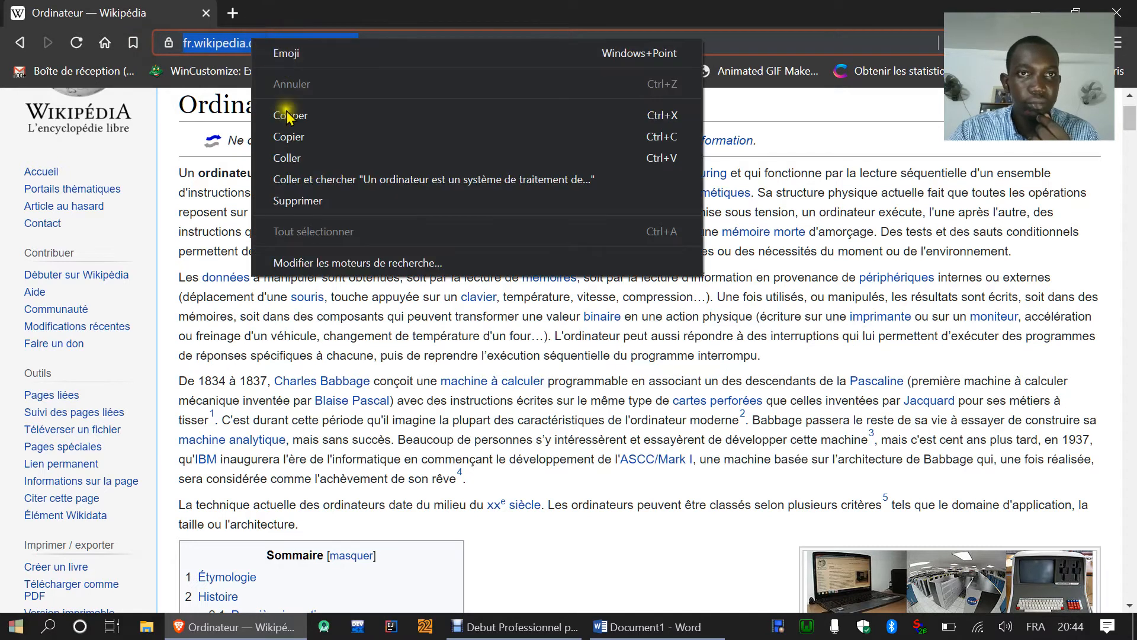
{"action": "left_click", "coordinate": [285, 136]}
{"action": "left_click", "coordinate": [247, 629]}
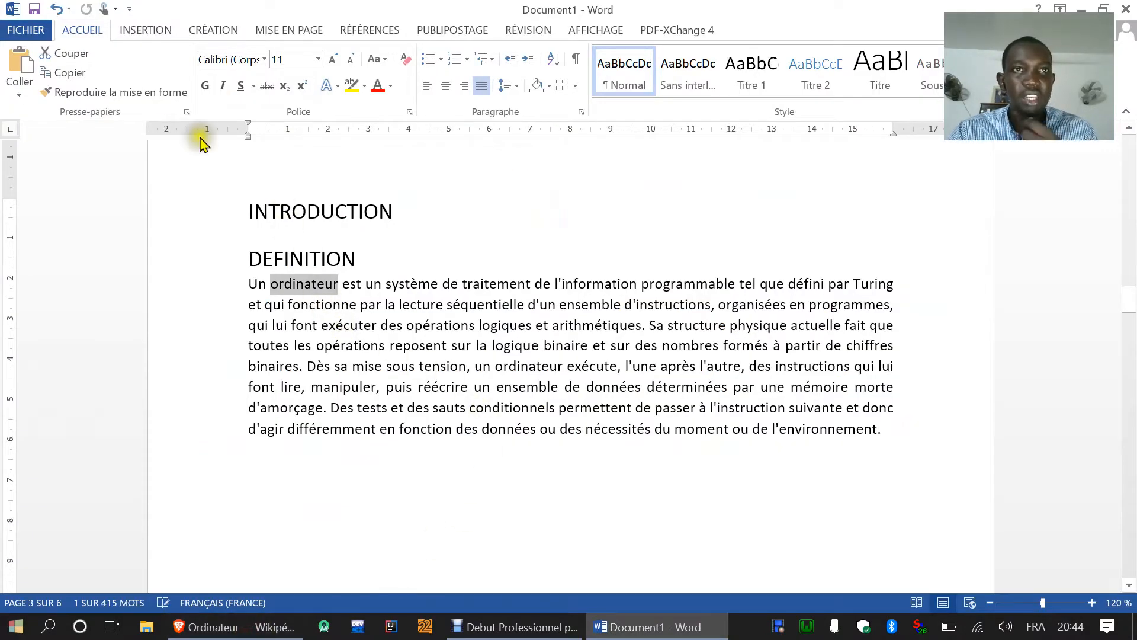
Reselect the word "ordinateur" in the first line of the DEFINITION paragraph and open the hyperlink dialog for it
{"action": "left_click", "coordinate": [138, 30]}
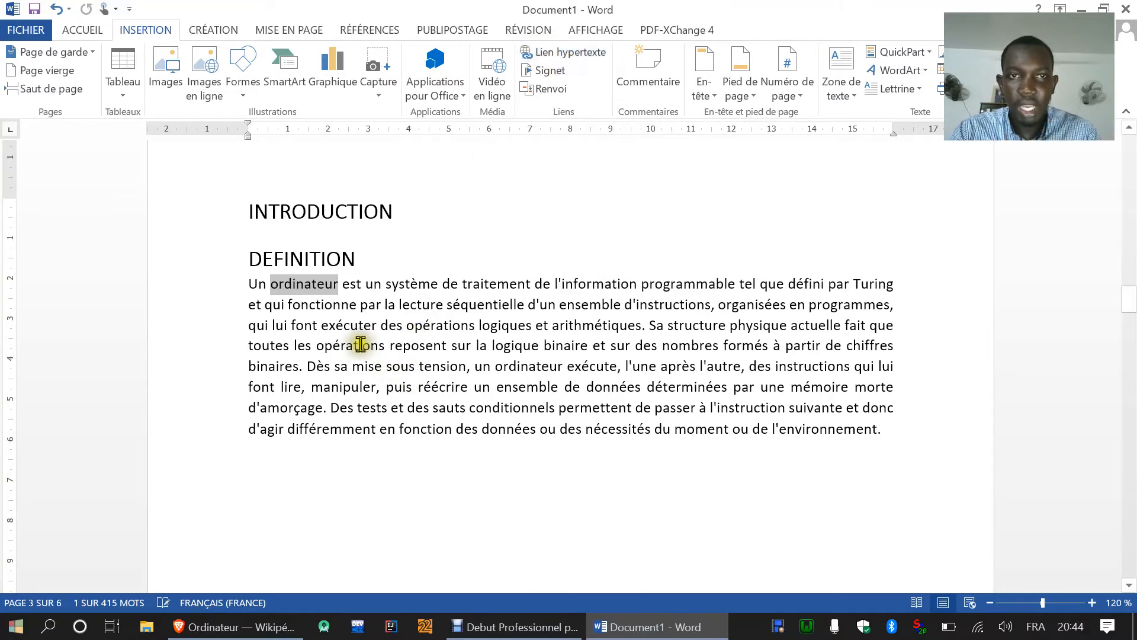
{"action": "left_click", "coordinate": [359, 466]}
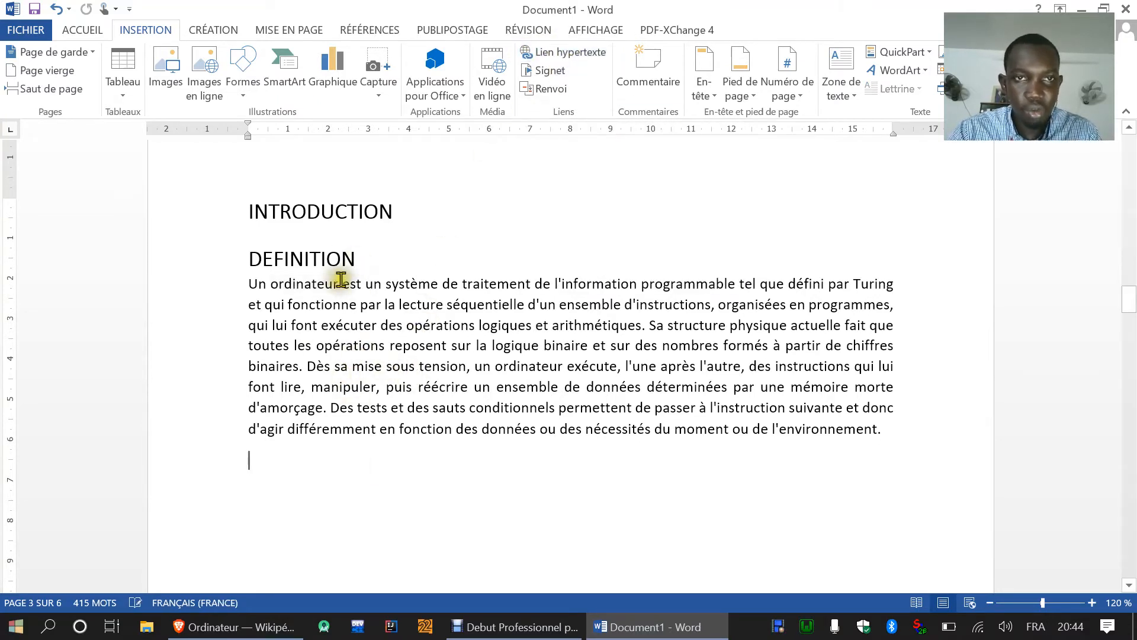
{"action": "left_click_drag", "start_coordinate": [339, 284], "coordinate": [270, 283]}
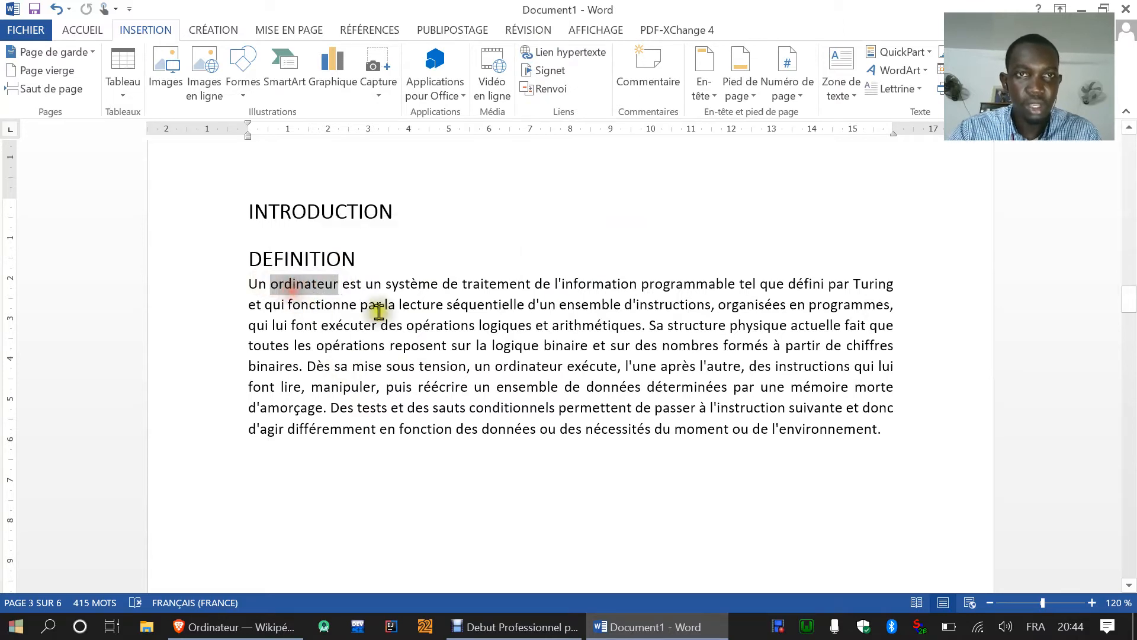
{"action": "left_click", "coordinate": [569, 54]}
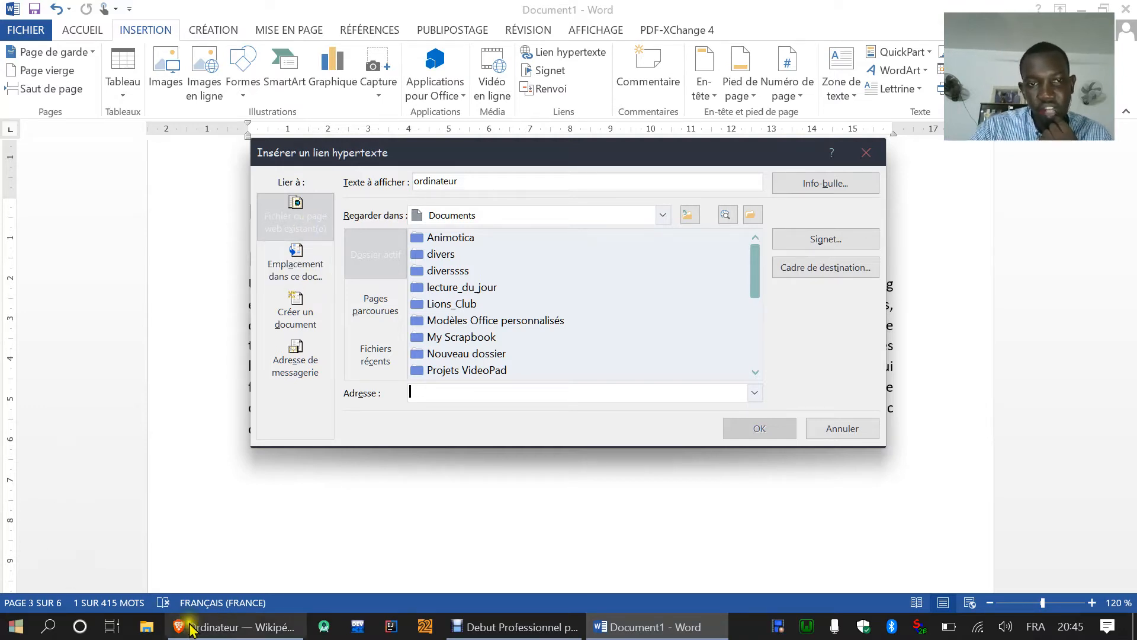
{"action": "left_click", "coordinate": [229, 628]}
{"action": "left_click", "coordinate": [232, 632]}
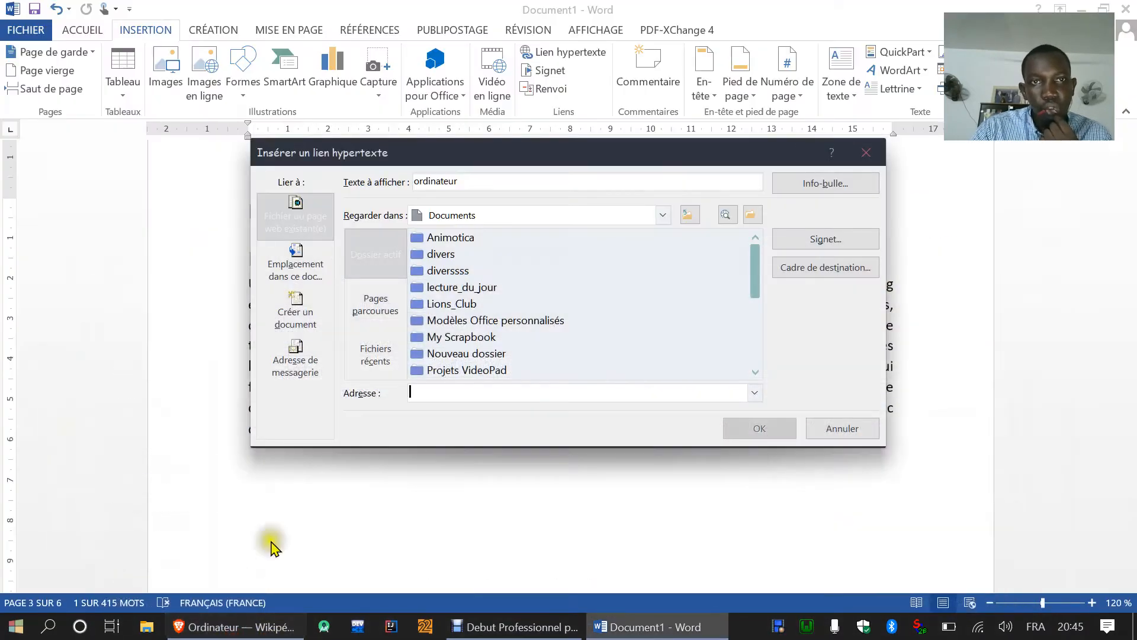
{"action": "left_click", "coordinate": [294, 261]}
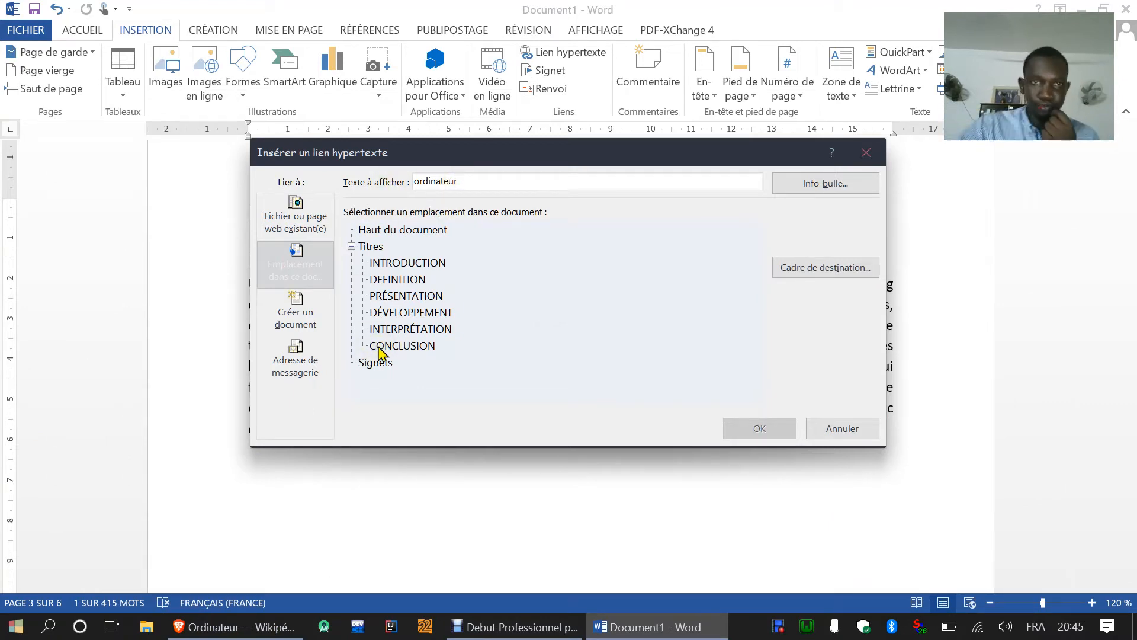
{"action": "left_click", "coordinate": [303, 363]}
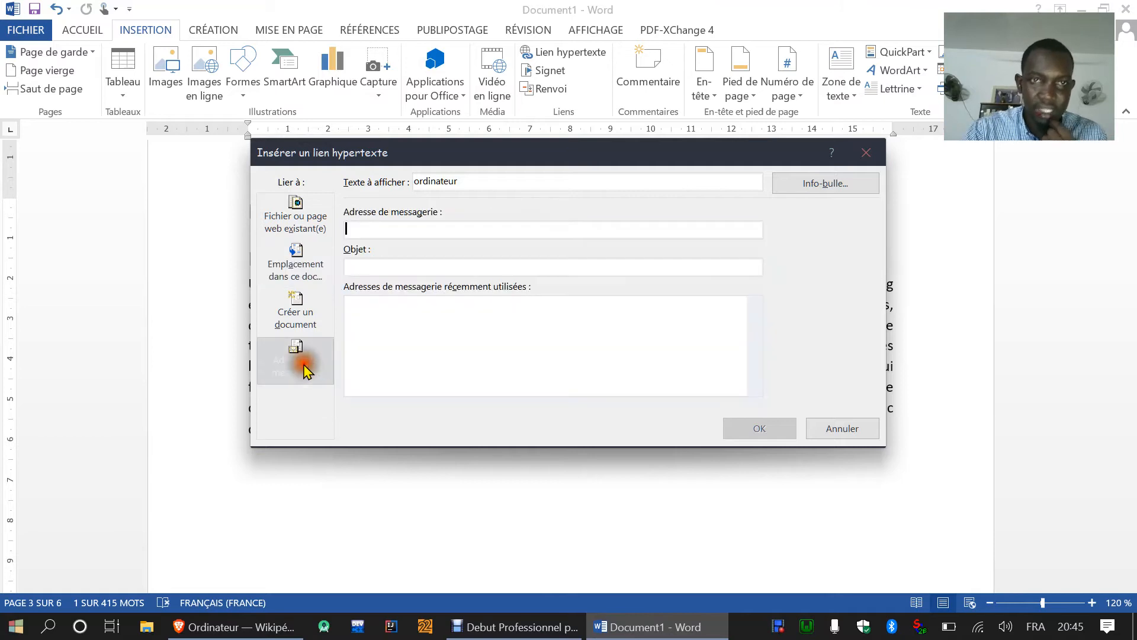
{"action": "left_click", "coordinate": [299, 323]}
{"action": "left_click", "coordinate": [296, 221]}
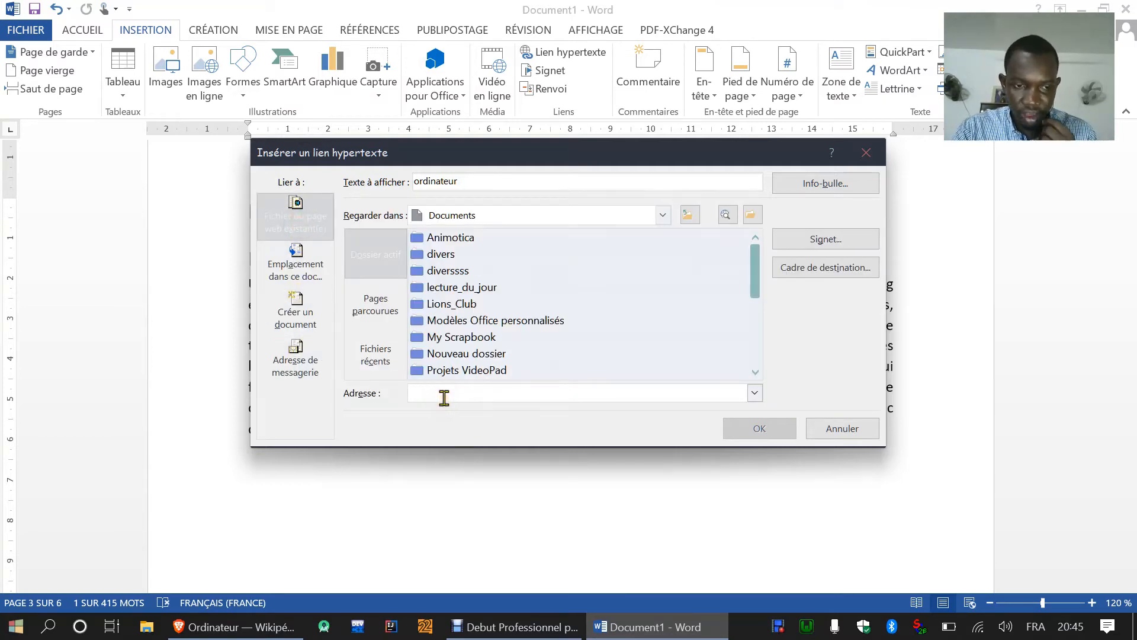
{"action": "key", "text": "ctrl+v"}
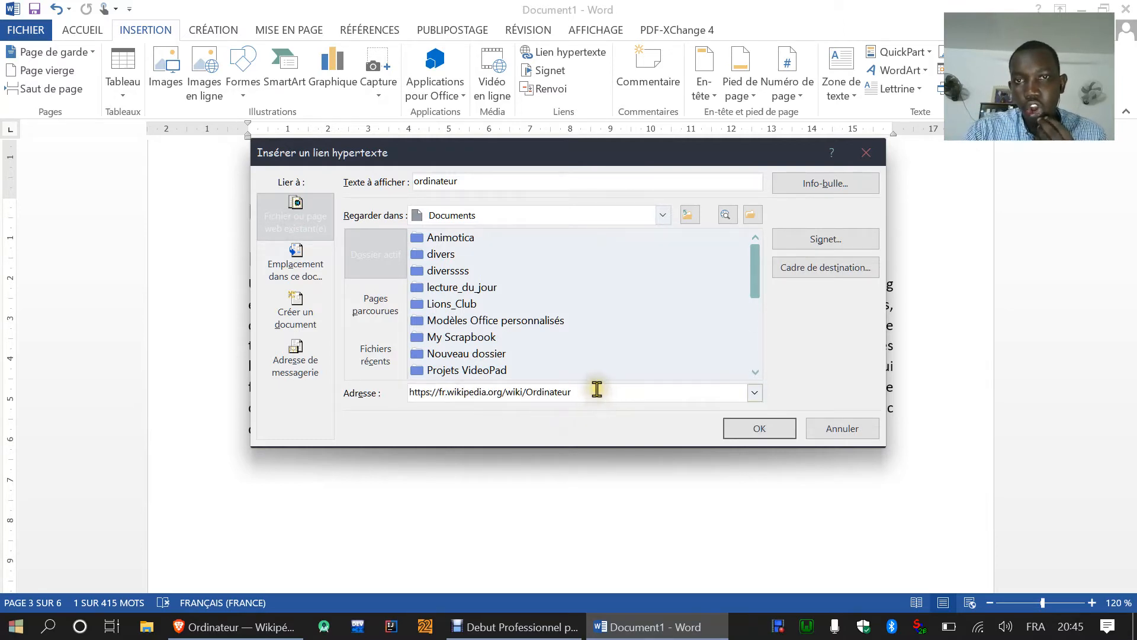
{"action": "left_click", "coordinate": [202, 629]}
{"action": "left_click", "coordinate": [201, 629]}
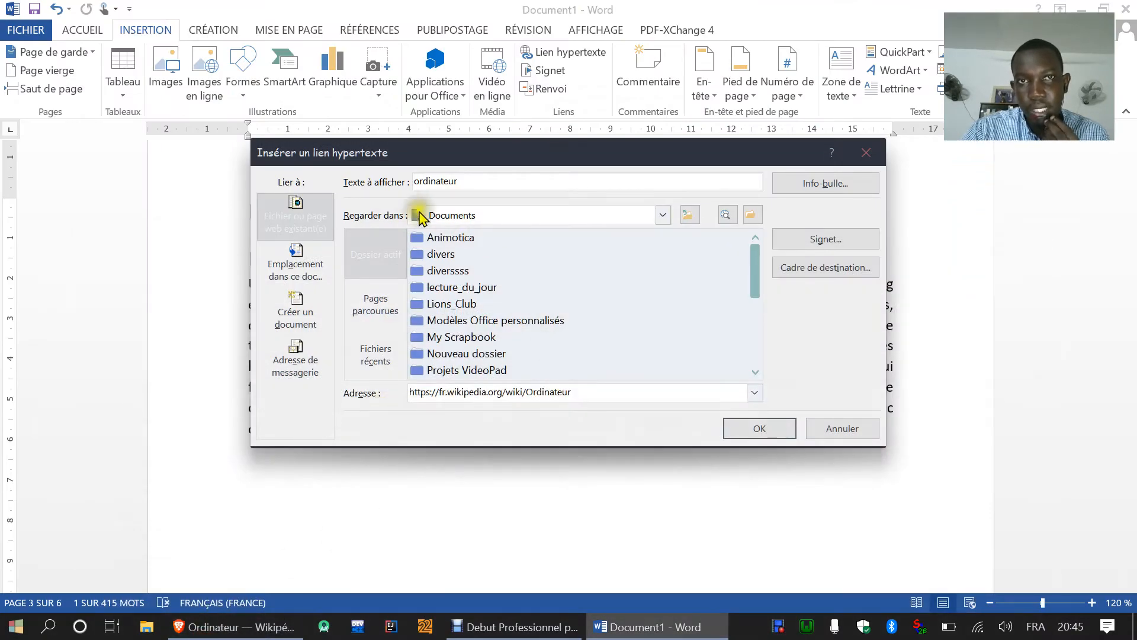
{"action": "left_click", "coordinate": [768, 431]}
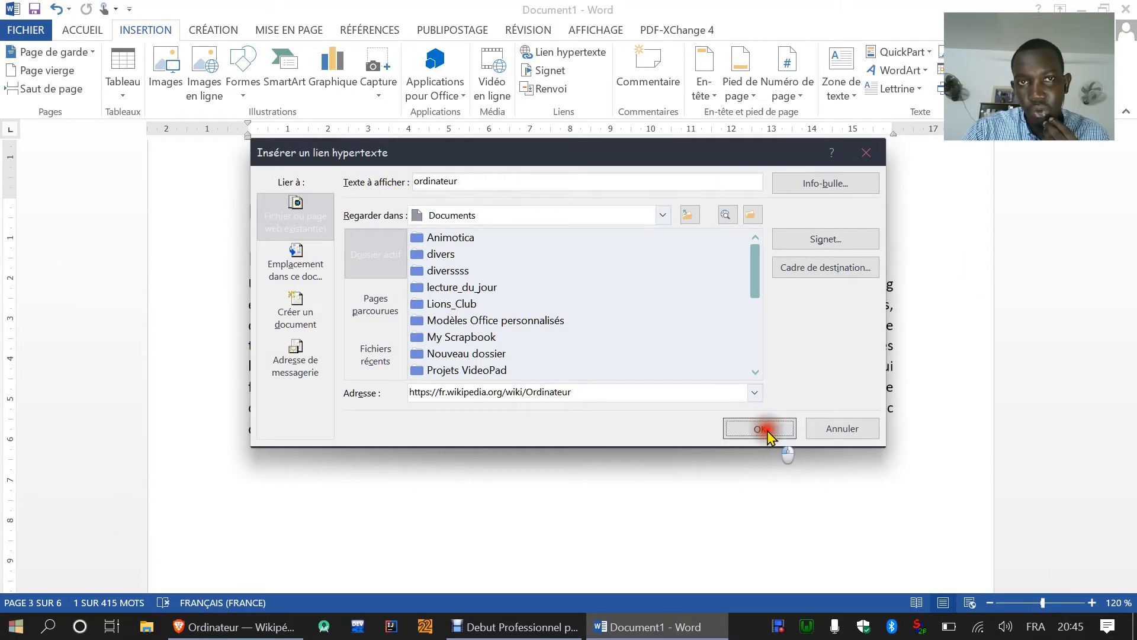
{"action": "left_click", "coordinate": [451, 455]}
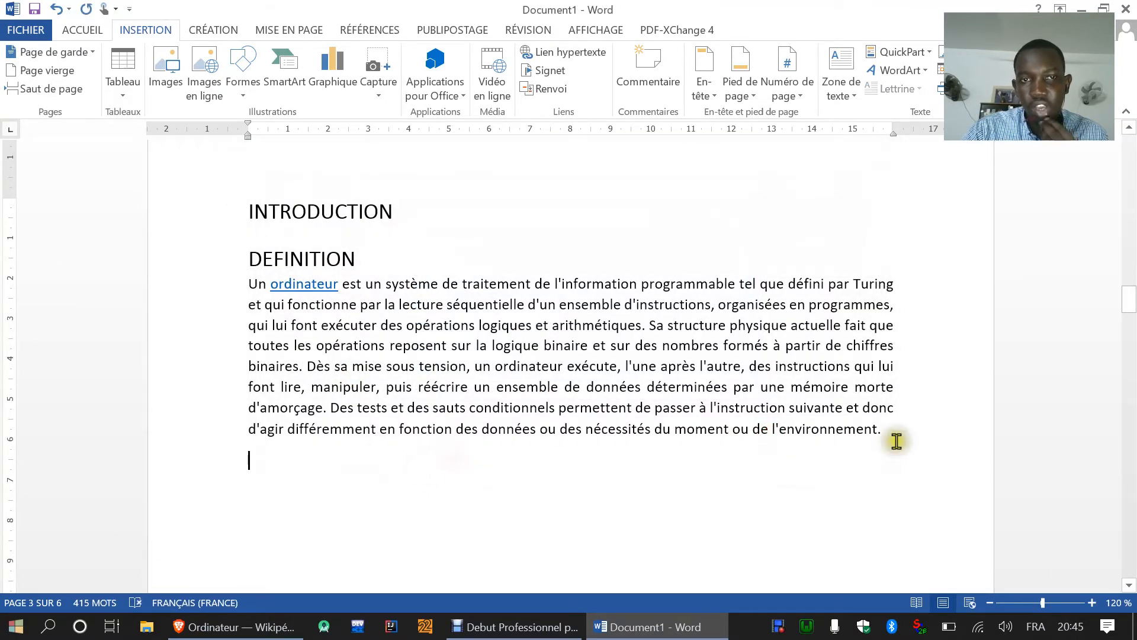
Look at the "système de traitement de l'information" link on the Wikipédia page, view its article in a new tab and leave the browser
{"action": "left_click", "coordinate": [318, 288]}
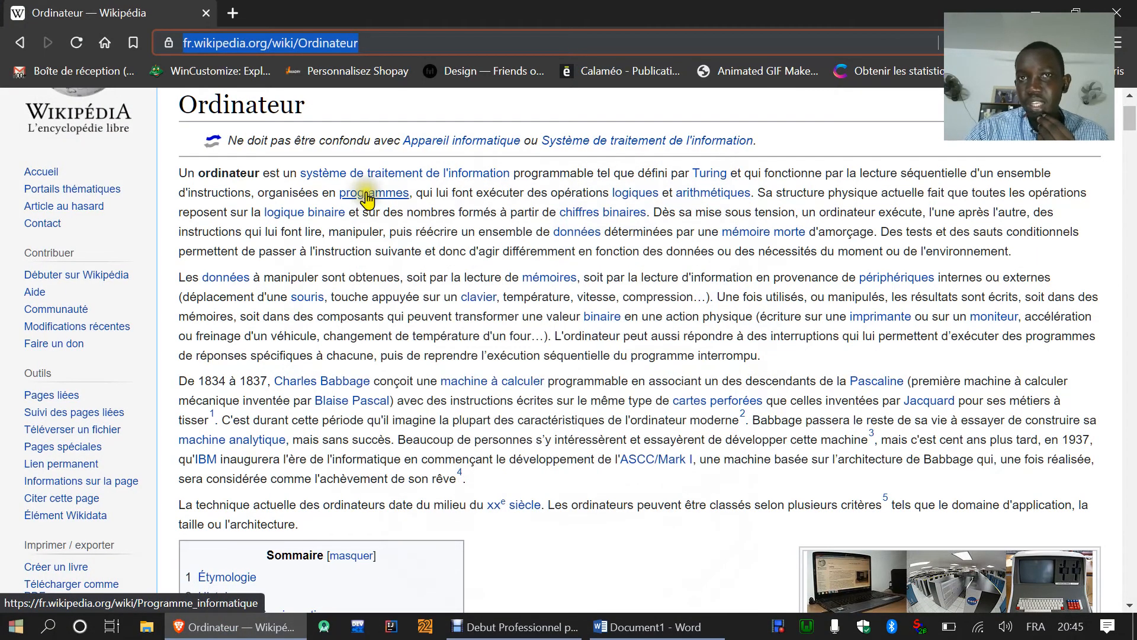
{"action": "mouse_move", "coordinate": [436, 171]}
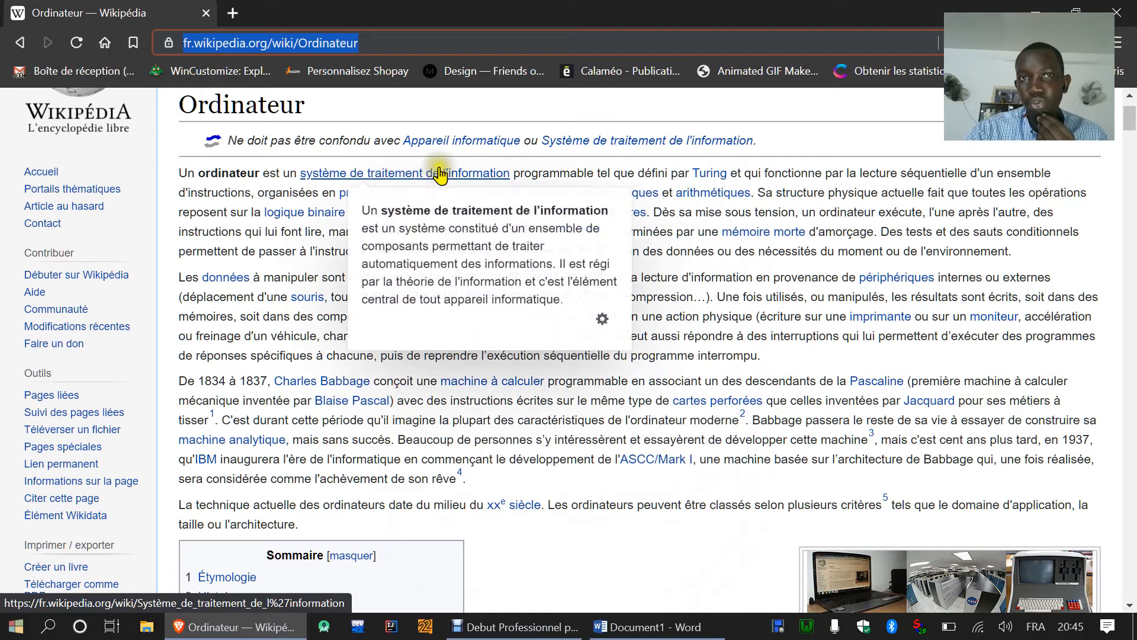
{"action": "right_click", "coordinate": [372, 175]}
{"action": "left_click", "coordinate": [408, 183]}
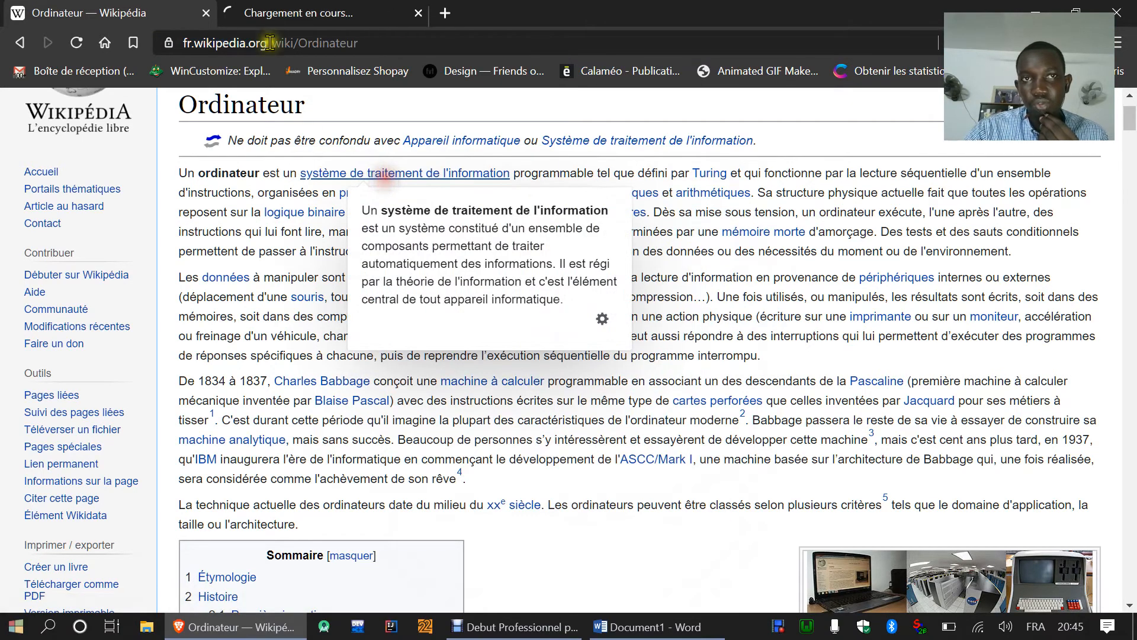
{"action": "left_click", "coordinate": [309, 17]}
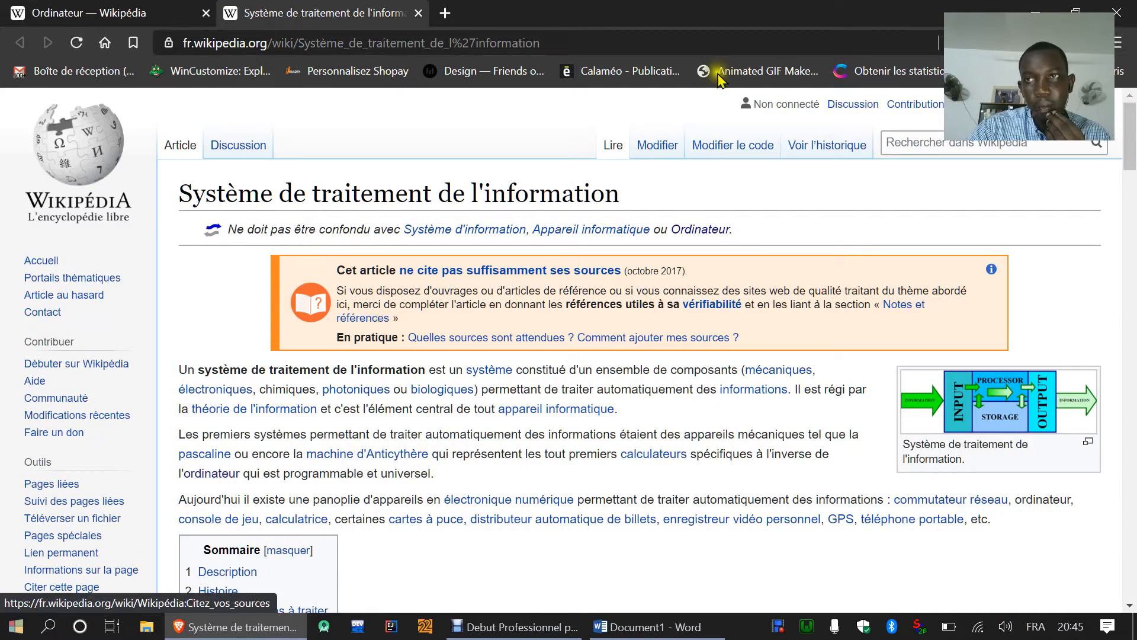
{"action": "left_click", "coordinate": [1129, 14]}
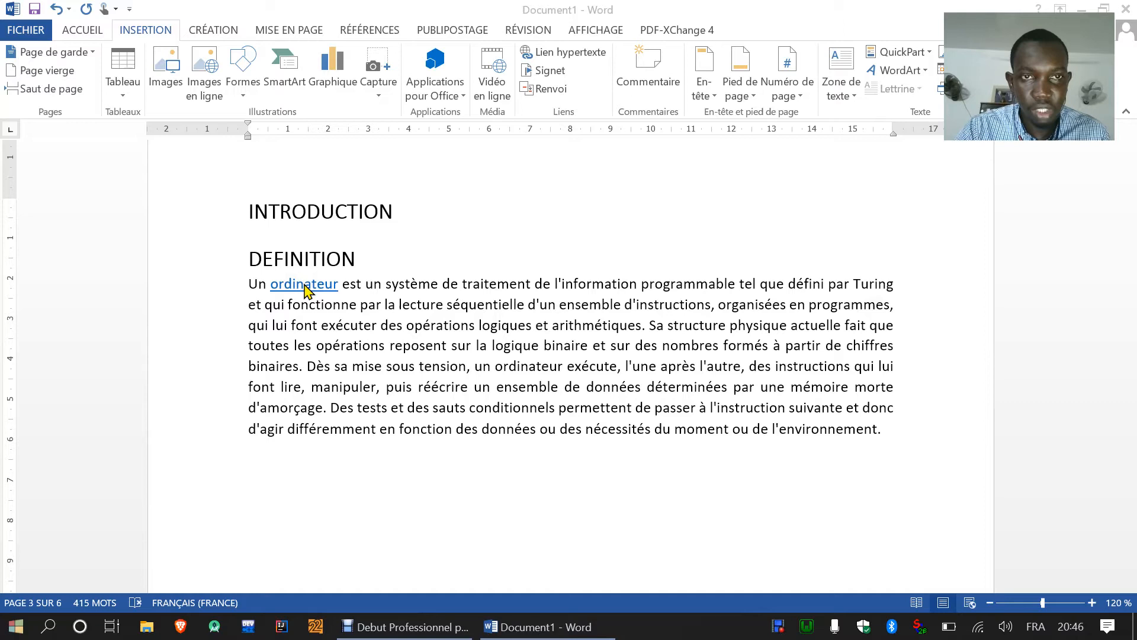
Follow the "ordinateur" hyperlink from the document, skim the Wikipédia article it targets and return to Word
{"action": "mouse_move", "coordinate": [303, 280]}
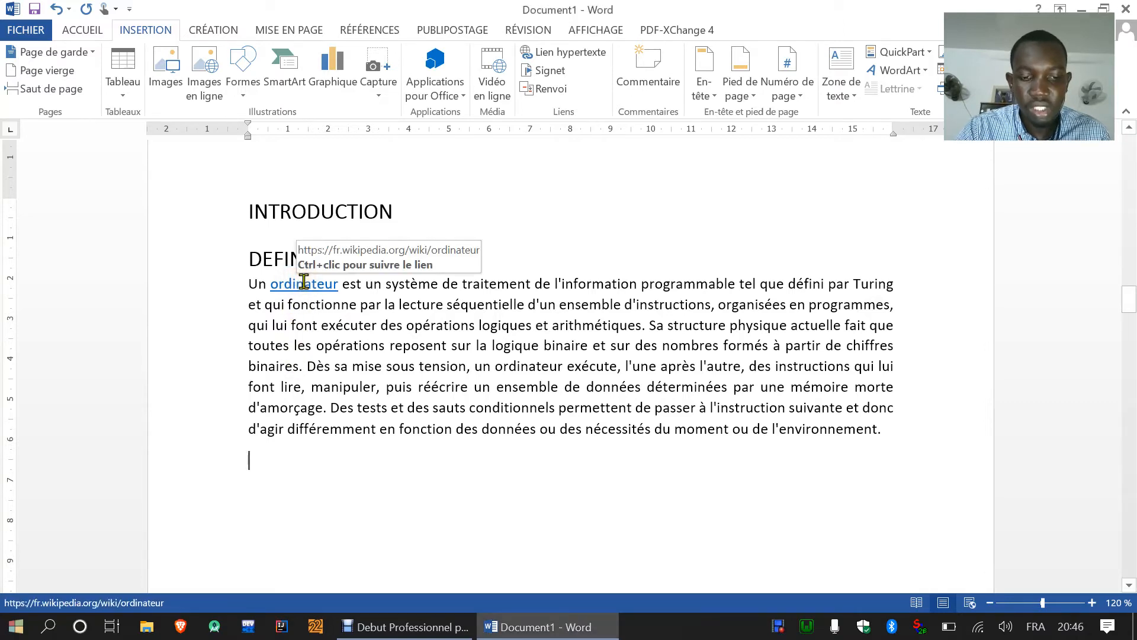
{"action": "left_click", "coordinate": [304, 281], "text": "ctrl"}
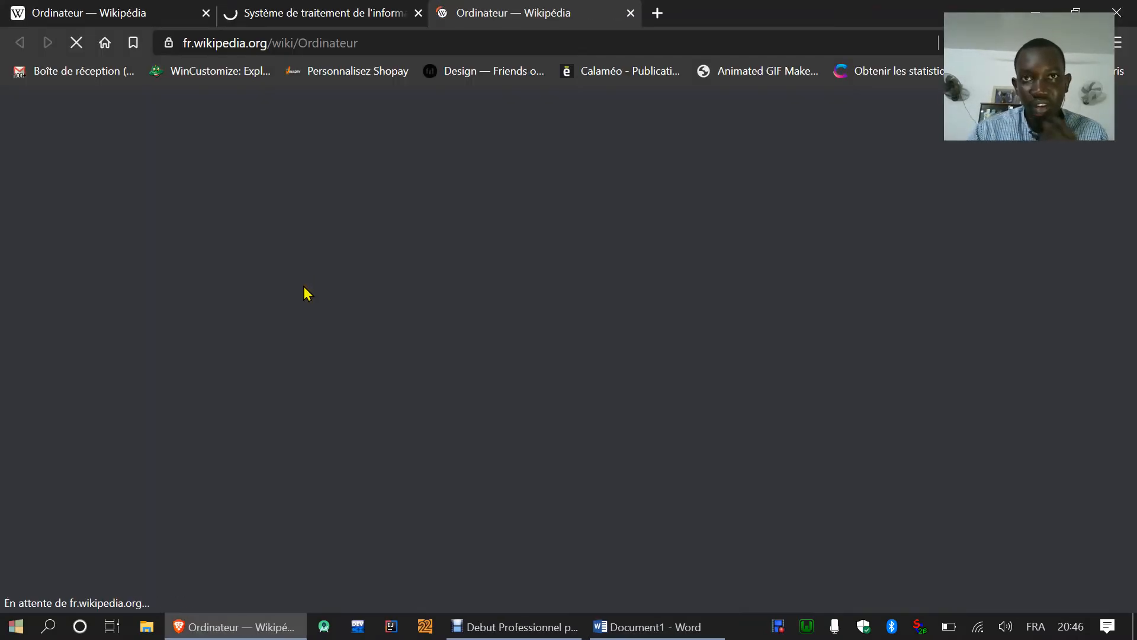
{"action": "scroll", "coordinate": [638, 267], "scroll_direction": "down", "scroll_amount": 6}
{"action": "scroll", "coordinate": [638, 266], "scroll_direction": "down", "scroll_amount": 15}
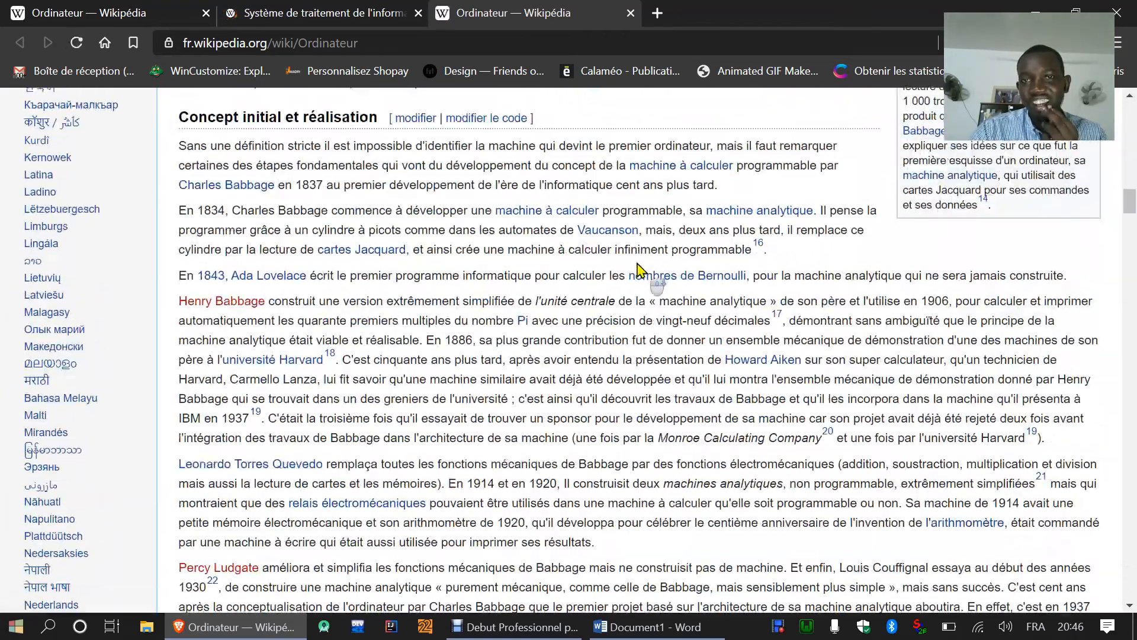
{"action": "scroll", "coordinate": [640, 270], "scroll_direction": "up", "scroll_amount": 15}
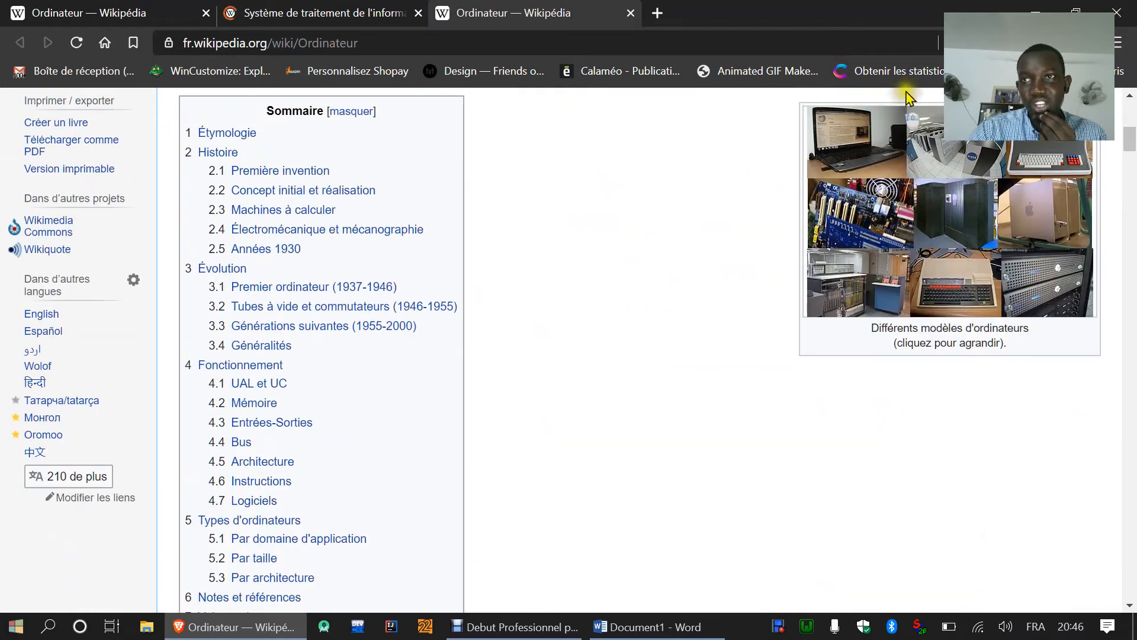
{"action": "left_click", "coordinate": [1046, 9]}
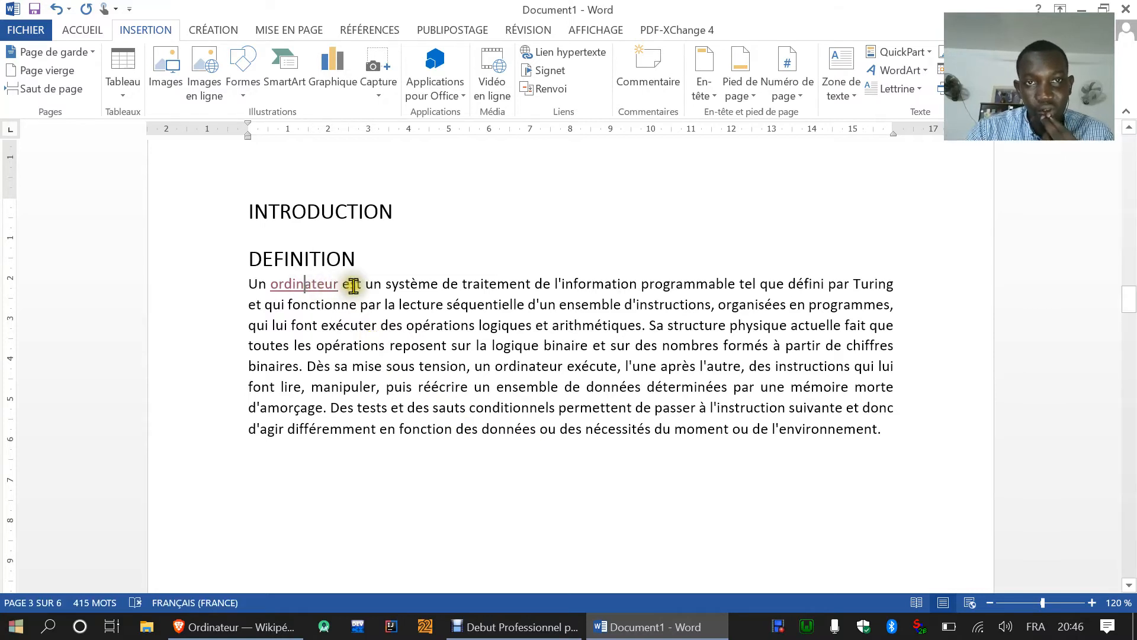
Remove the hyperlink from the word "ordinateur" in the DEFINITION paragraph
{"action": "left_click_drag", "start_coordinate": [302, 285], "coordinate": [275, 286]}
{"action": "right_click", "coordinate": [276, 286]}
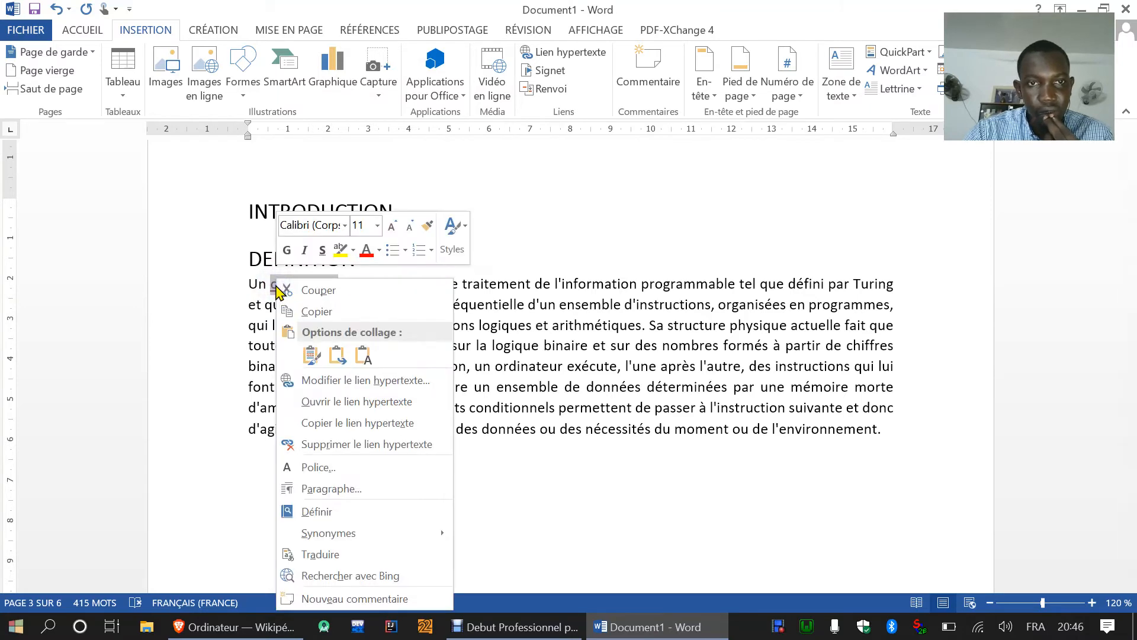
{"action": "left_click", "coordinate": [350, 453]}
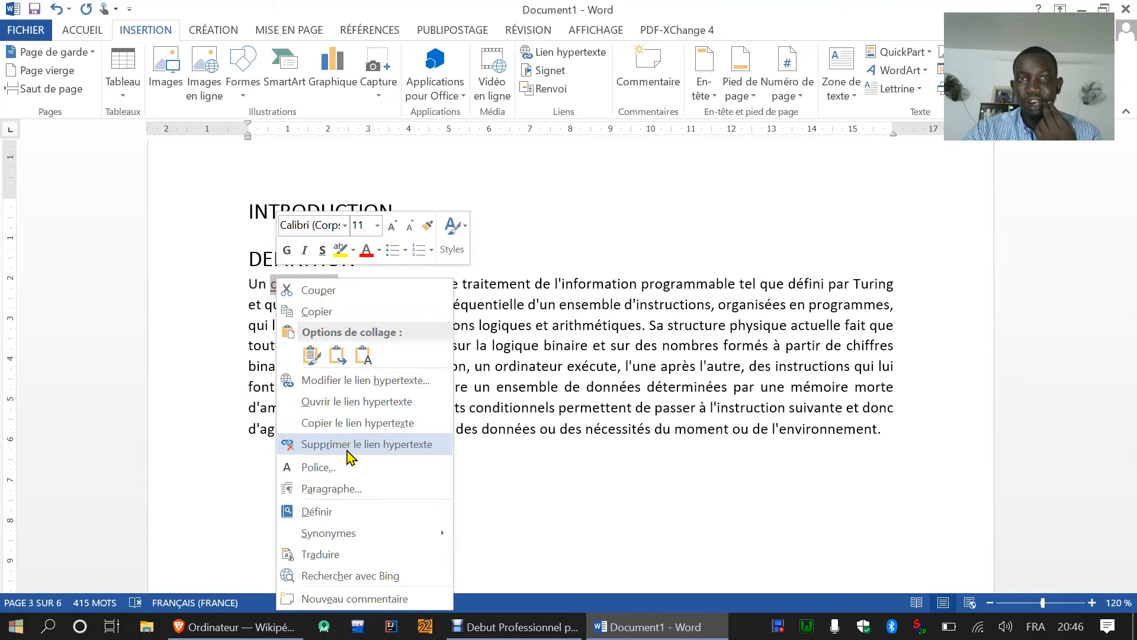
{"action": "left_click", "coordinate": [347, 447]}
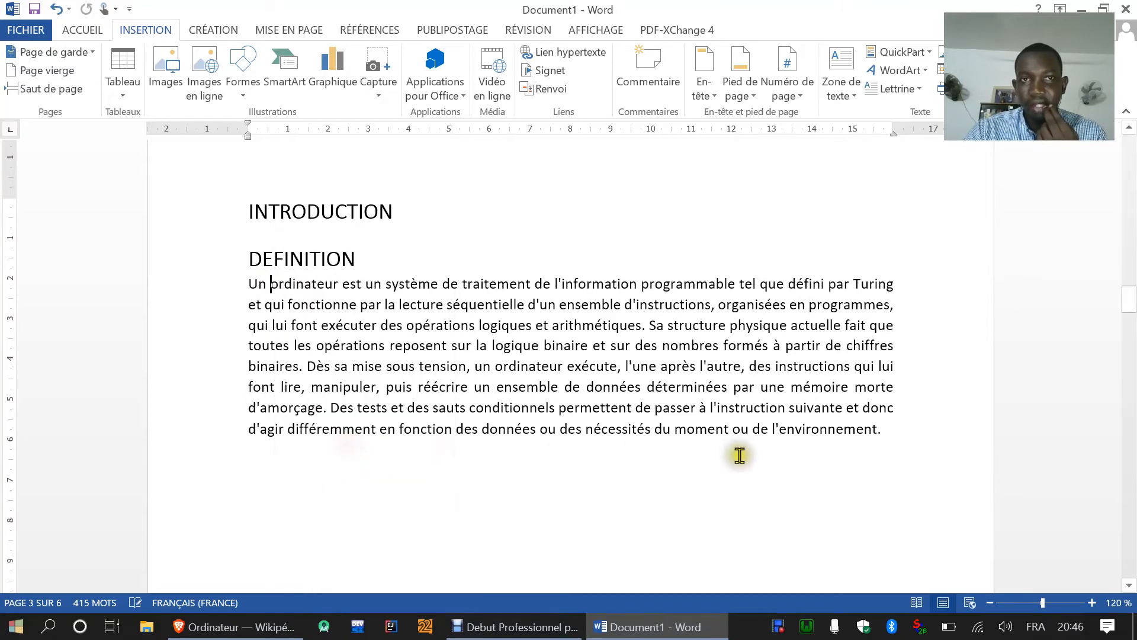
{"action": "triple_click", "coordinate": [296, 284]}
{"action": "double_click", "coordinate": [297, 284]}
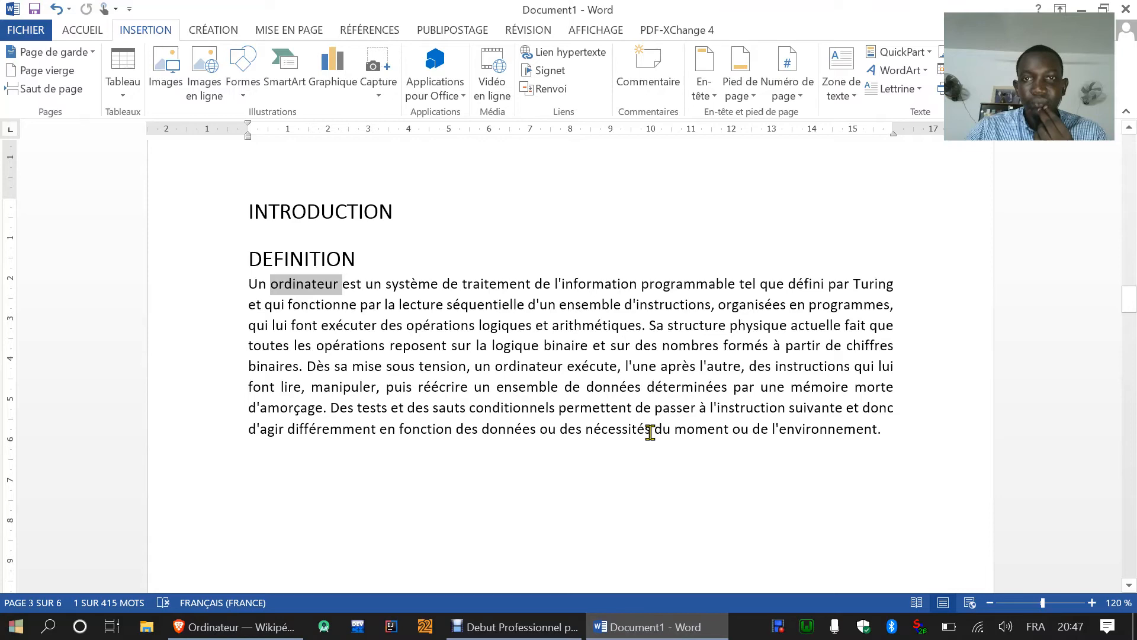
Lay out the paragraph under the PRÉSENTATION heading in two columns
{"action": "scroll", "coordinate": [426, 385], "scroll_direction": "down", "scroll_amount": 10}
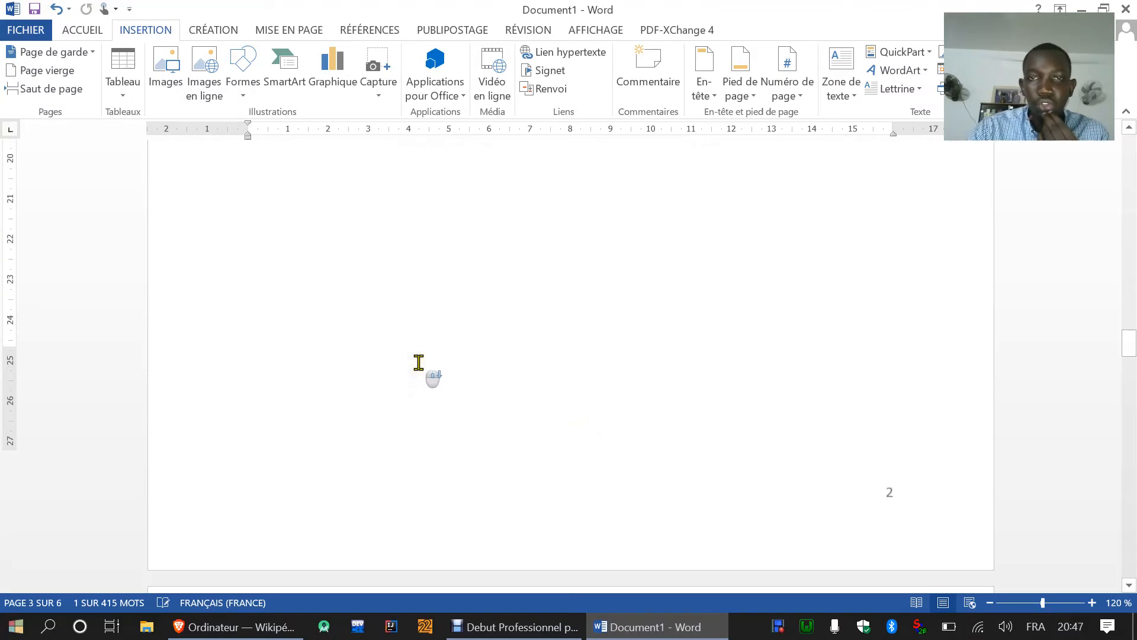
{"action": "scroll", "coordinate": [419, 362], "scroll_direction": "down", "scroll_amount": 10}
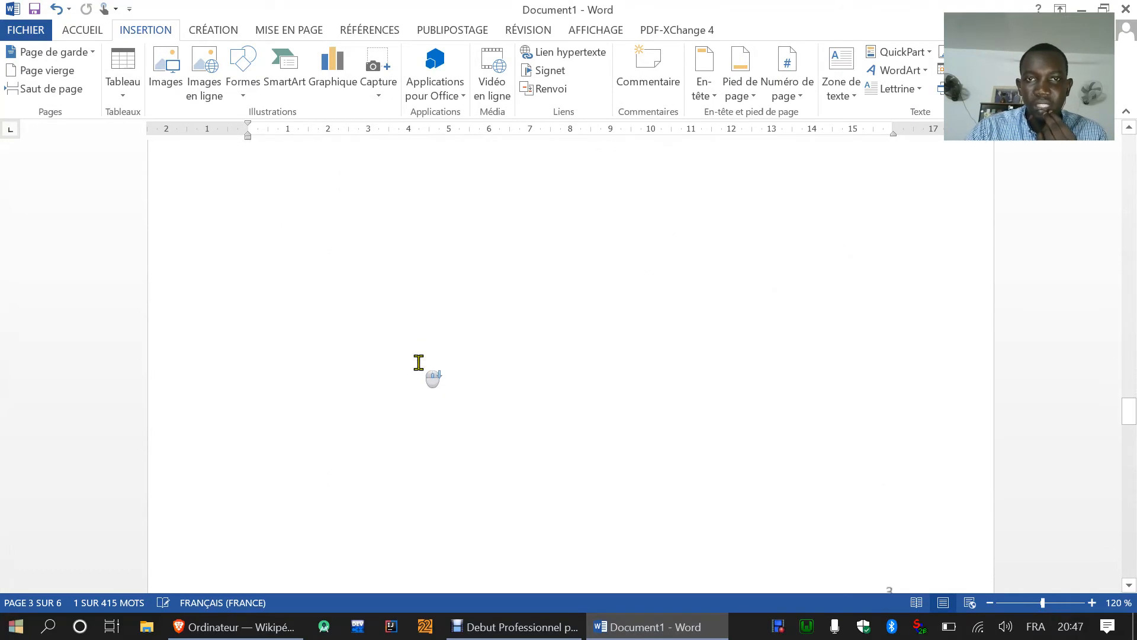
{"action": "scroll", "coordinate": [419, 362], "scroll_direction": "down", "scroll_amount": 5}
{"action": "scroll", "coordinate": [418, 363], "scroll_direction": "up", "scroll_amount": 10}
{"action": "left_click_drag", "start_coordinate": [251, 256], "coordinate": [854, 404]}
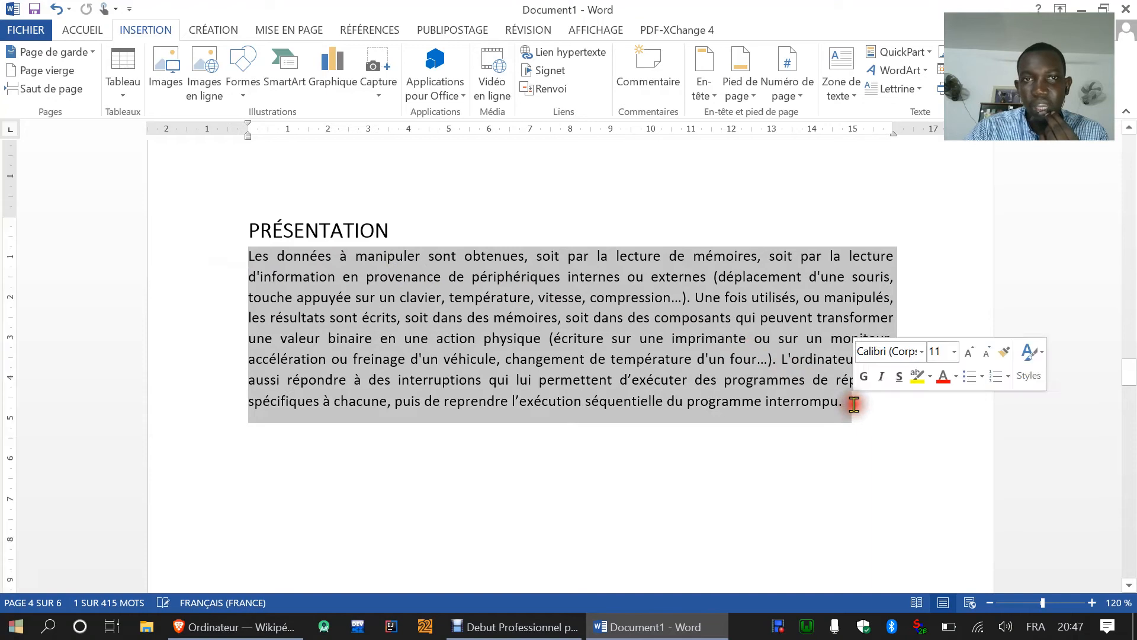
{"action": "left_click", "coordinate": [284, 31]}
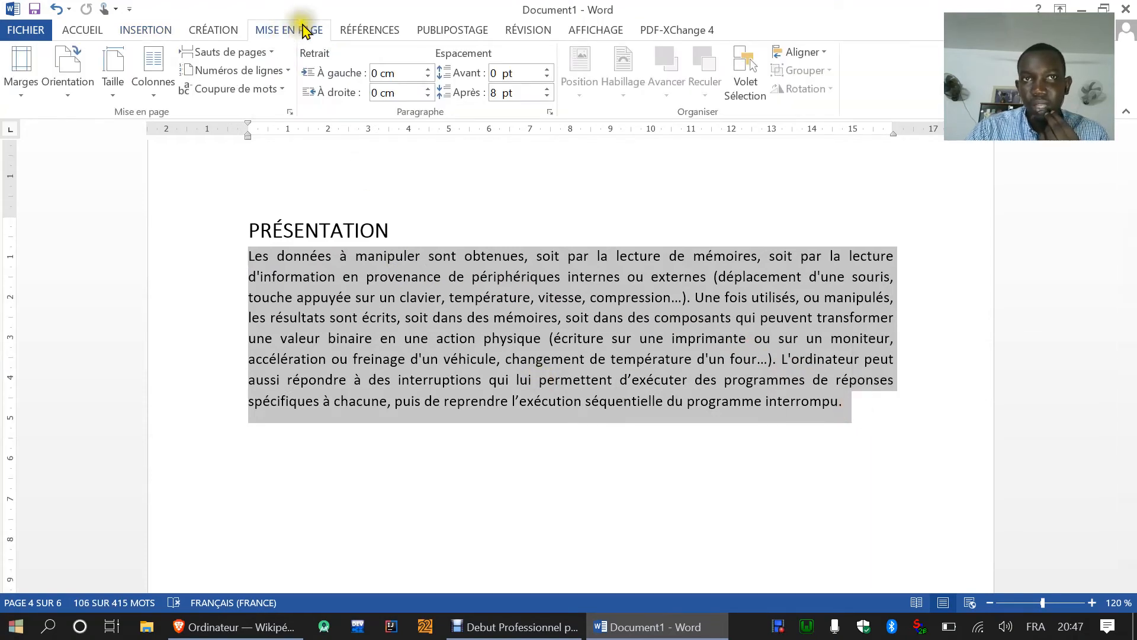
{"action": "left_click", "coordinate": [152, 100]}
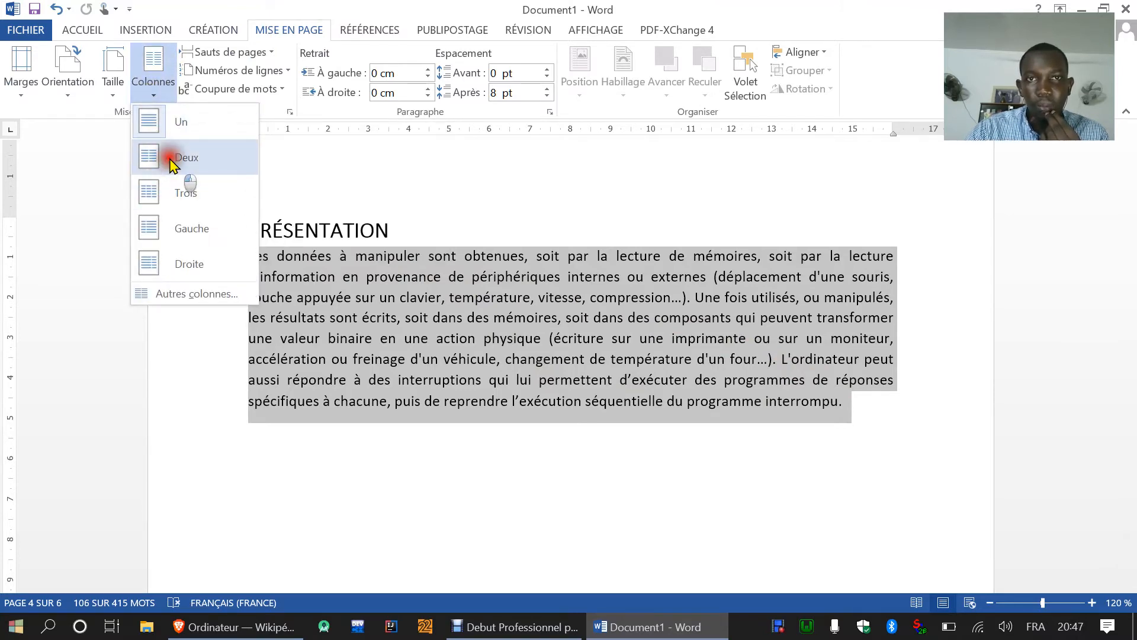
{"action": "left_click", "coordinate": [171, 161]}
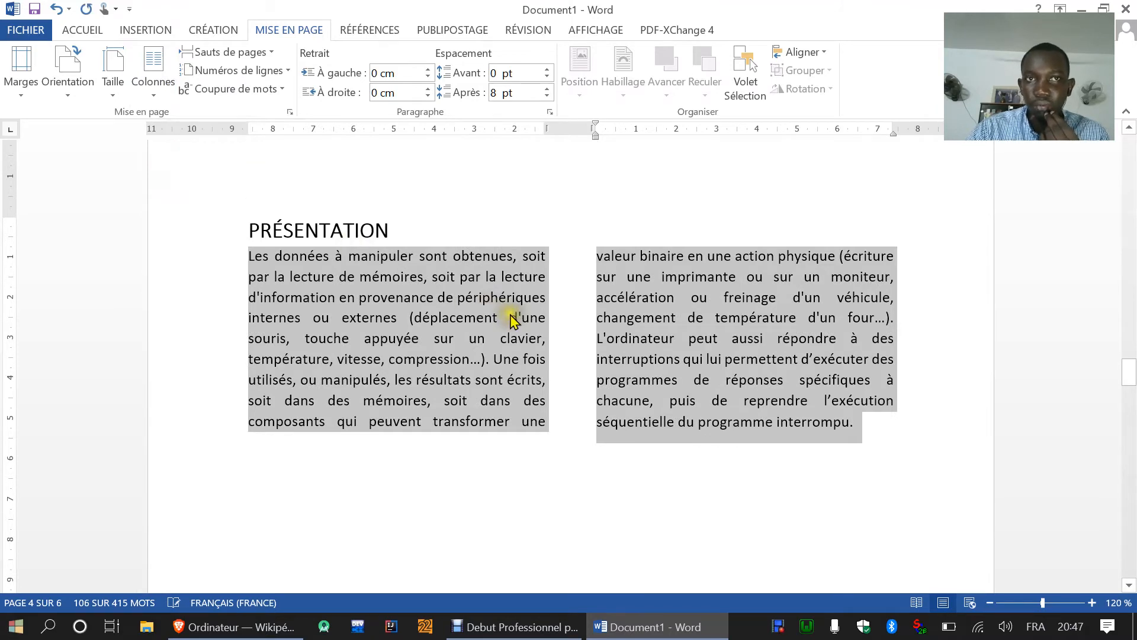
Try three-column and two-column layouts on the PRÉSENTATION paragraph and return it to a single column
{"action": "left_click", "coordinate": [152, 83]}
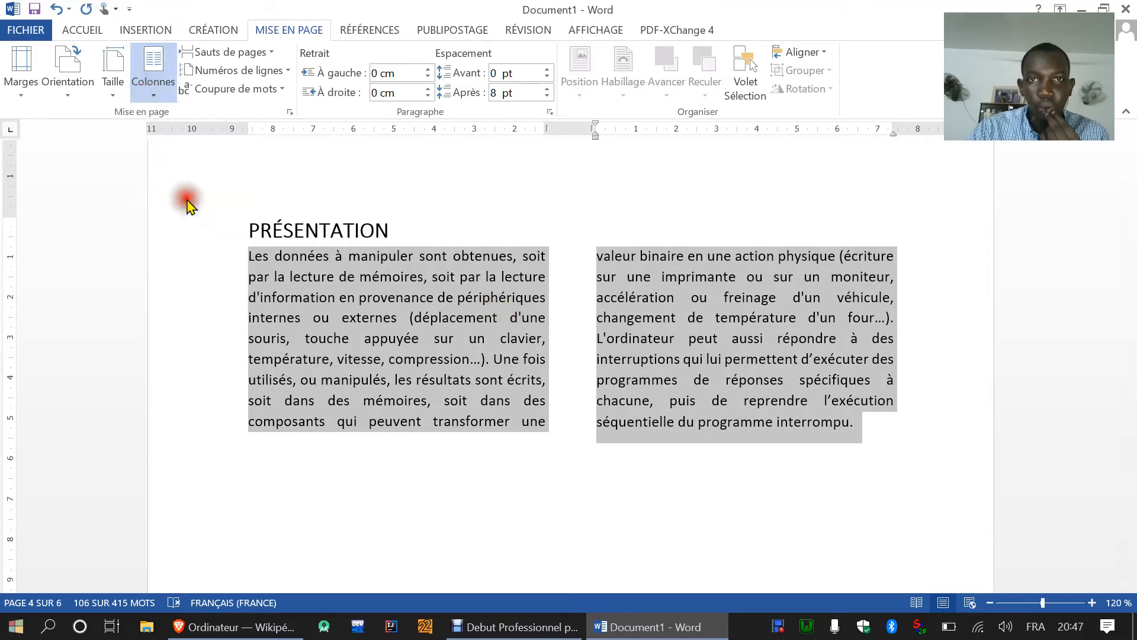
{"action": "left_click", "coordinate": [187, 195]}
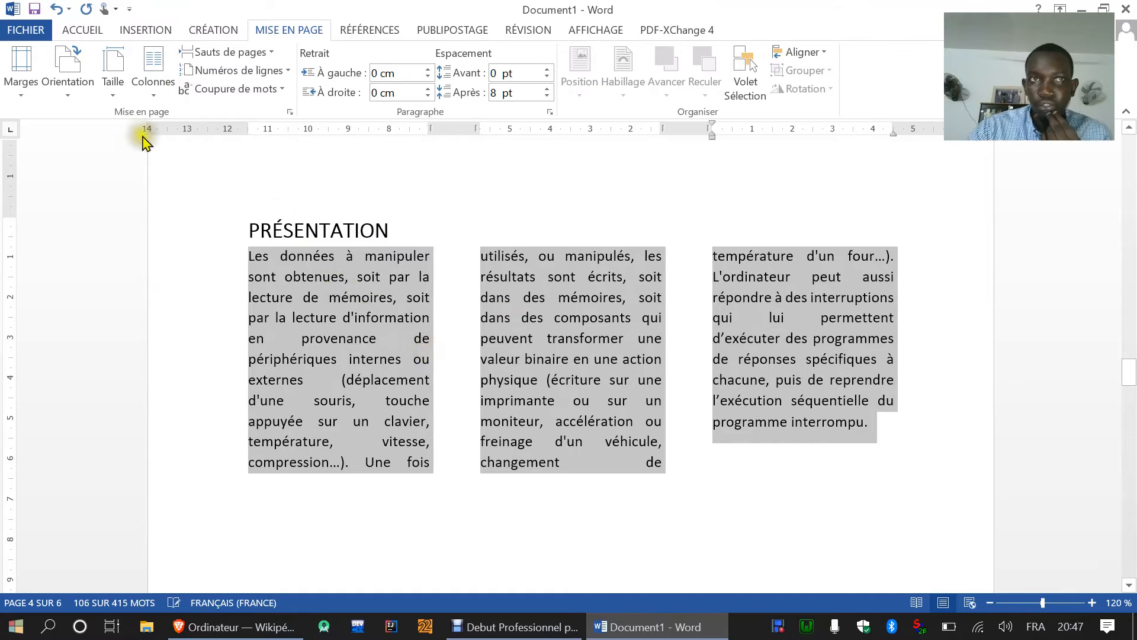
{"action": "left_click", "coordinate": [153, 89]}
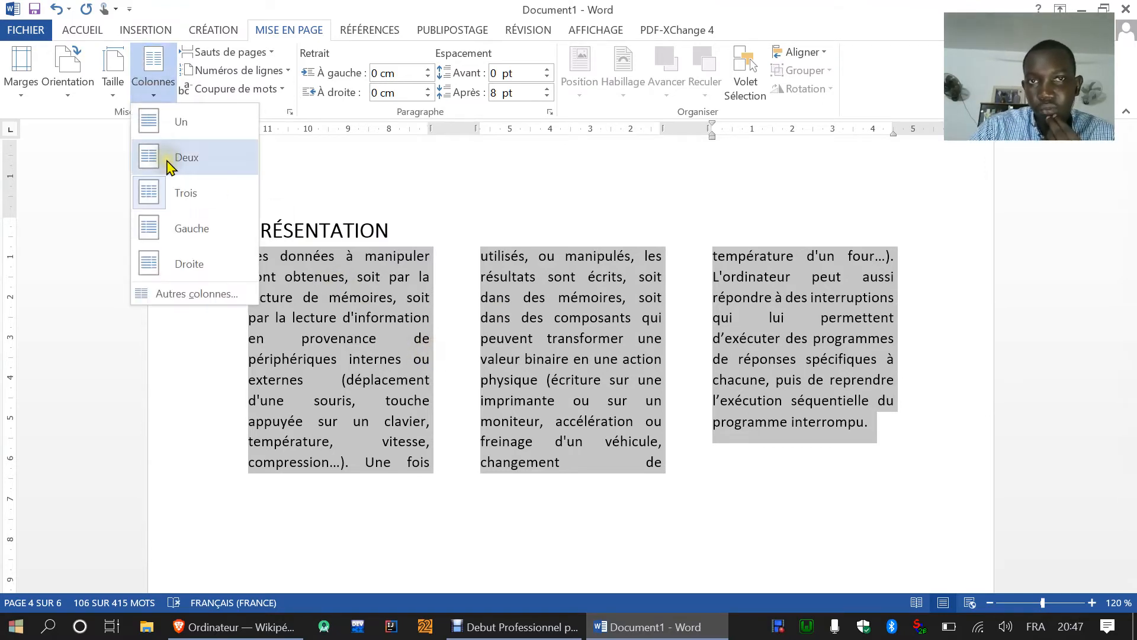
{"action": "left_click", "coordinate": [168, 166]}
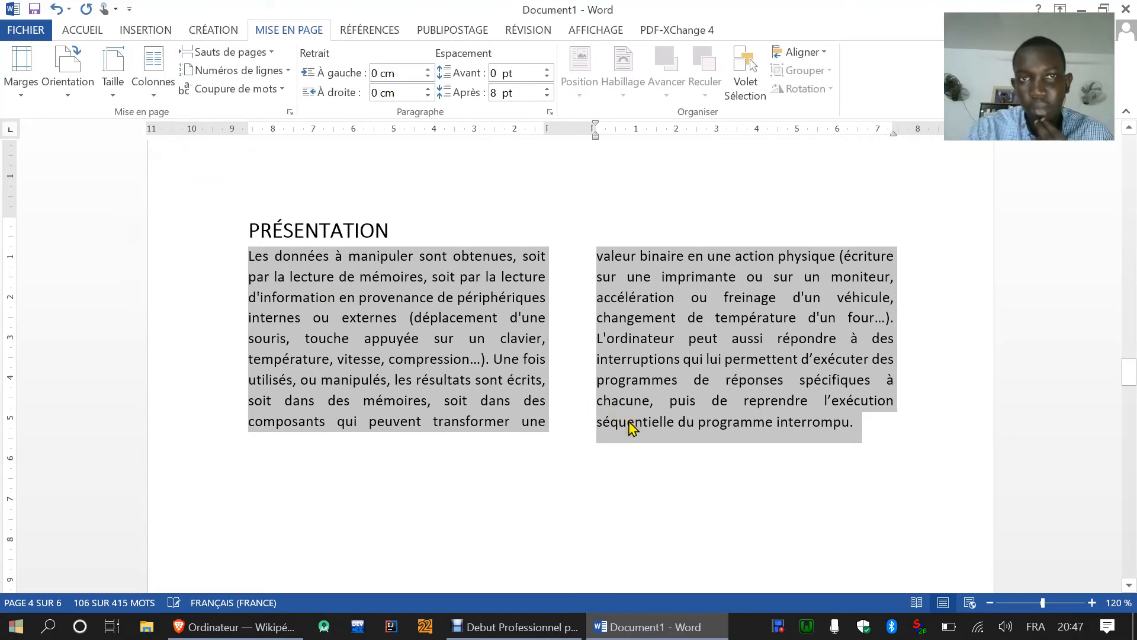
{"action": "left_click", "coordinate": [154, 86]}
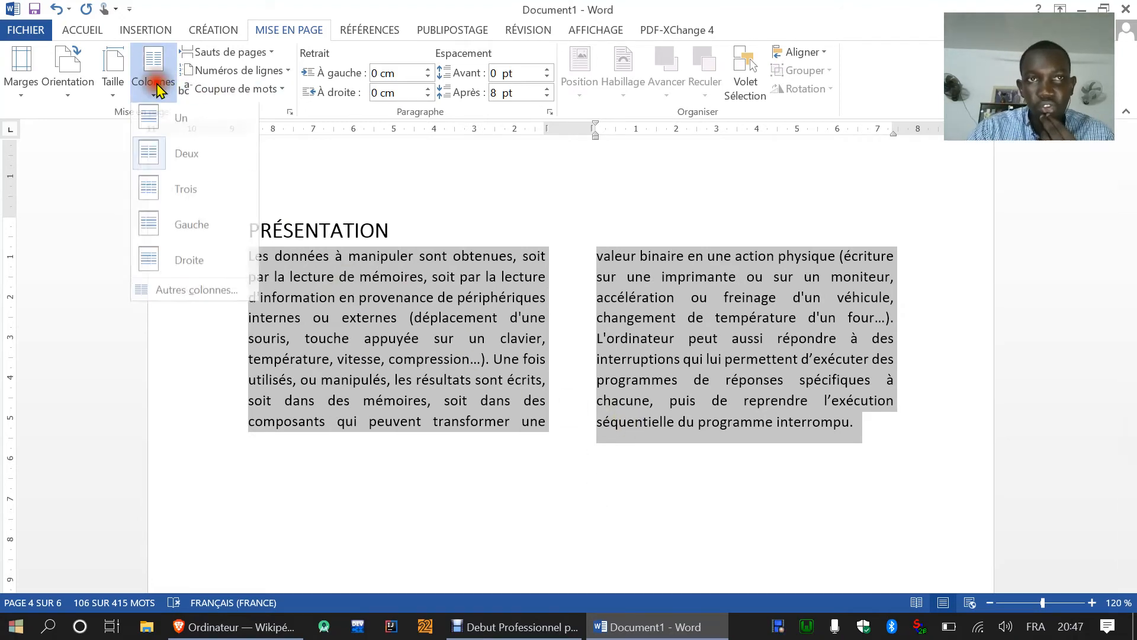
{"action": "left_click", "coordinate": [172, 125]}
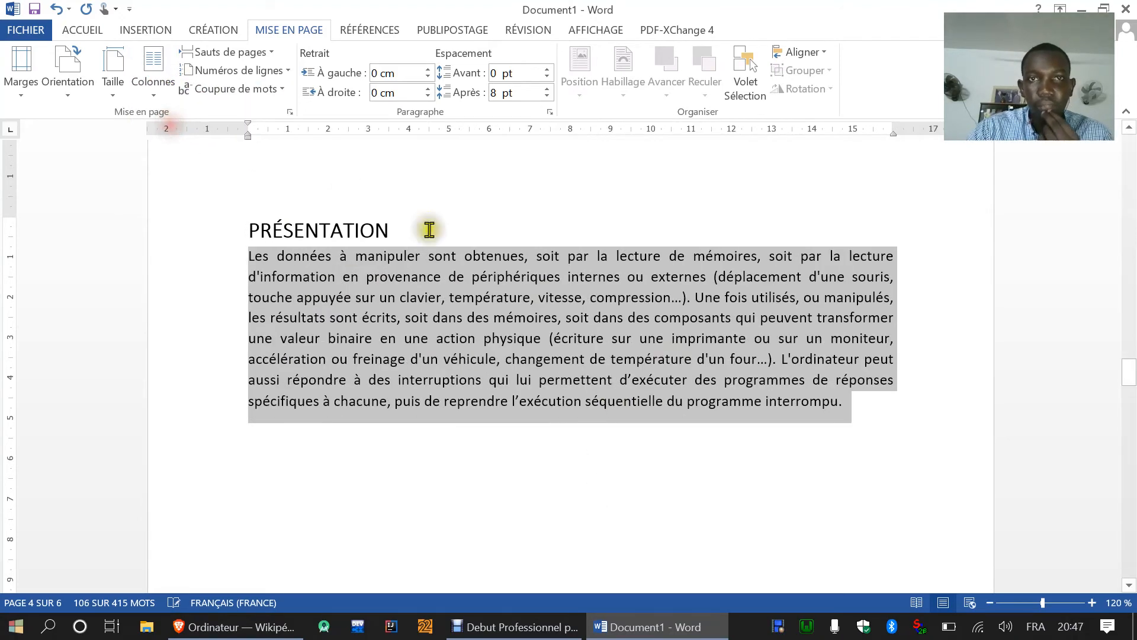
Reselect the whole PRÉSENTATION paragraph, split it into two columns again and restore the one-column layout
{"action": "left_click", "coordinate": [862, 408]}
{"action": "left_click_drag", "start_coordinate": [820, 403], "coordinate": [240, 253]}
{"action": "left_click", "coordinate": [153, 86]}
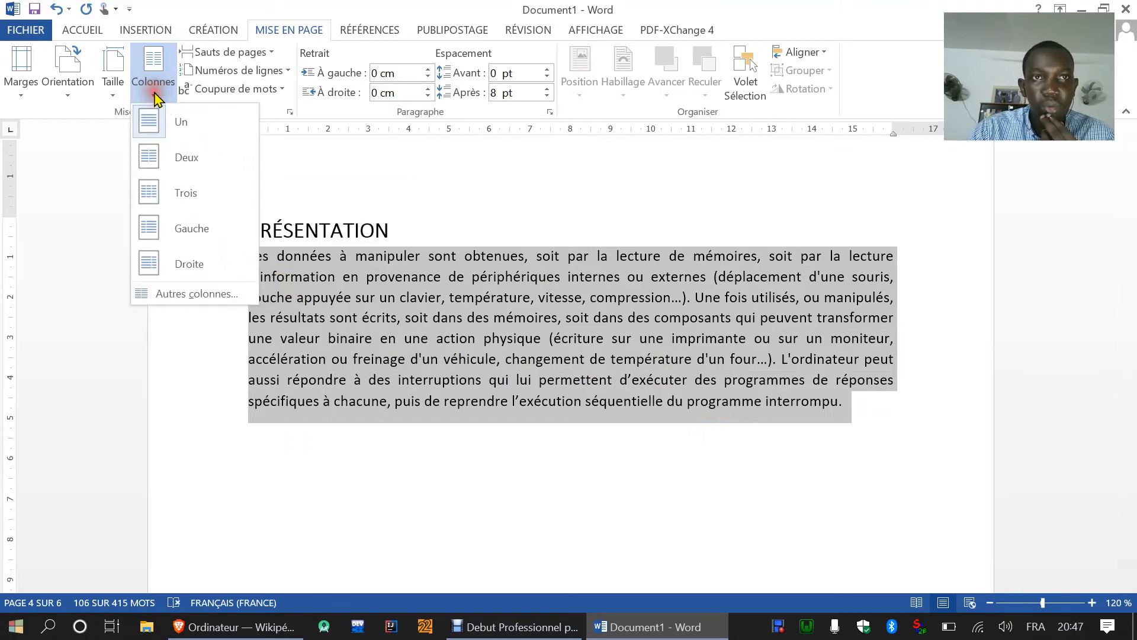
{"action": "left_click", "coordinate": [177, 157]}
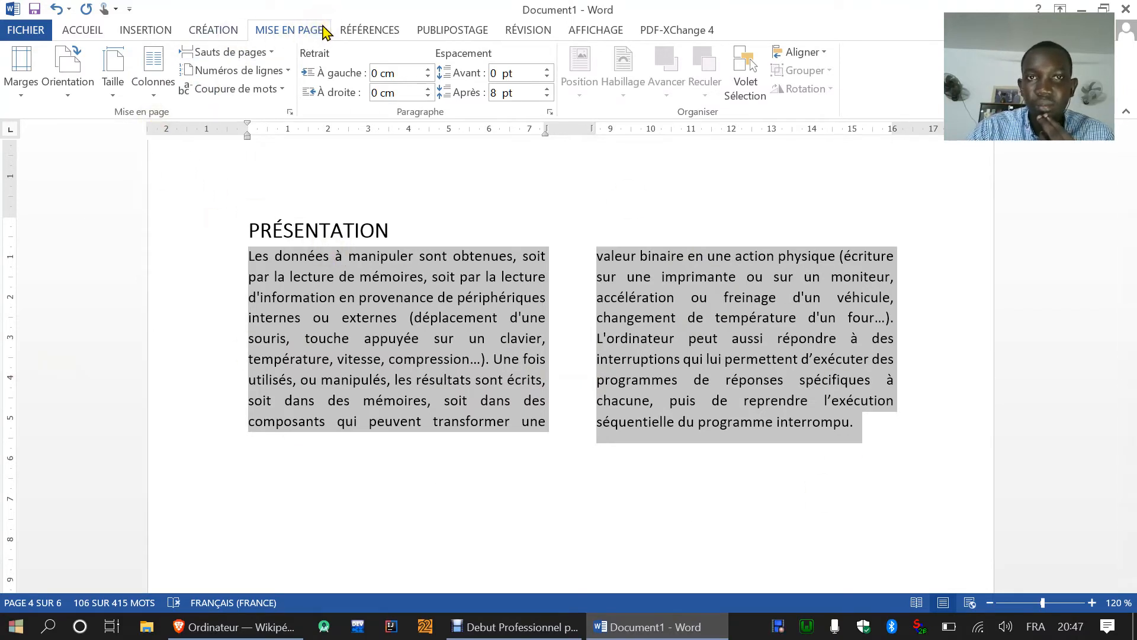
{"action": "left_click", "coordinate": [152, 89]}
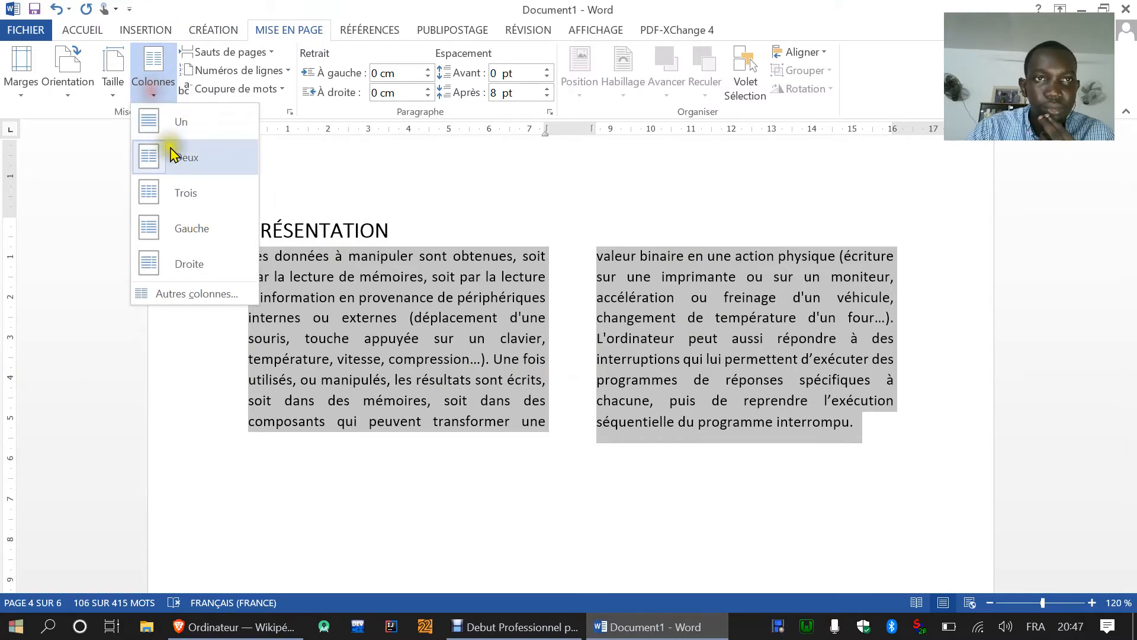
{"action": "left_click", "coordinate": [173, 126]}
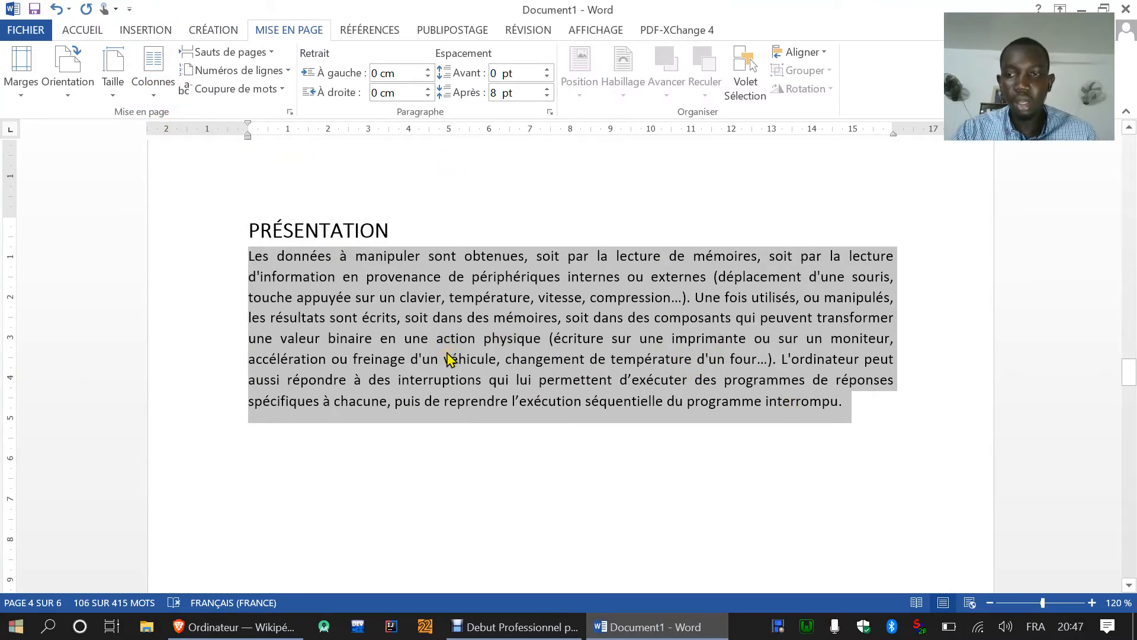
Review the document from the cover page through the table of contents and page numbers to the DEFINITION section
{"action": "scroll", "coordinate": [610, 350], "scroll_direction": "up", "scroll_amount": 10}
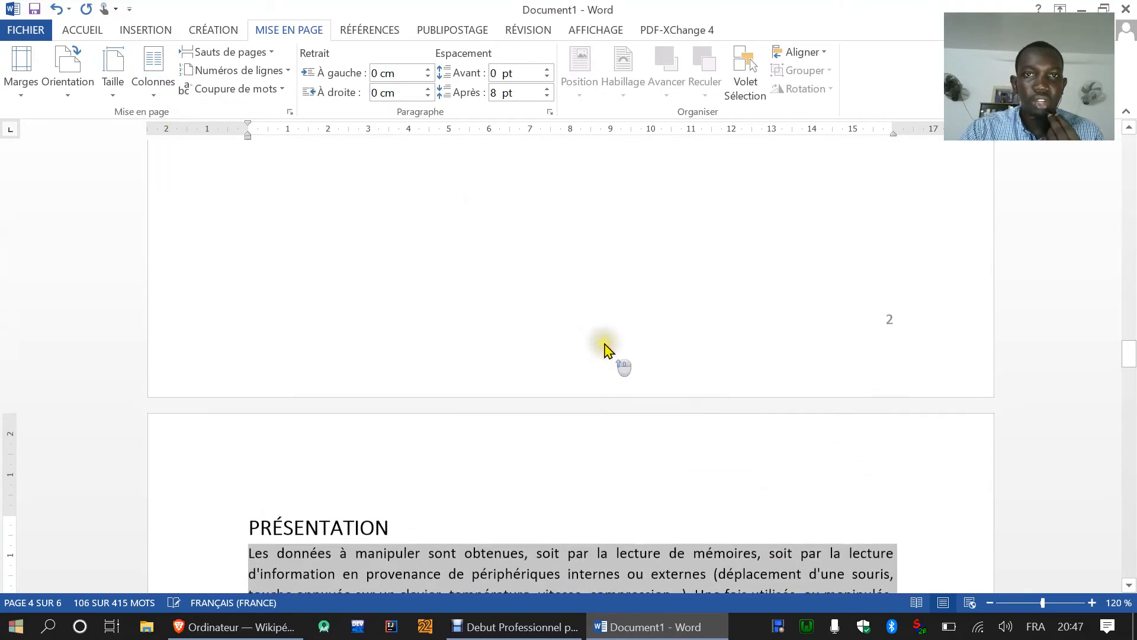
{"action": "scroll", "coordinate": [625, 341], "scroll_direction": "up", "scroll_amount": 15}
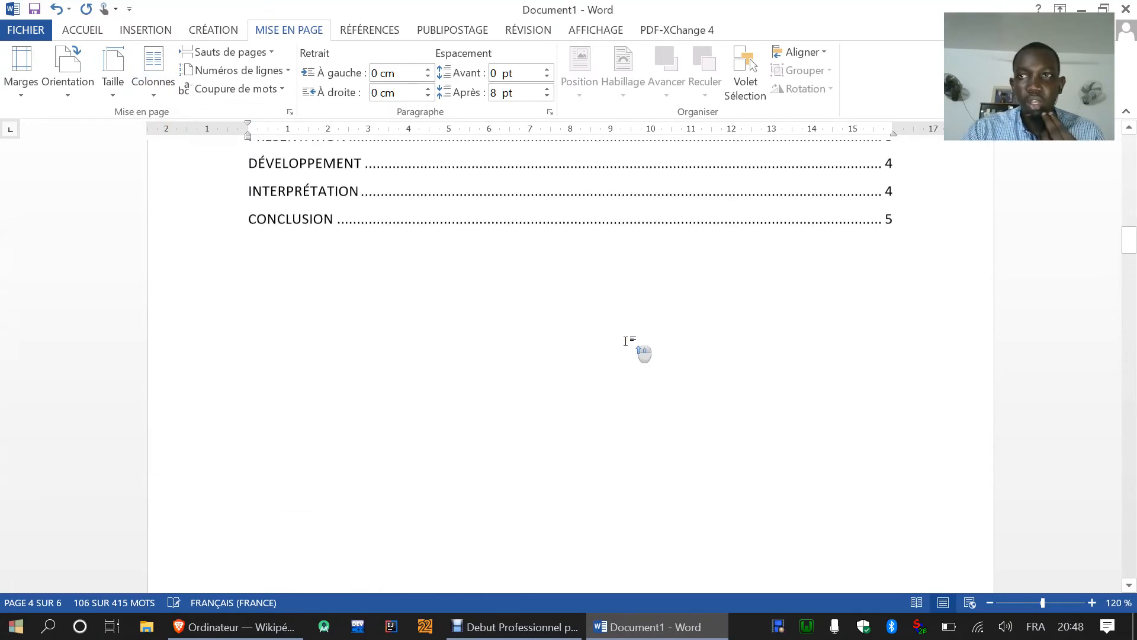
{"action": "scroll", "coordinate": [625, 341], "scroll_direction": "up", "scroll_amount": 6}
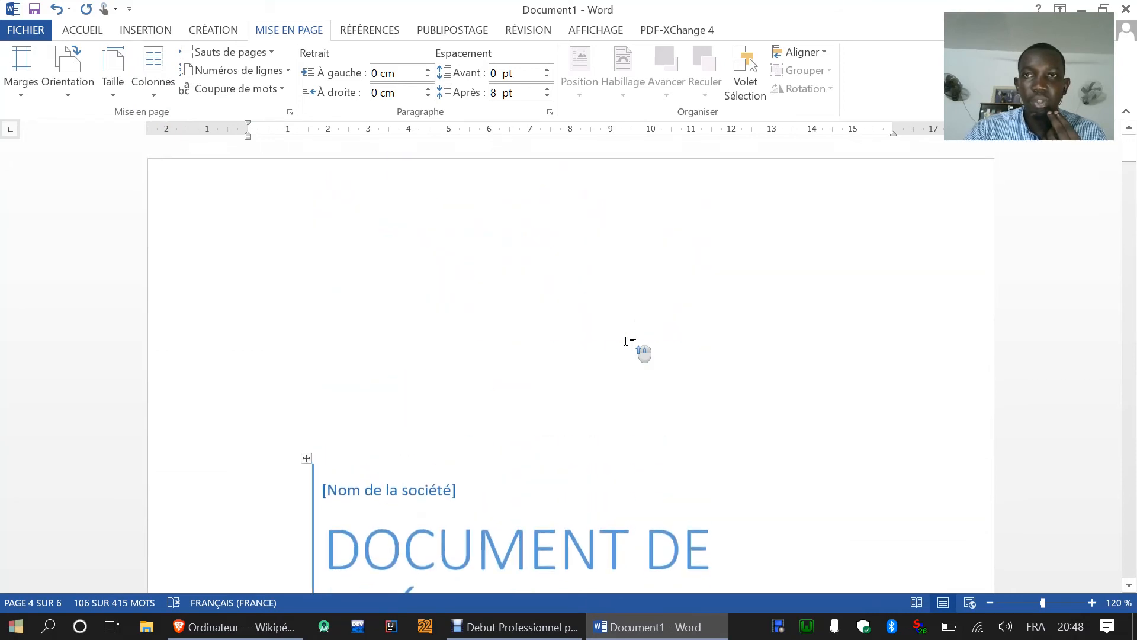
{"action": "scroll", "coordinate": [626, 342], "scroll_direction": "down", "scroll_amount": 15}
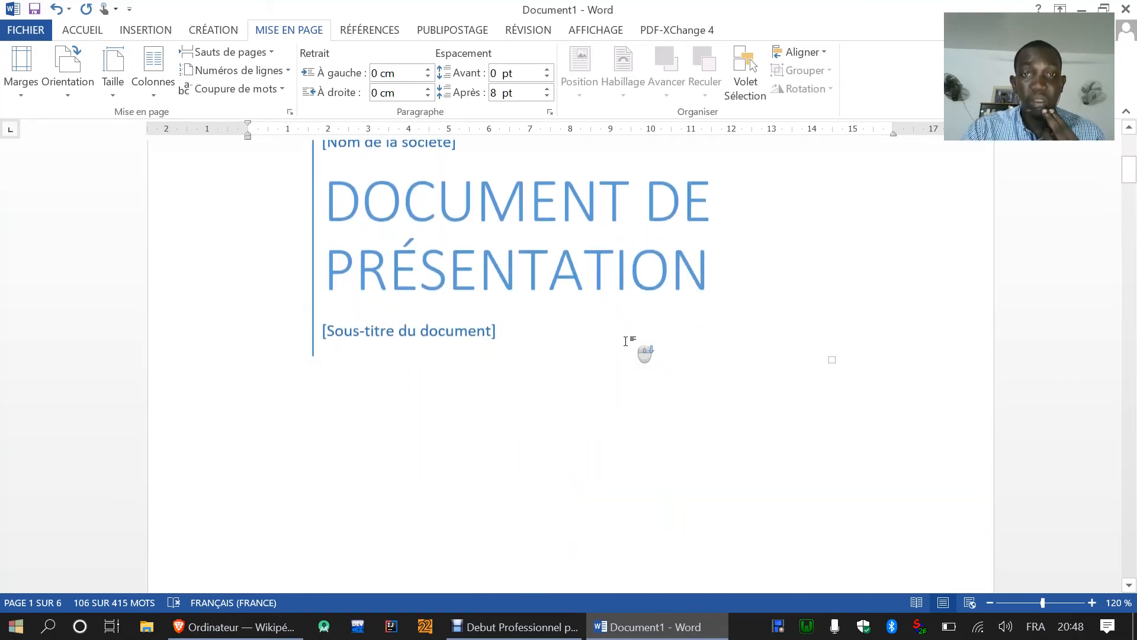
{"action": "scroll", "coordinate": [625, 342], "scroll_direction": "down", "scroll_amount": 8}
{"action": "scroll", "coordinate": [626, 342], "scroll_direction": "down", "scroll_amount": 12}
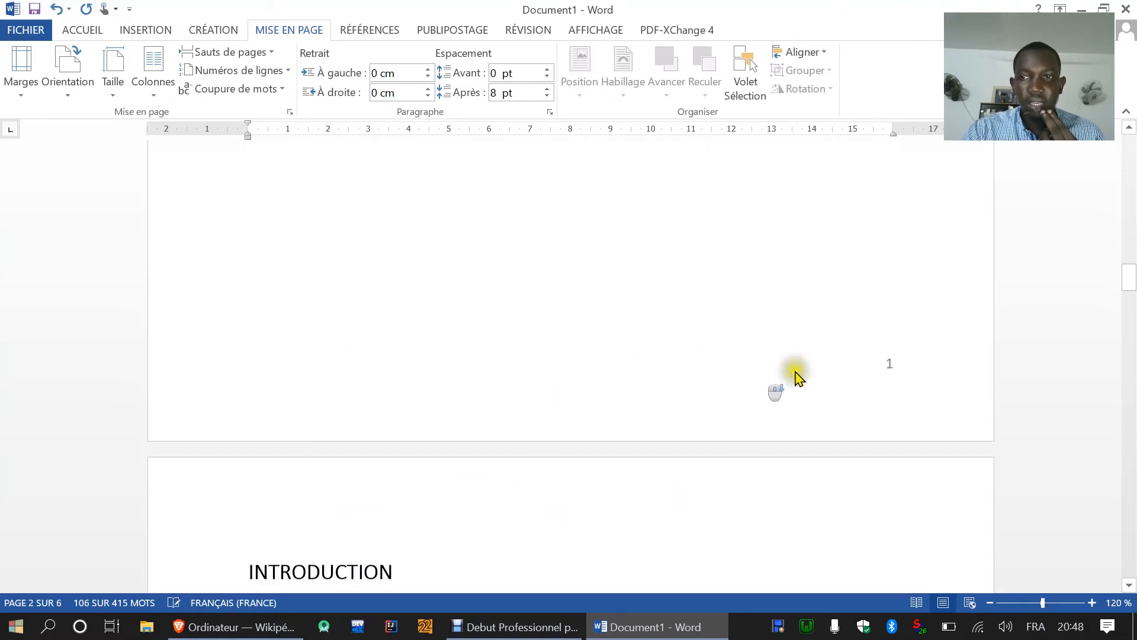
{"action": "scroll", "coordinate": [1102, 371], "scroll_direction": "up", "scroll_amount": 2}
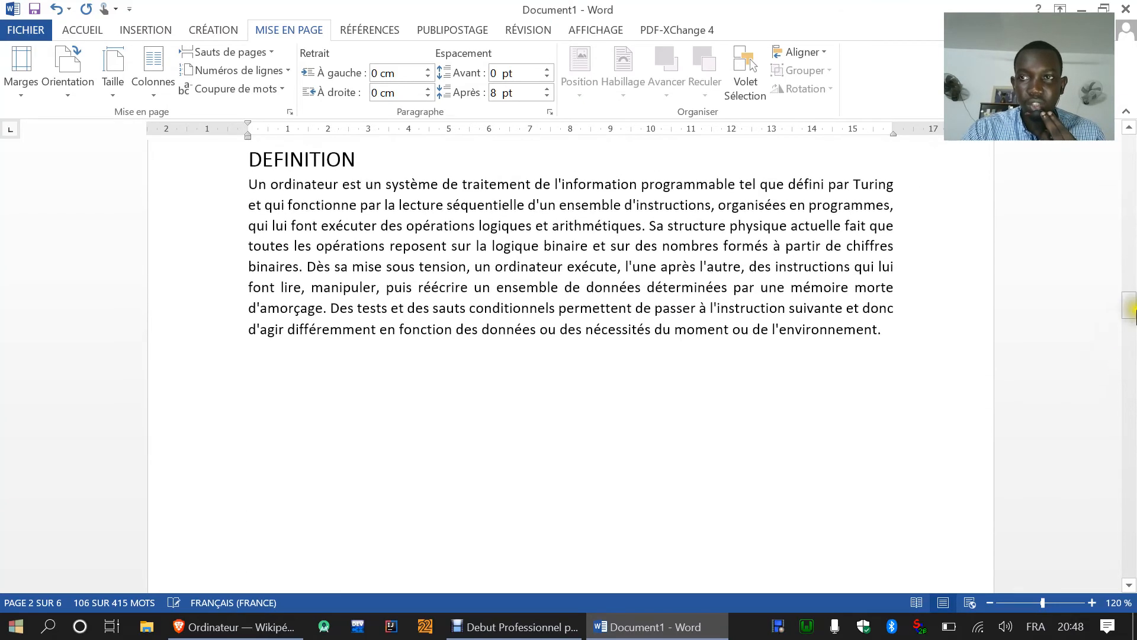
{"action": "left_click_drag", "start_coordinate": [1132, 314], "coordinate": [1131, 131]}
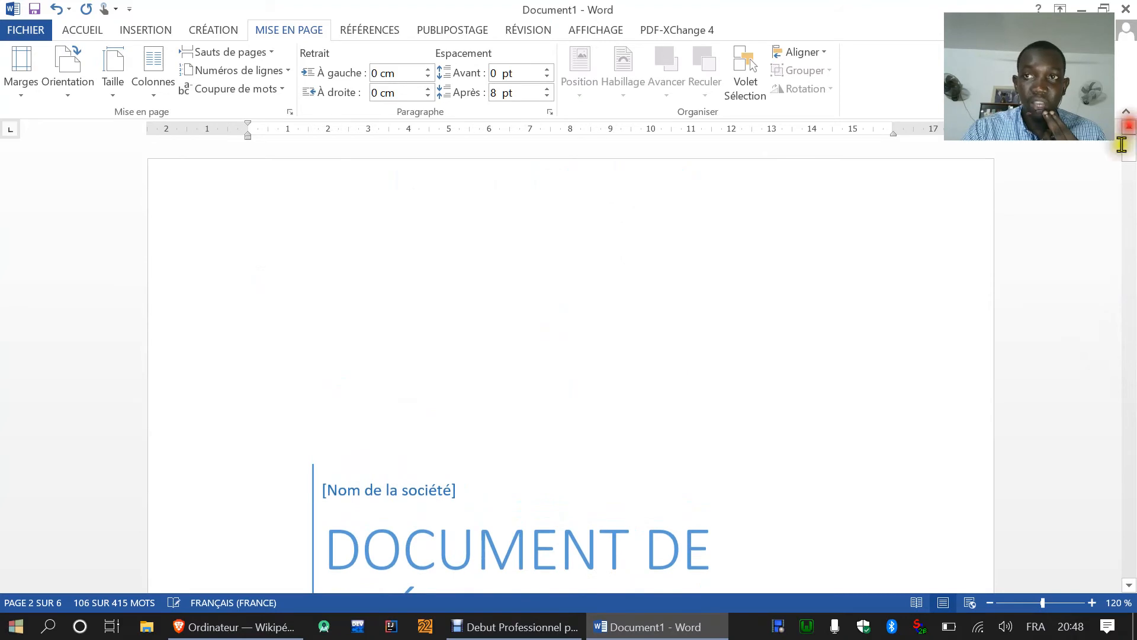
{"action": "scroll", "coordinate": [470, 254], "scroll_direction": "down", "scroll_amount": 10}
{"action": "scroll", "coordinate": [1007, 311], "scroll_direction": "down", "scroll_amount": 5}
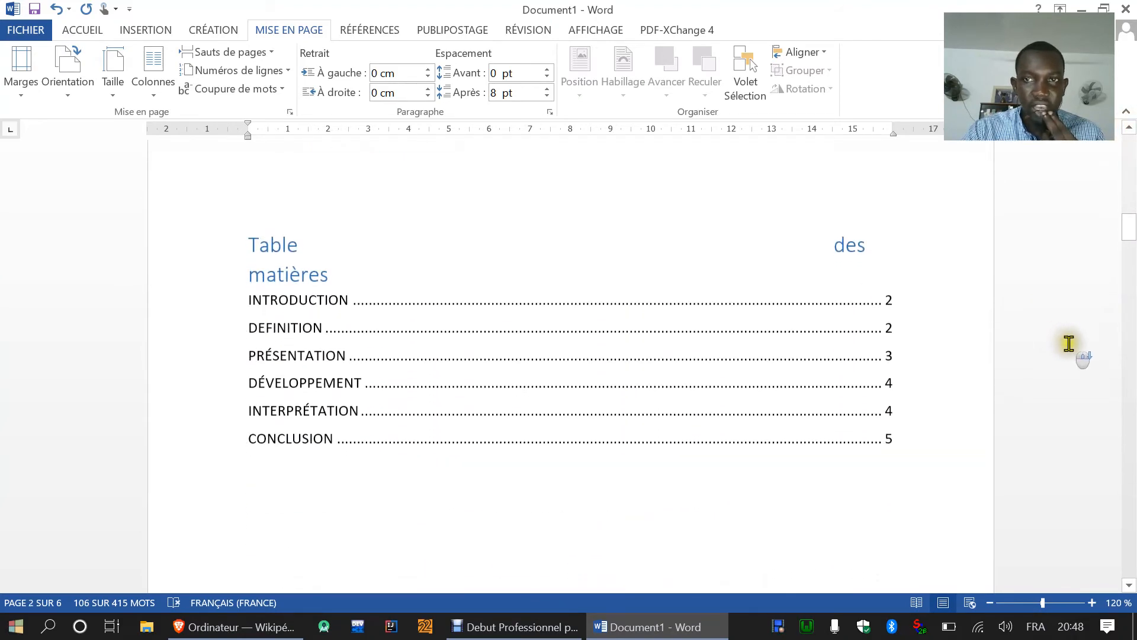
{"action": "scroll", "coordinate": [1063, 341], "scroll_direction": "up", "scroll_amount": 8}
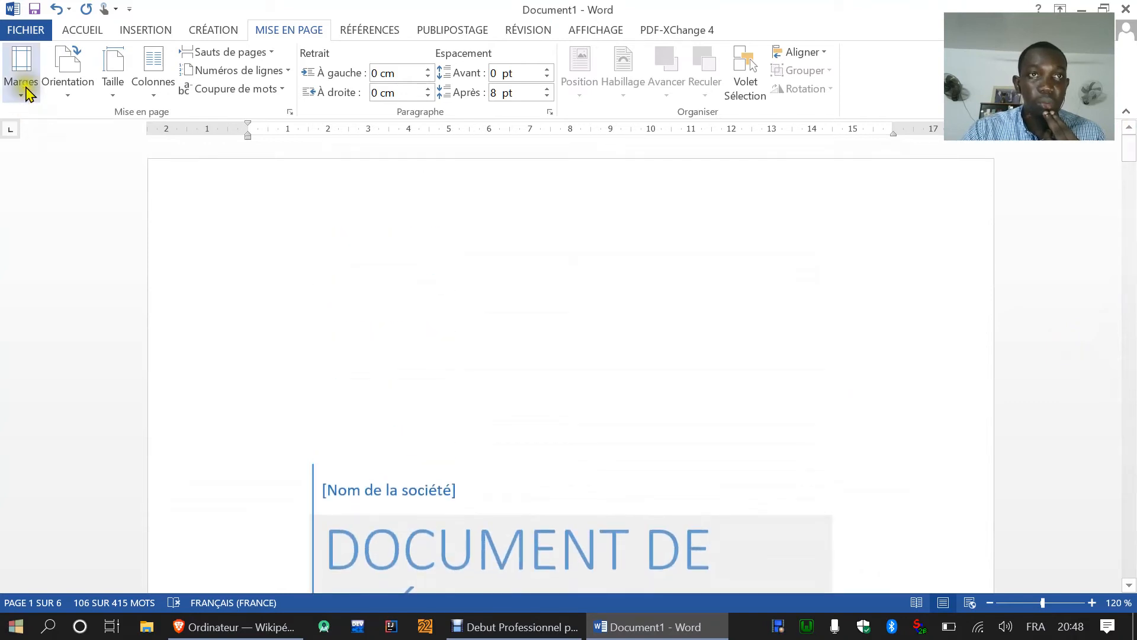
Look at the built-in cover page designs and leave the gallery without choosing one
{"action": "left_click", "coordinate": [147, 30]}
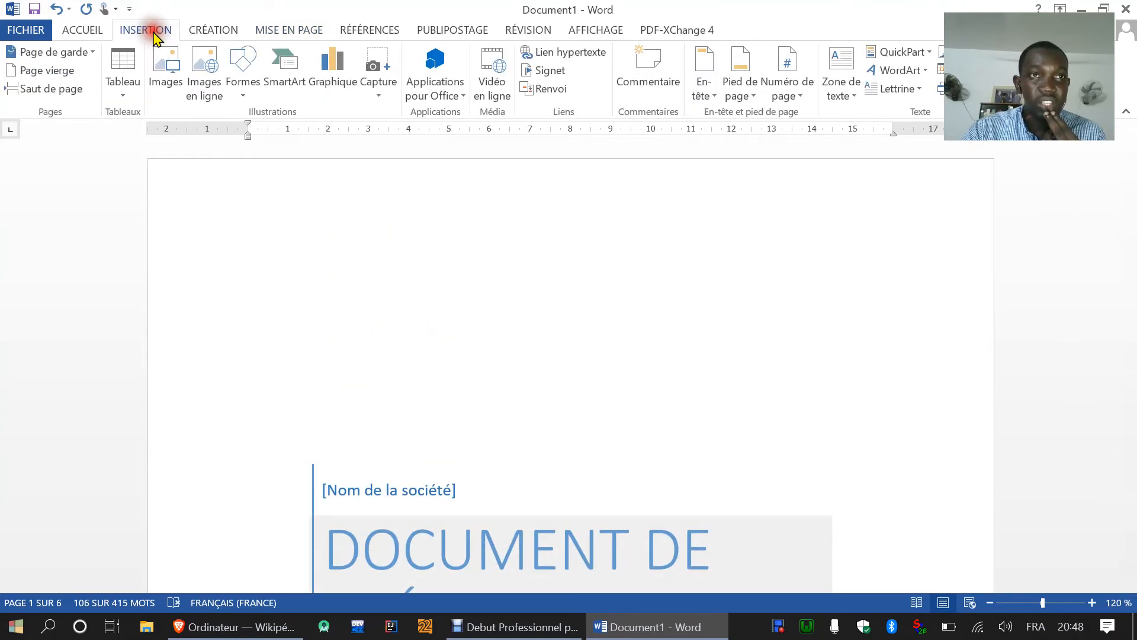
{"action": "left_click", "coordinate": [83, 53]}
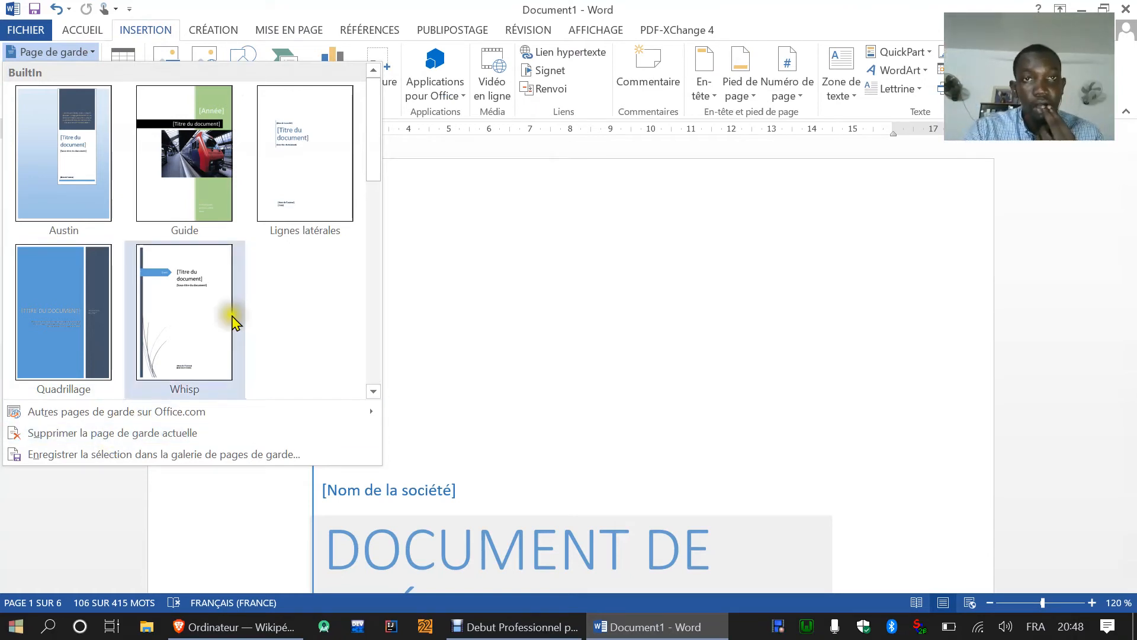
{"action": "left_click", "coordinate": [1096, 269]}
Review the end of the cover page, the table of contents entries and the INTRODUCTION and DEFINITION sections
{"action": "scroll", "coordinate": [660, 298], "scroll_direction": "down", "scroll_amount": 15}
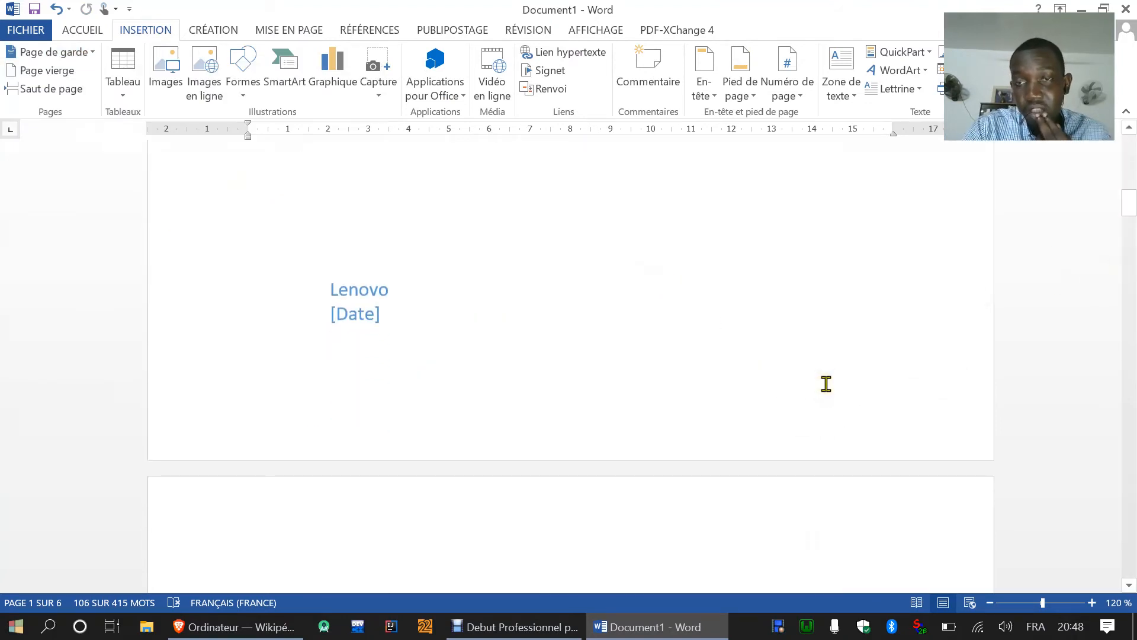
{"action": "scroll", "coordinate": [826, 384], "scroll_direction": "down", "scroll_amount": 10}
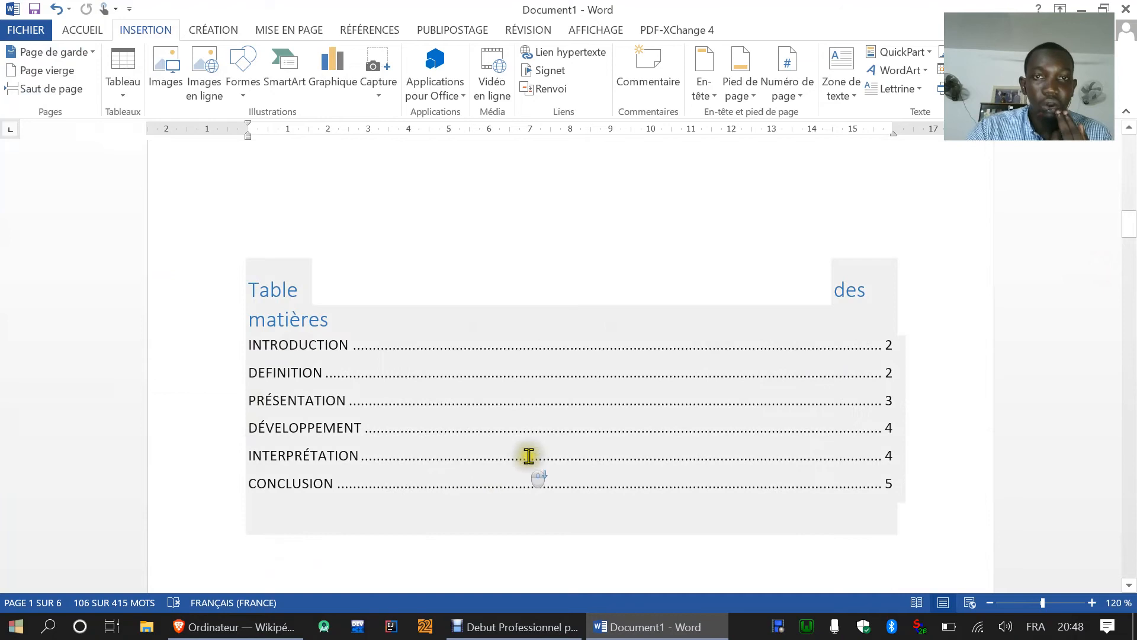
{"action": "scroll", "coordinate": [524, 462], "scroll_direction": "down", "scroll_amount": 5}
{"action": "scroll", "coordinate": [406, 336], "scroll_direction": "up", "scroll_amount": 4}
{"action": "scroll", "coordinate": [320, 325], "scroll_direction": "down", "scroll_amount": 1}
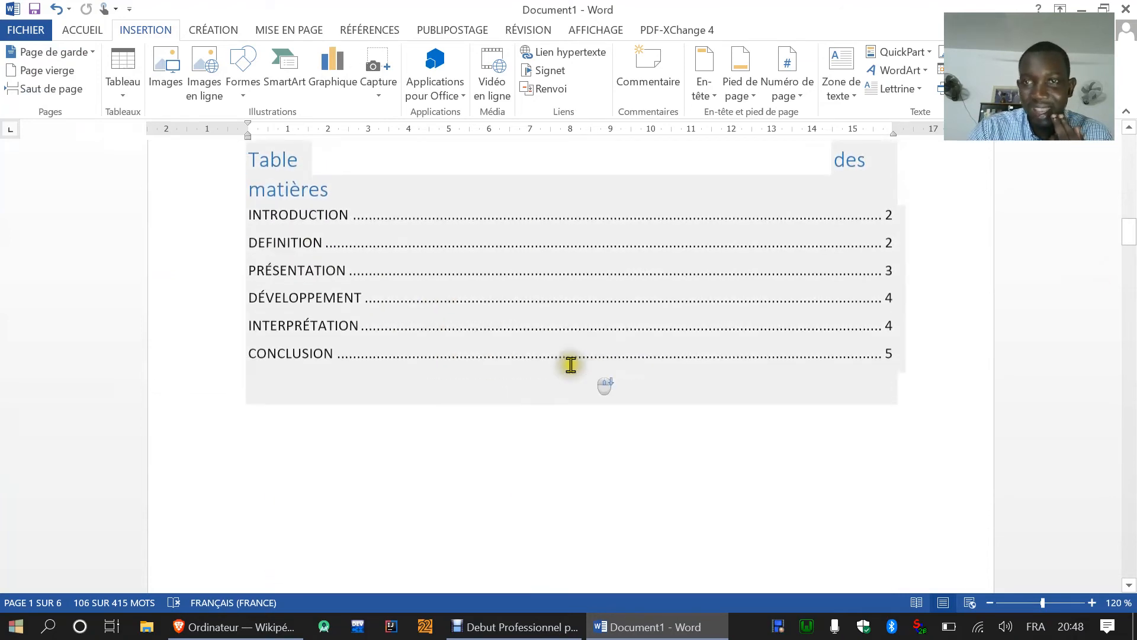
{"action": "scroll", "coordinate": [850, 322], "scroll_direction": "down", "scroll_amount": 5}
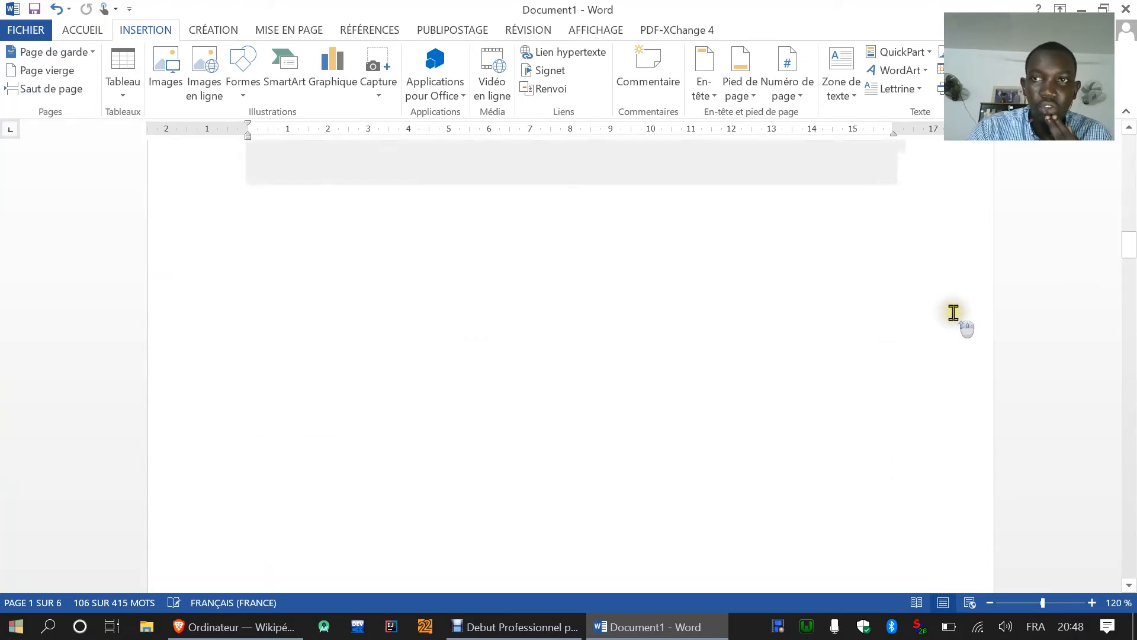
{"action": "scroll", "coordinate": [954, 312], "scroll_direction": "up", "scroll_amount": 5}
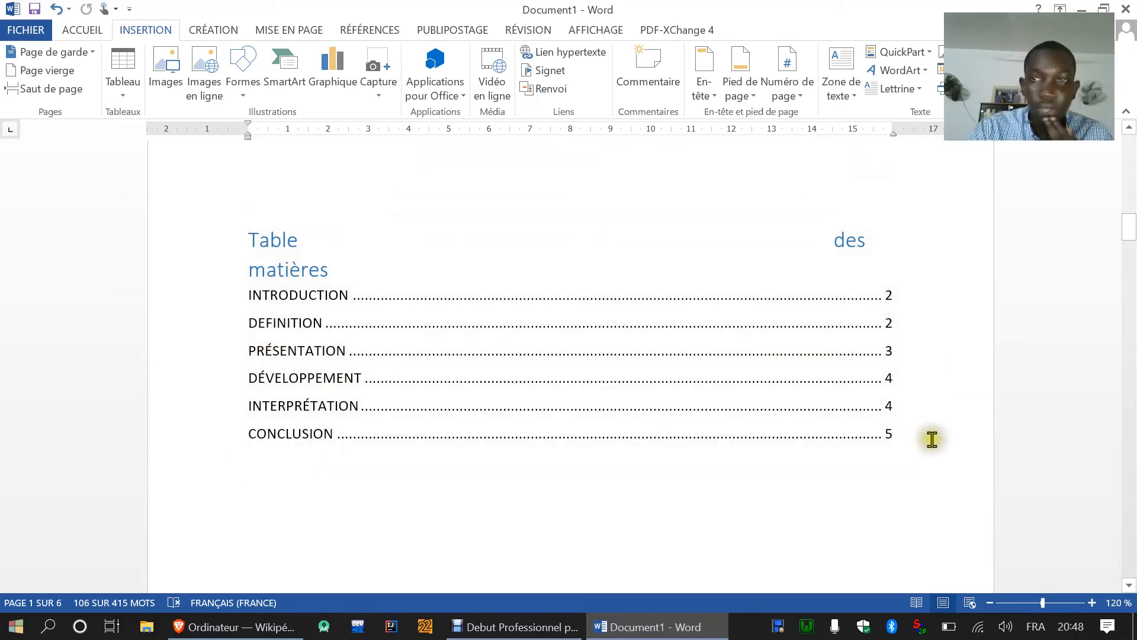
{"action": "scroll", "coordinate": [931, 439], "scroll_direction": "down", "scroll_amount": 10}
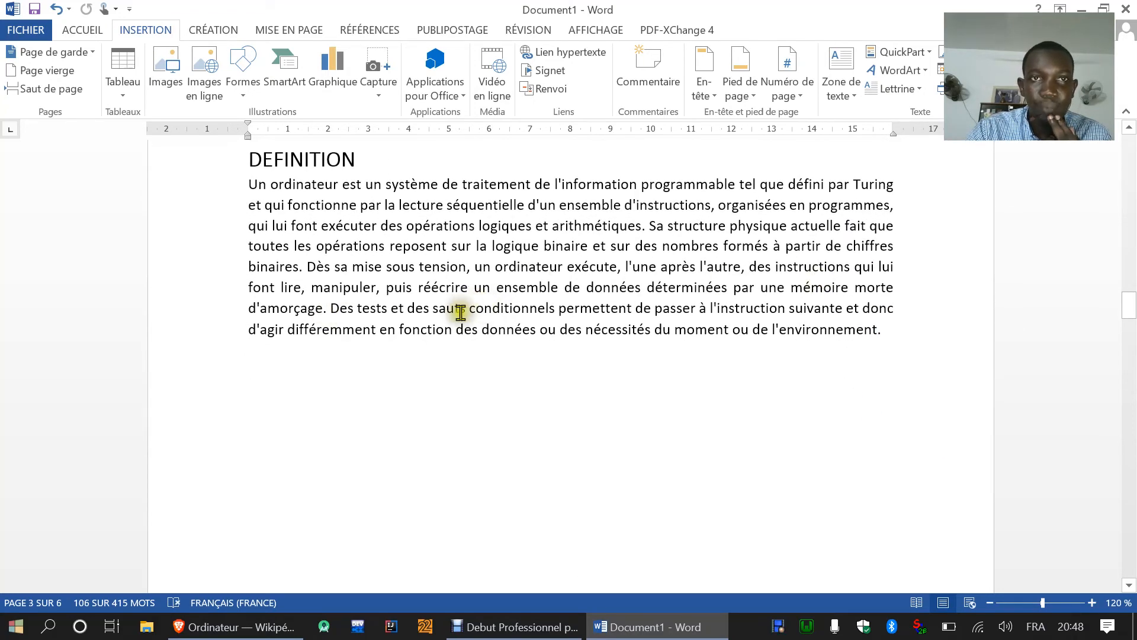
{"action": "scroll", "coordinate": [403, 297], "scroll_direction": "up", "scroll_amount": 2}
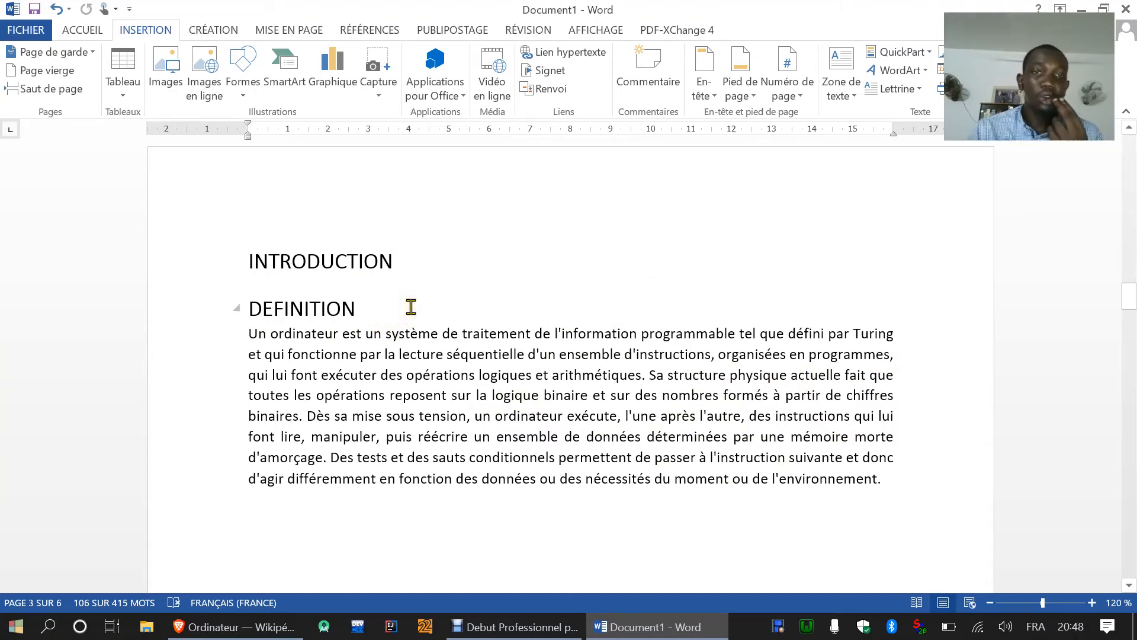
Add a line reading "INTRODUCTION" below the DEFINITION paragraph
{"action": "left_click_drag", "start_coordinate": [388, 313], "coordinate": [240, 261]}
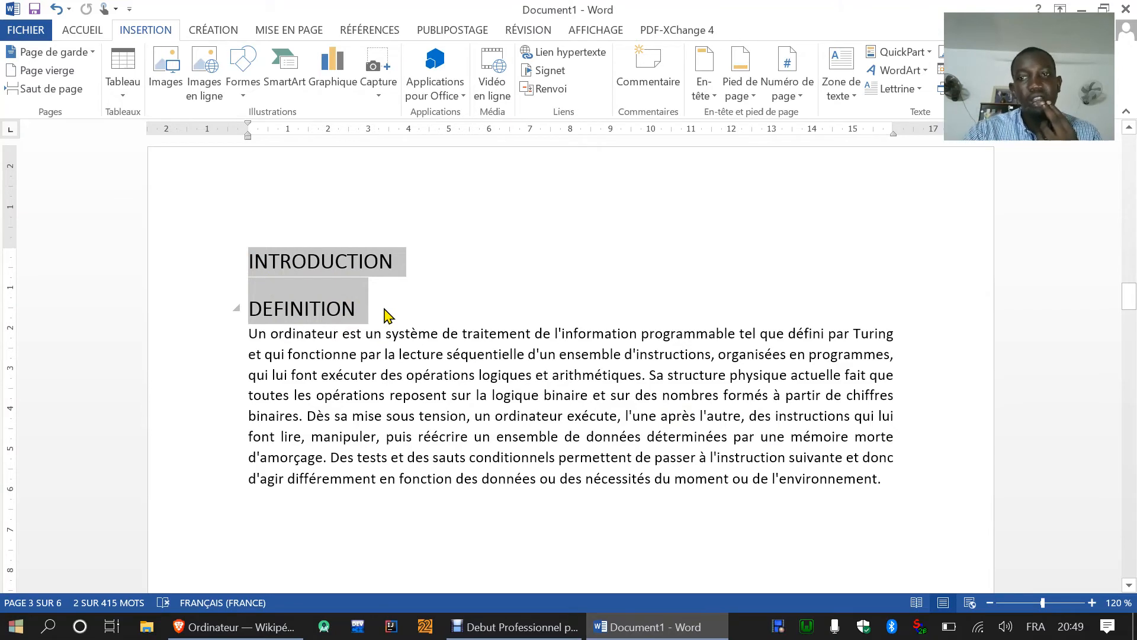
{"action": "left_click", "coordinate": [918, 485]}
{"action": "key", "text": "Return"}
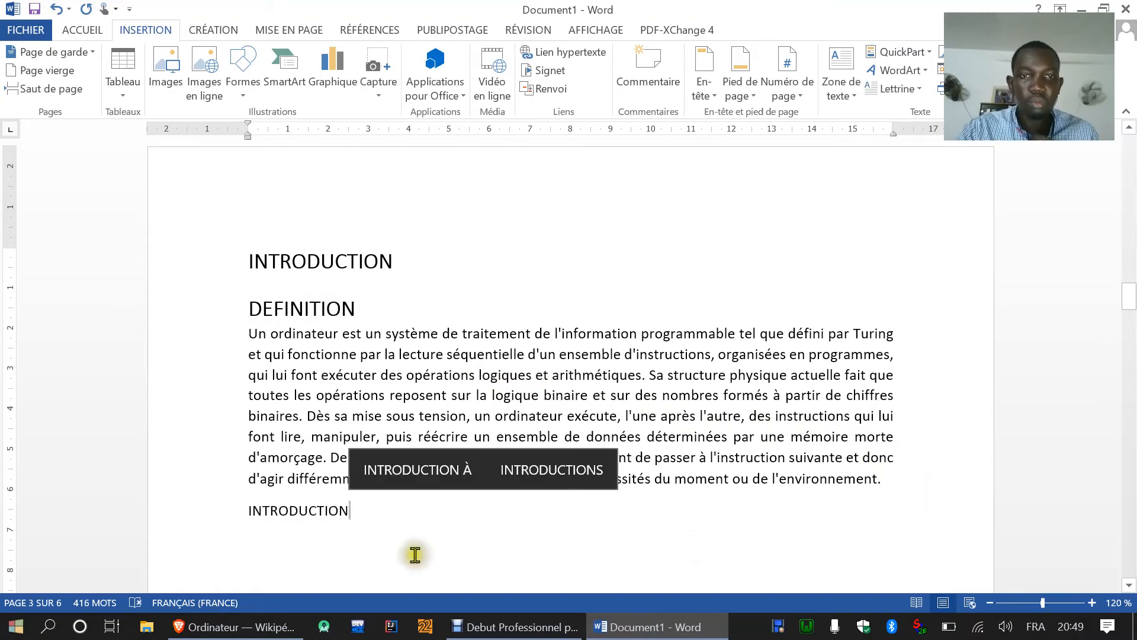
Format the INTRODUCTION line below the DEFINITION paragraph as 16 pt bold text with automatic numbering
{"action": "left_click_drag", "start_coordinate": [355, 512], "coordinate": [241, 508]}
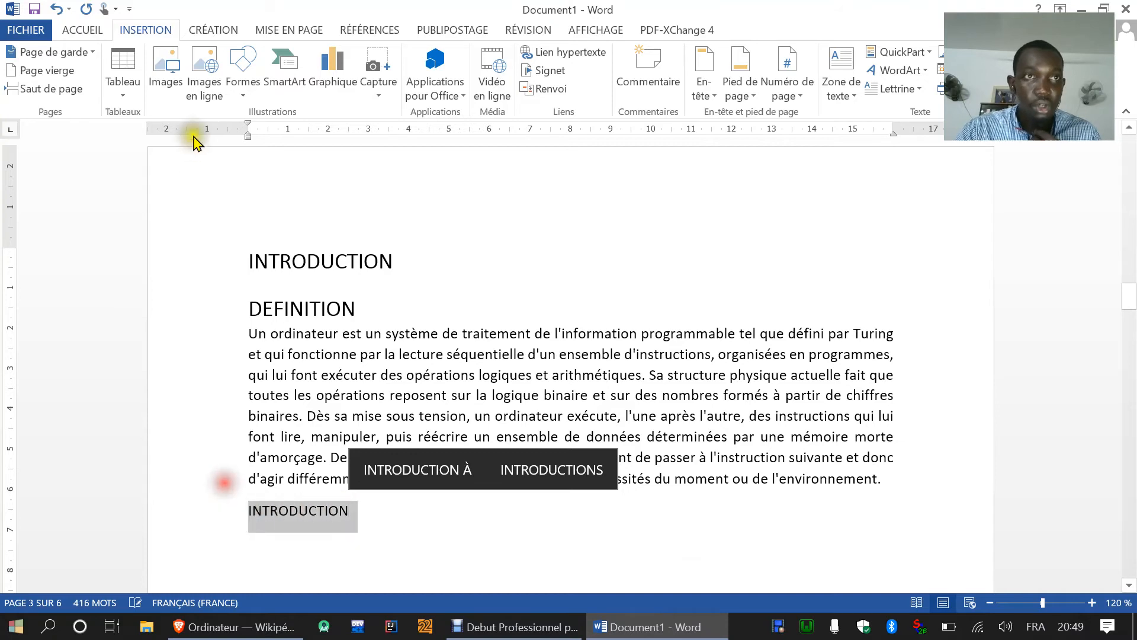
{"action": "left_click", "coordinate": [82, 35]}
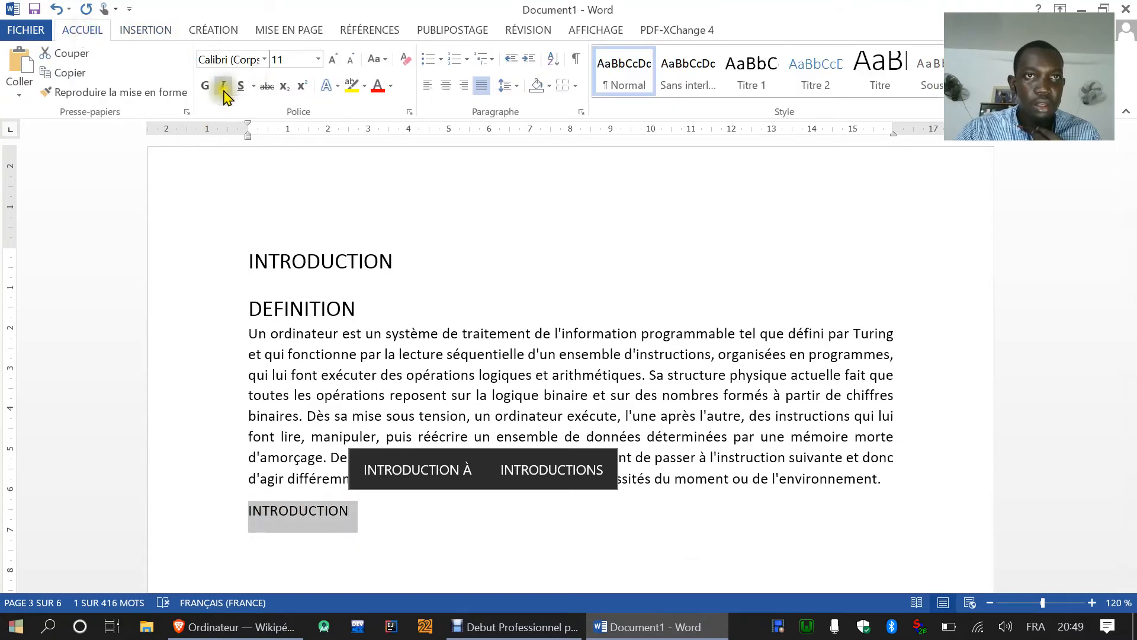
{"action": "left_click", "coordinate": [332, 61]}
{"action": "left_click", "coordinate": [332, 62]}
{"action": "left_click", "coordinate": [333, 61]}
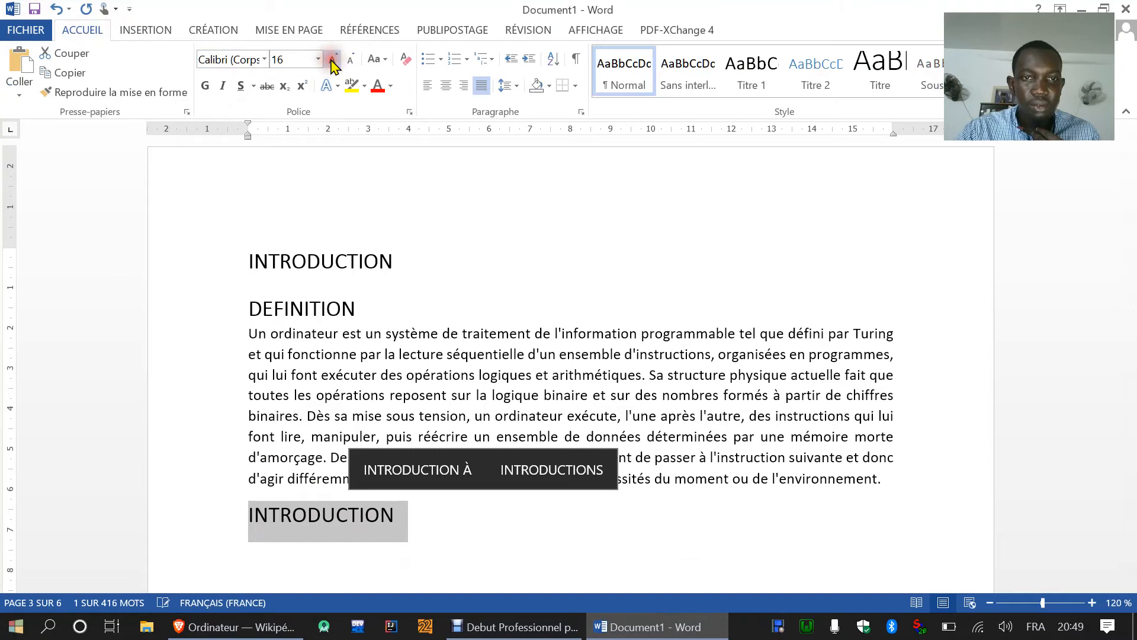
{"action": "left_click", "coordinate": [205, 86]}
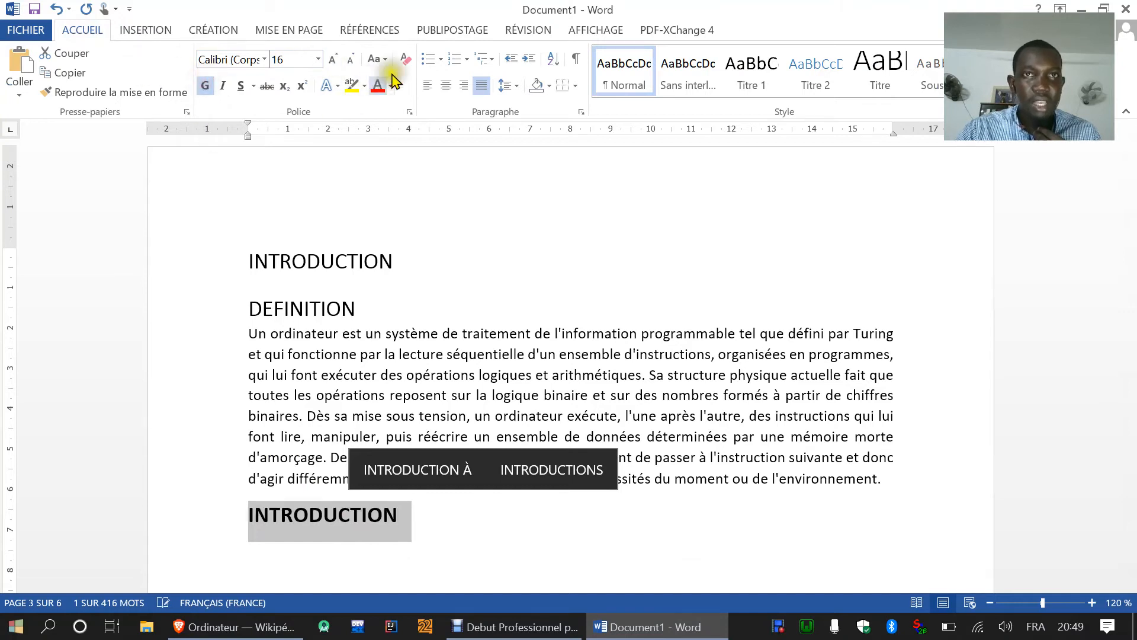
{"action": "left_click", "coordinate": [454, 59]}
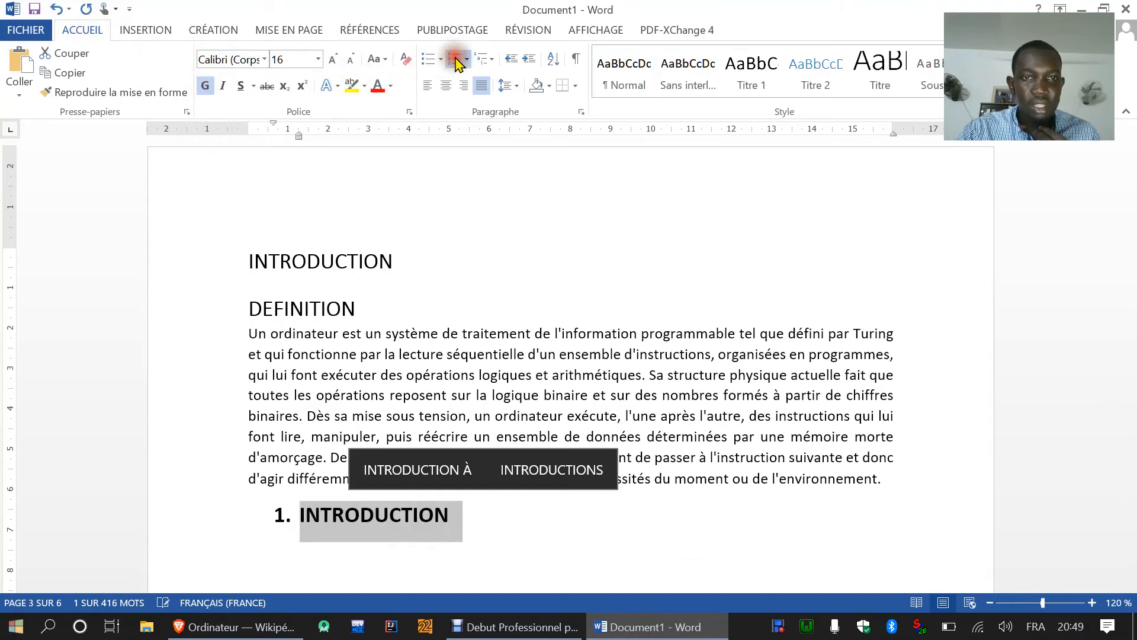
{"action": "left_click", "coordinate": [569, 524]}
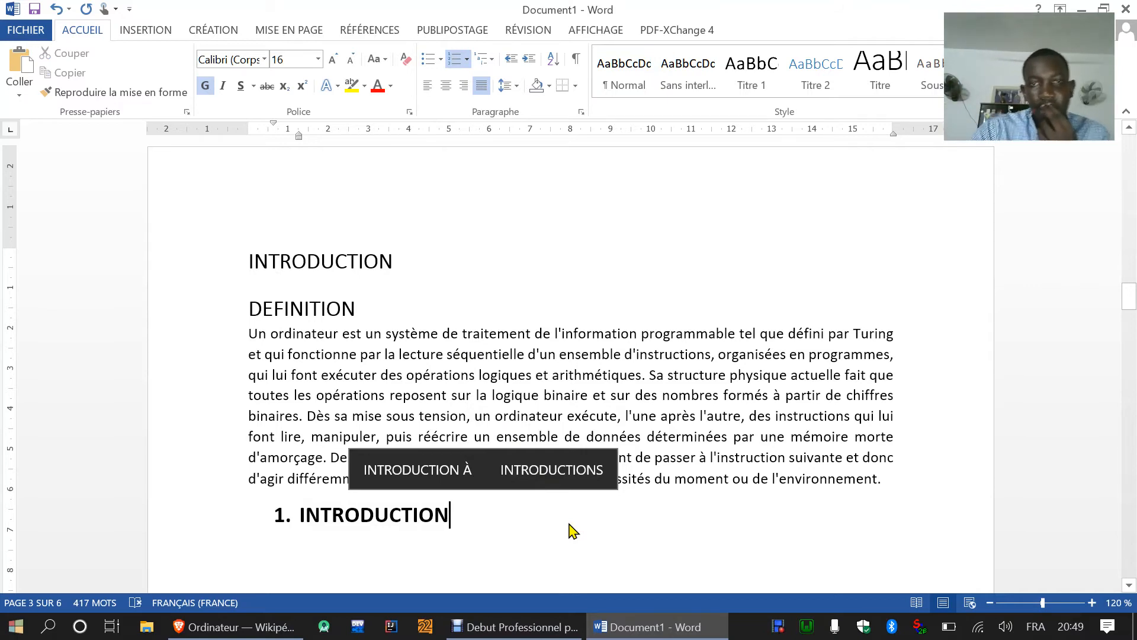
Remove the numbering from the INTRODUCTION line below the DEFINITION paragraph and delete its text
{"action": "left_click_drag", "start_coordinate": [464, 516], "coordinate": [252, 521]}
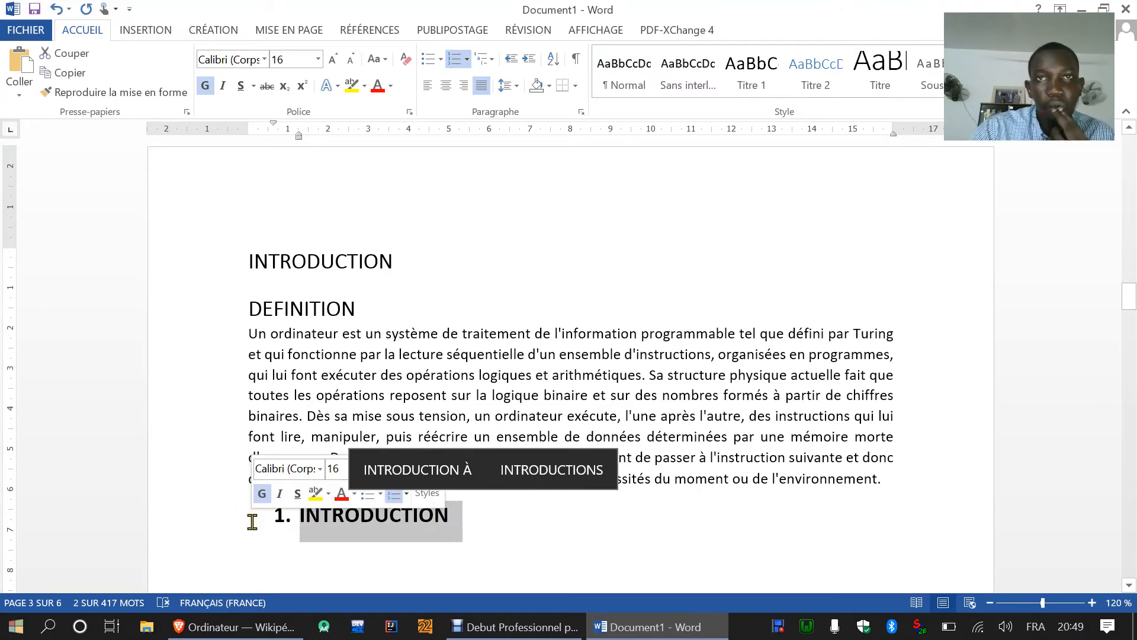
{"action": "left_click", "coordinate": [454, 59]}
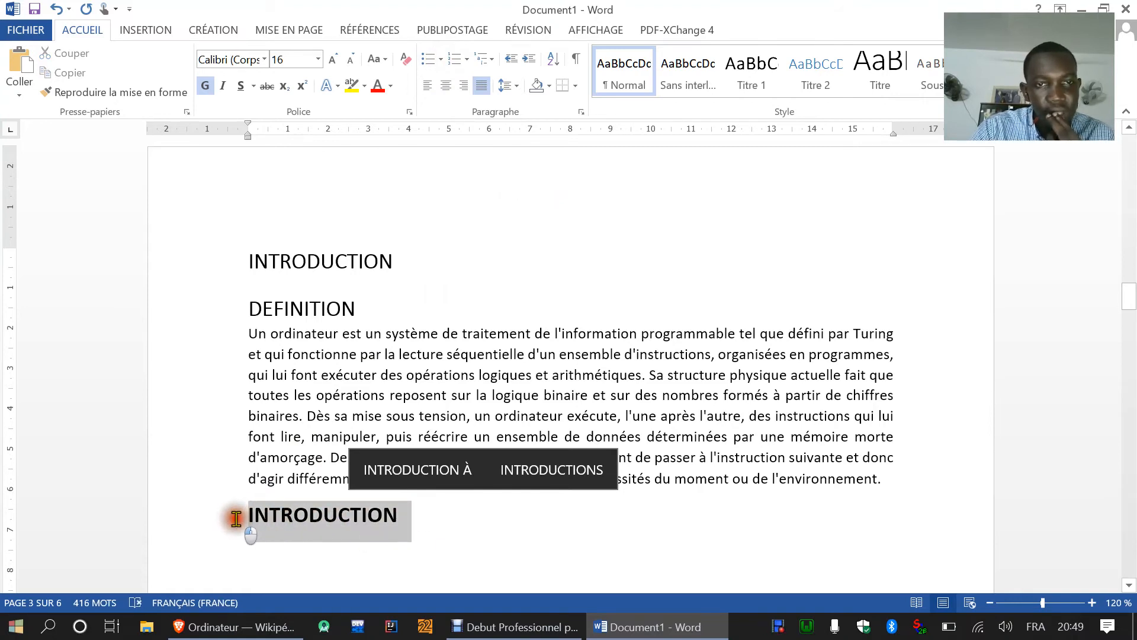
{"action": "mouse_move", "coordinate": [236, 518]}
{"action": "key", "text": "BackSpace"}
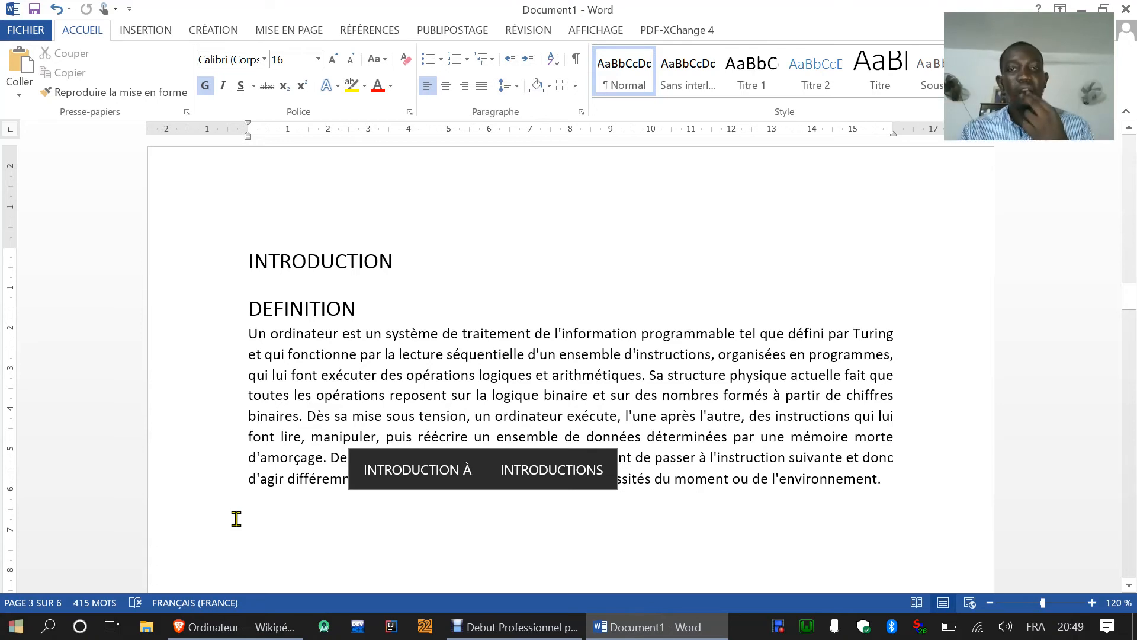
Review the table of contents and the document's sections from INTRODUCTION to CONCLUSION
{"action": "scroll", "coordinate": [330, 462], "scroll_direction": "up", "scroll_amount": 15}
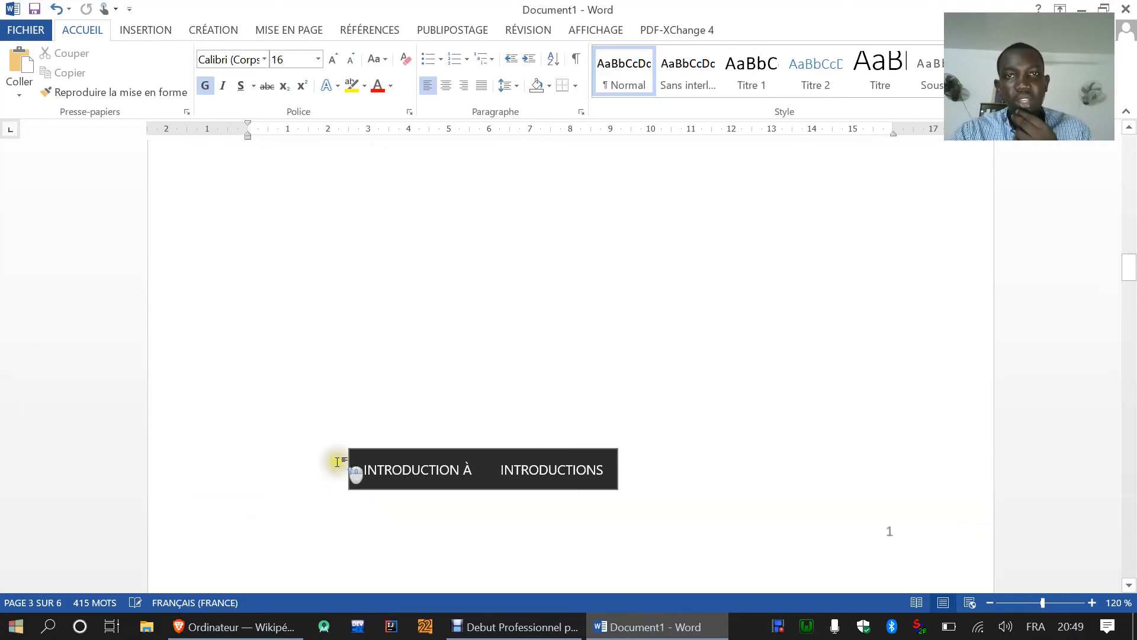
{"action": "scroll", "coordinate": [465, 456], "scroll_direction": "down", "scroll_amount": 3}
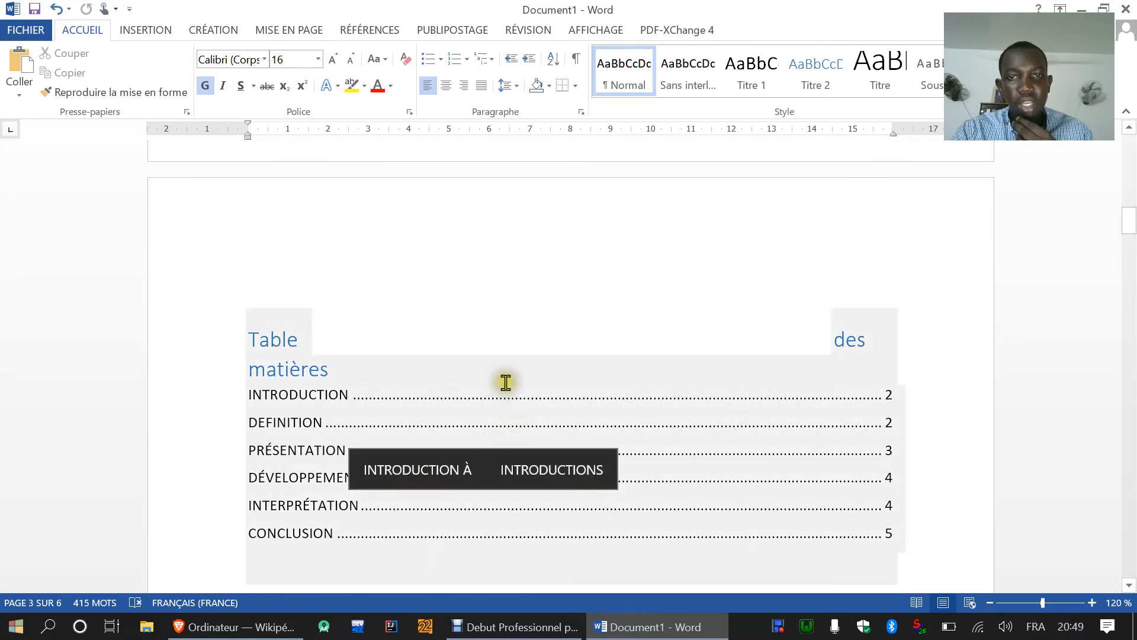
{"action": "left_click", "coordinate": [505, 381]}
{"action": "scroll", "coordinate": [427, 515], "scroll_direction": "down", "scroll_amount": 10}
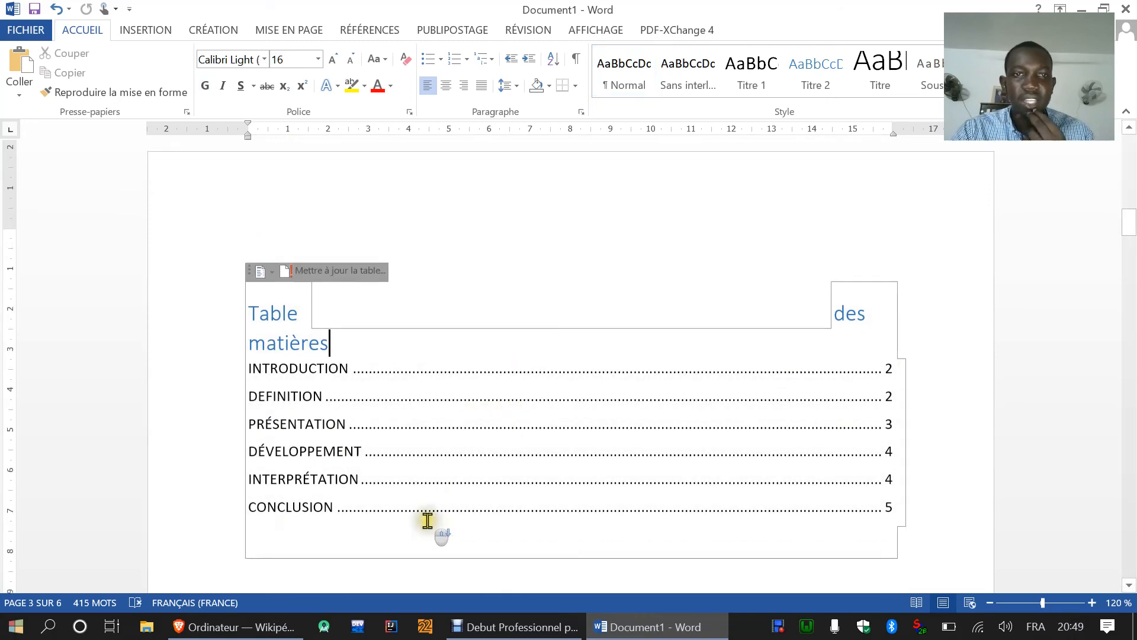
{"action": "scroll", "coordinate": [444, 502], "scroll_direction": "down", "scroll_amount": 4}
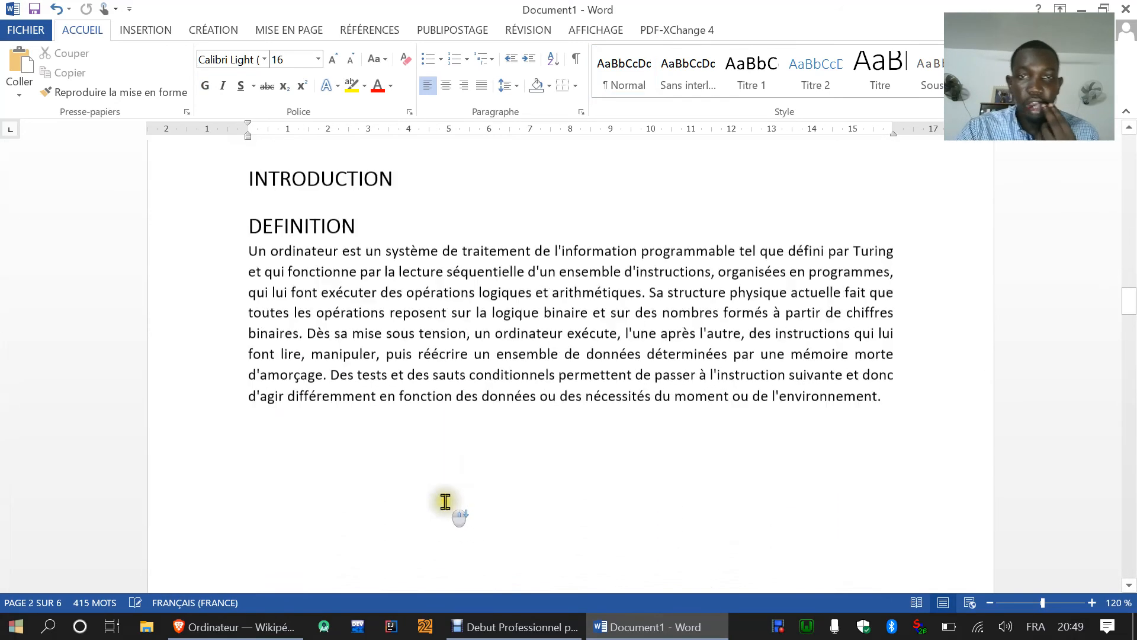
{"action": "scroll", "coordinate": [444, 503], "scroll_direction": "up", "scroll_amount": 3}
{"action": "scroll", "coordinate": [446, 500], "scroll_direction": "down", "scroll_amount": 1}
{"action": "scroll", "coordinate": [445, 499], "scroll_direction": "down", "scroll_amount": 10}
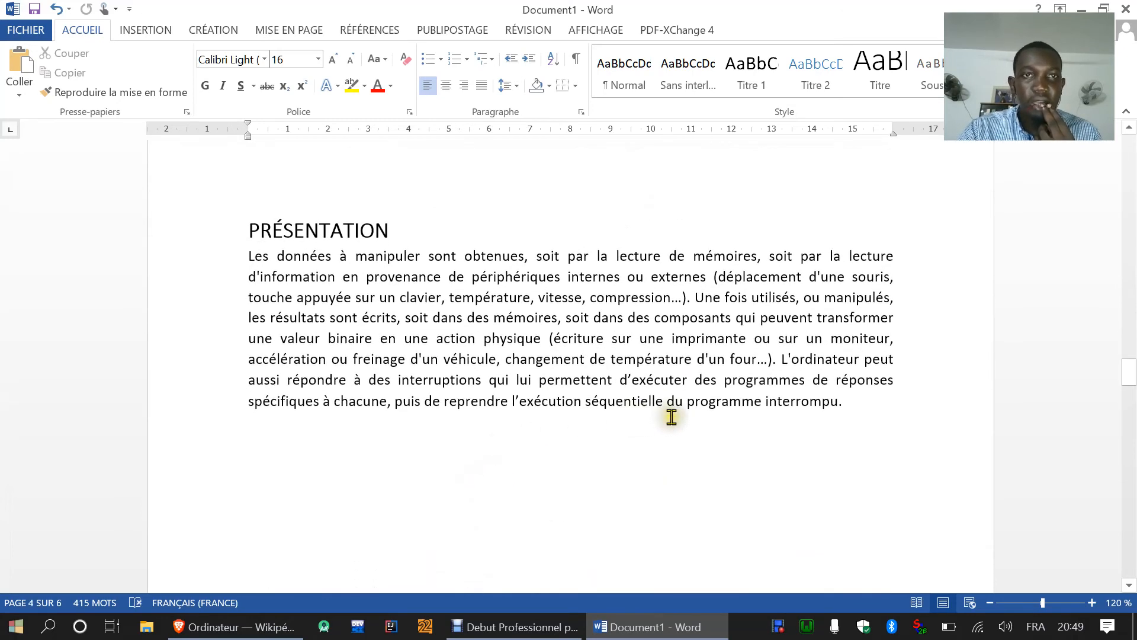
{"action": "left_click", "coordinate": [834, 405]}
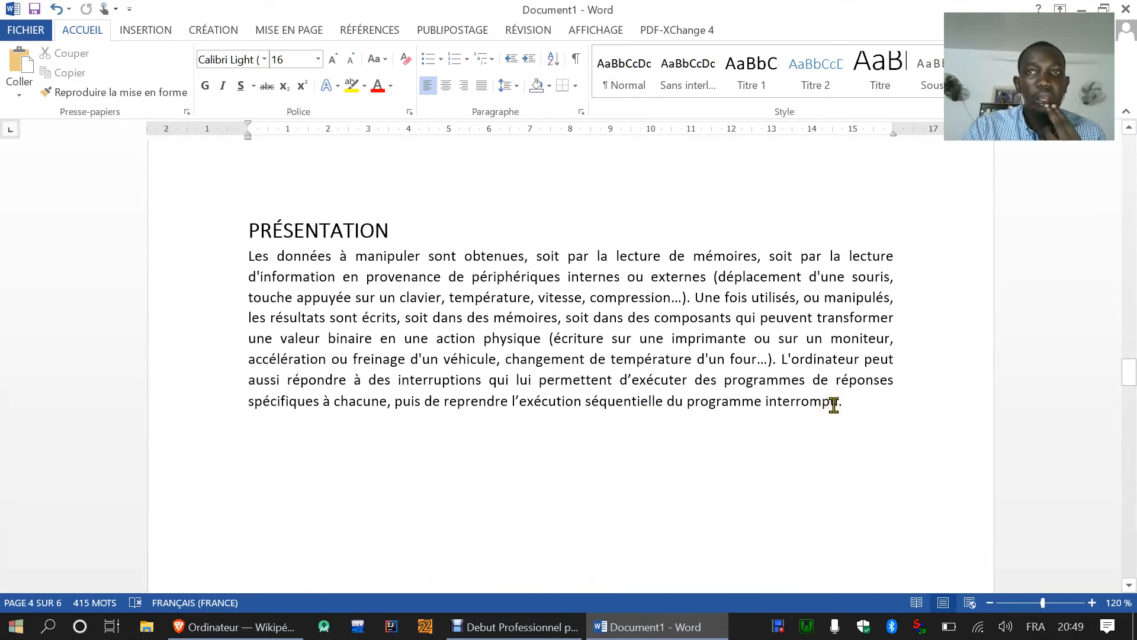
{"action": "scroll", "coordinate": [834, 405], "scroll_direction": "down", "scroll_amount": 12}
{"action": "scroll", "coordinate": [838, 411], "scroll_direction": "down", "scroll_amount": 15}
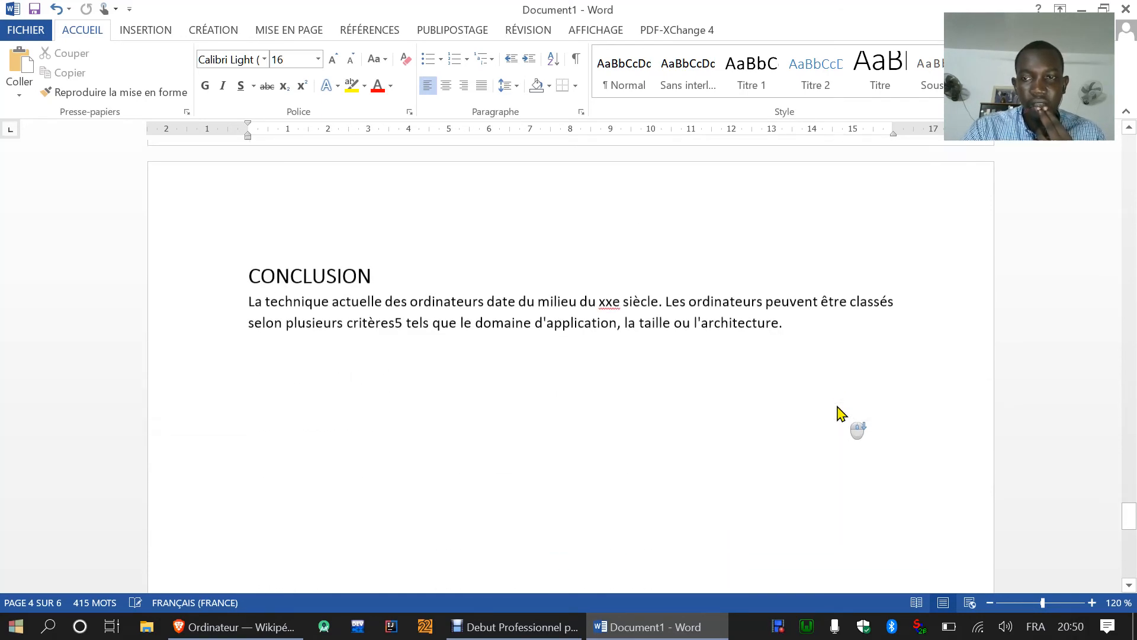
Reduce the zoom to 70% and review the document's pages side by side, starting from the cover page
{"action": "left_click", "coordinate": [989, 602]}
{"action": "left_click", "coordinate": [990, 603]}
{"action": "left_click", "coordinate": [990, 603]}
{"action": "left_click", "coordinate": [990, 603]}
{"action": "left_click", "coordinate": [989, 603]}
{"action": "scroll", "coordinate": [877, 414], "scroll_direction": "up", "scroll_amount": 6}
{"action": "scroll", "coordinate": [885, 427], "scroll_direction": "up", "scroll_amount": 10}
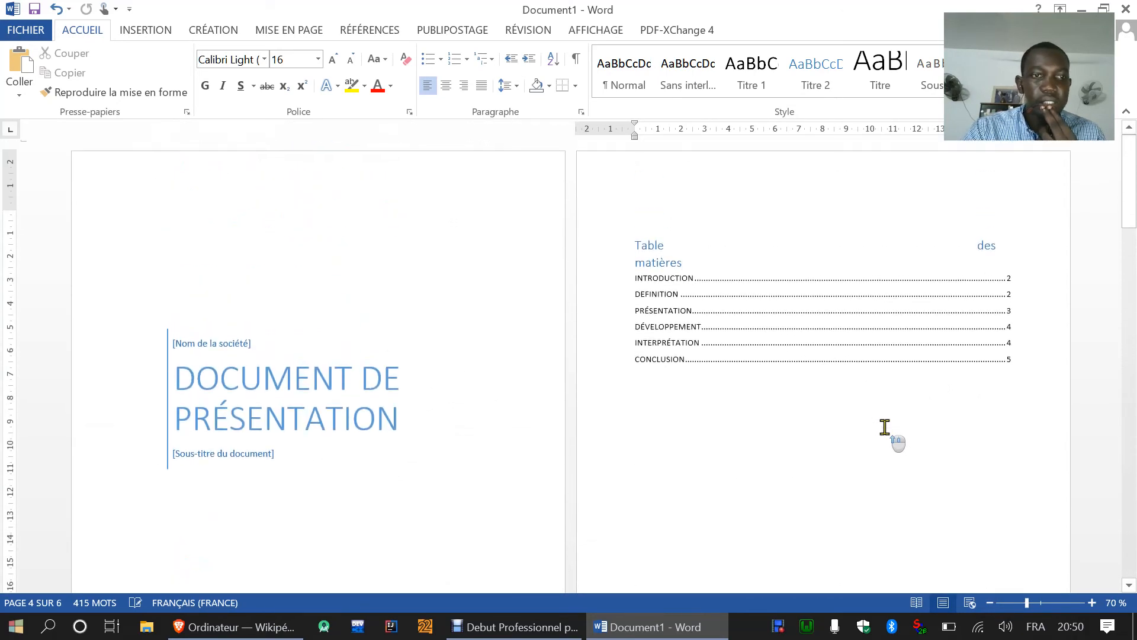
{"action": "scroll", "coordinate": [885, 427], "scroll_direction": "down", "scroll_amount": 10}
{"action": "scroll", "coordinate": [884, 426], "scroll_direction": "down", "scroll_amount": 15}
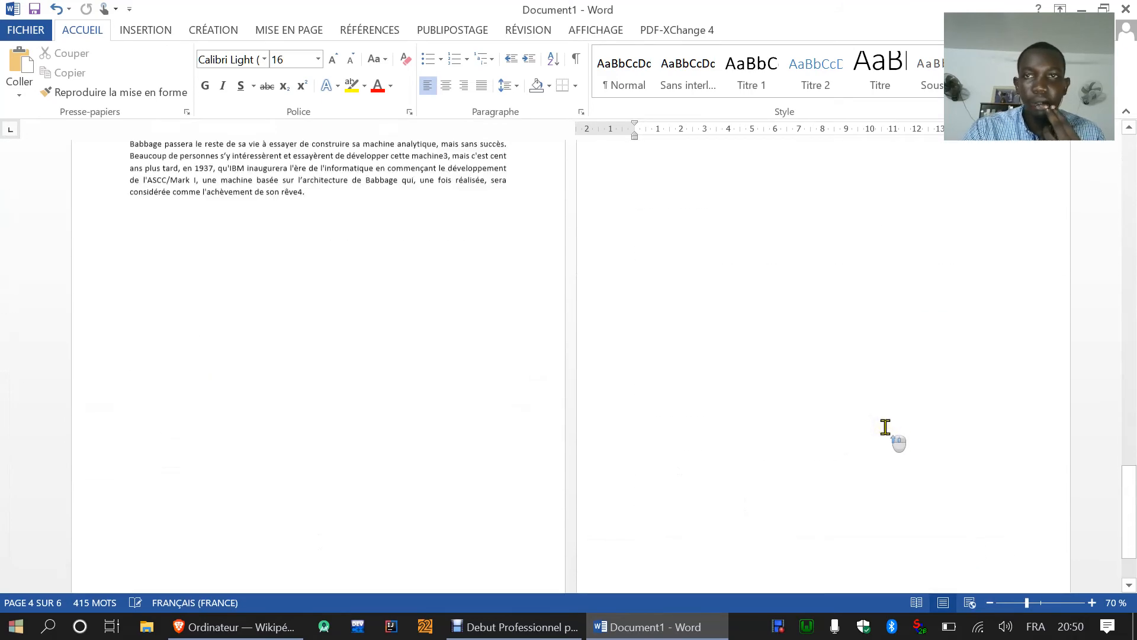
{"action": "scroll", "coordinate": [884, 427], "scroll_direction": "up", "scroll_amount": 15}
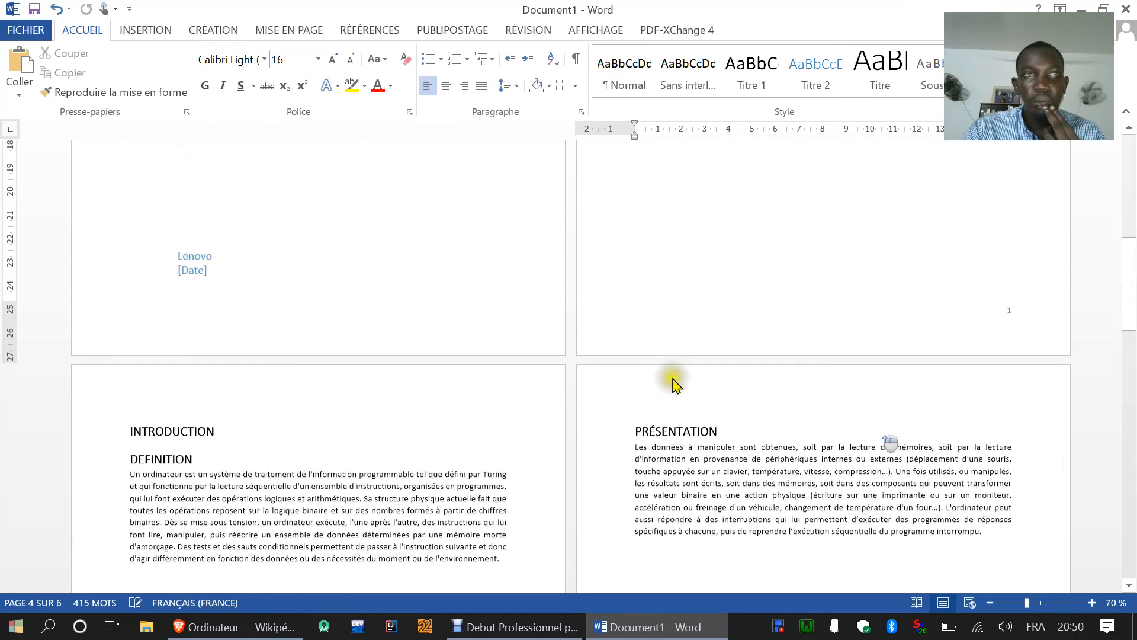
Open the print settings and look through the available printers, keeping PDF-XChange 4.0 selected
{"action": "left_click", "coordinate": [25, 30]}
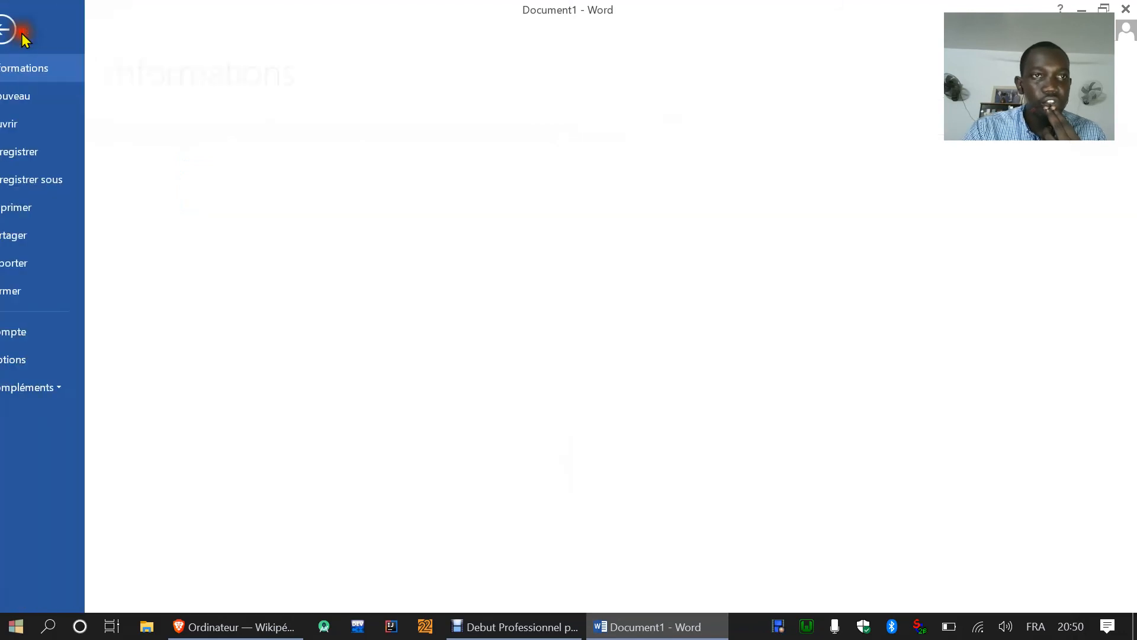
{"action": "left_click", "coordinate": [33, 217]}
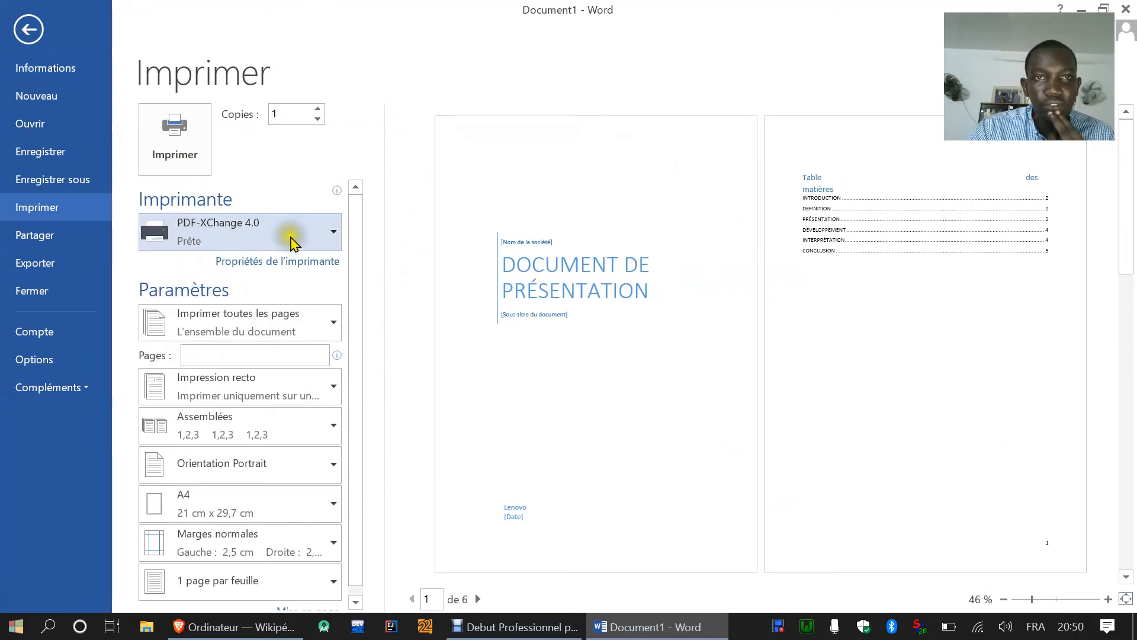
{"action": "left_click", "coordinate": [334, 237]}
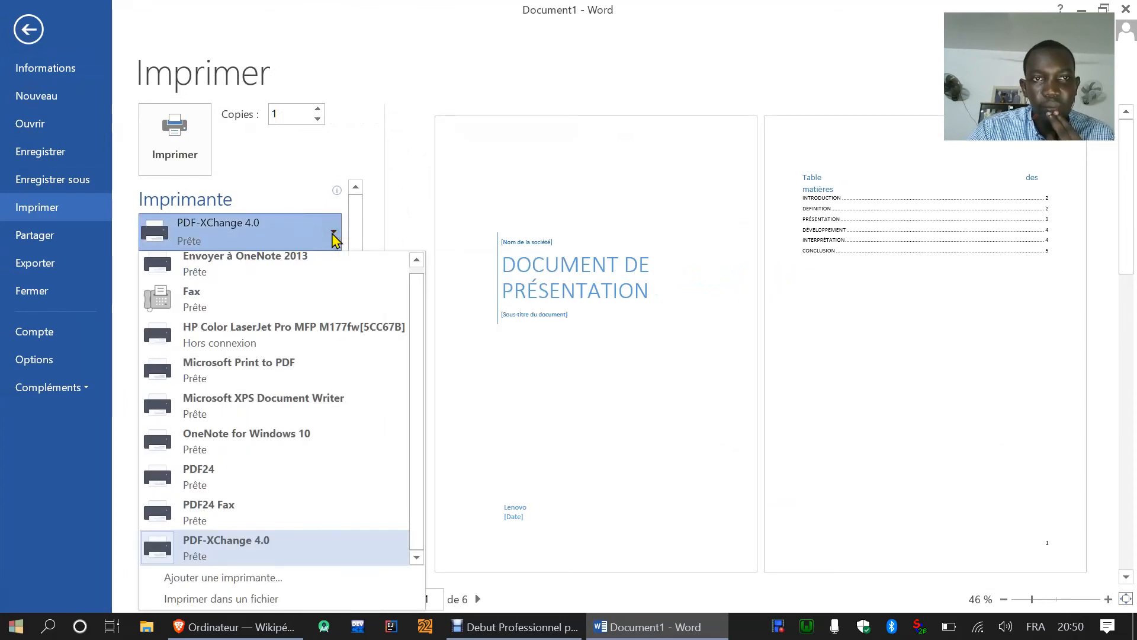
{"action": "left_click", "coordinate": [333, 237]}
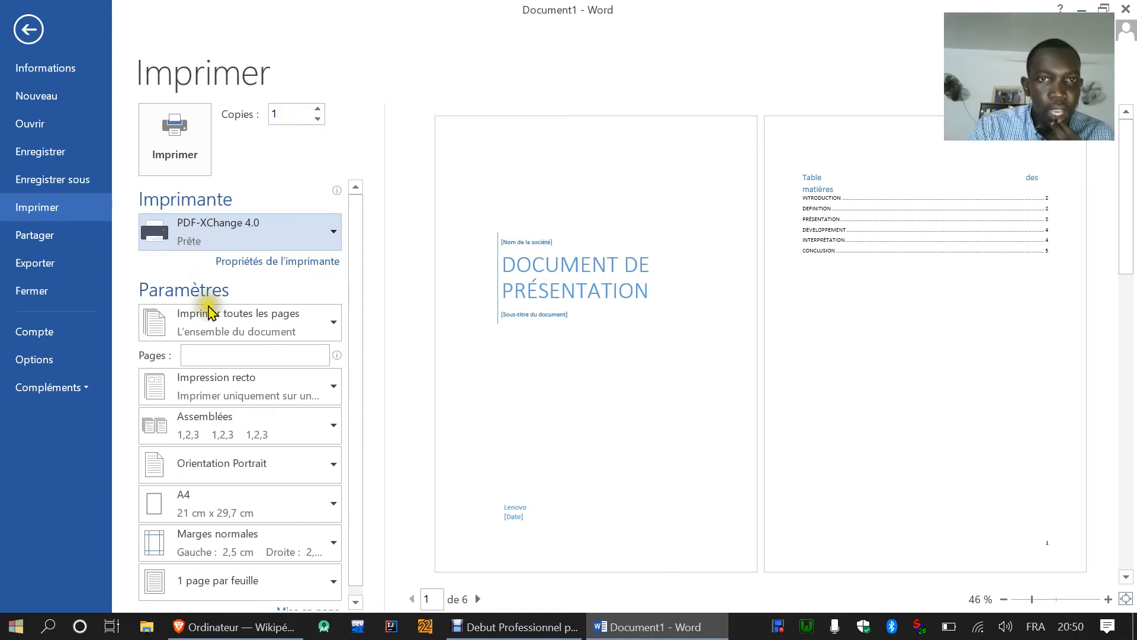
Set the pages to print to 2,5 and return to the document without printing
{"action": "left_click", "coordinate": [225, 356]}
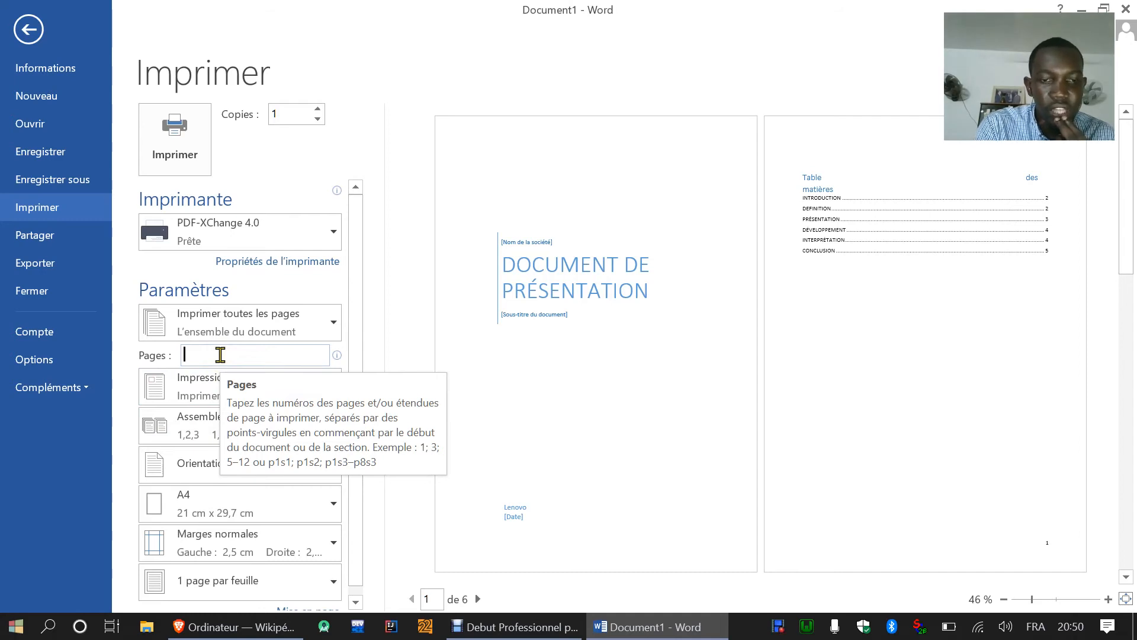
{"action": "type", "text": "2,5"}
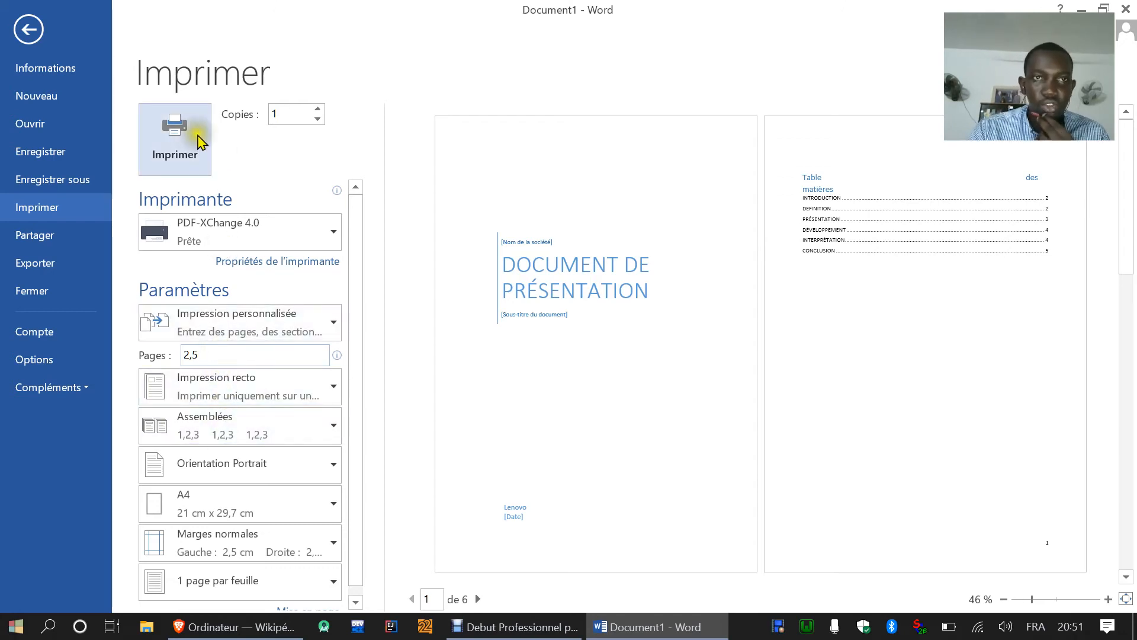
{"action": "left_click", "coordinate": [28, 29]}
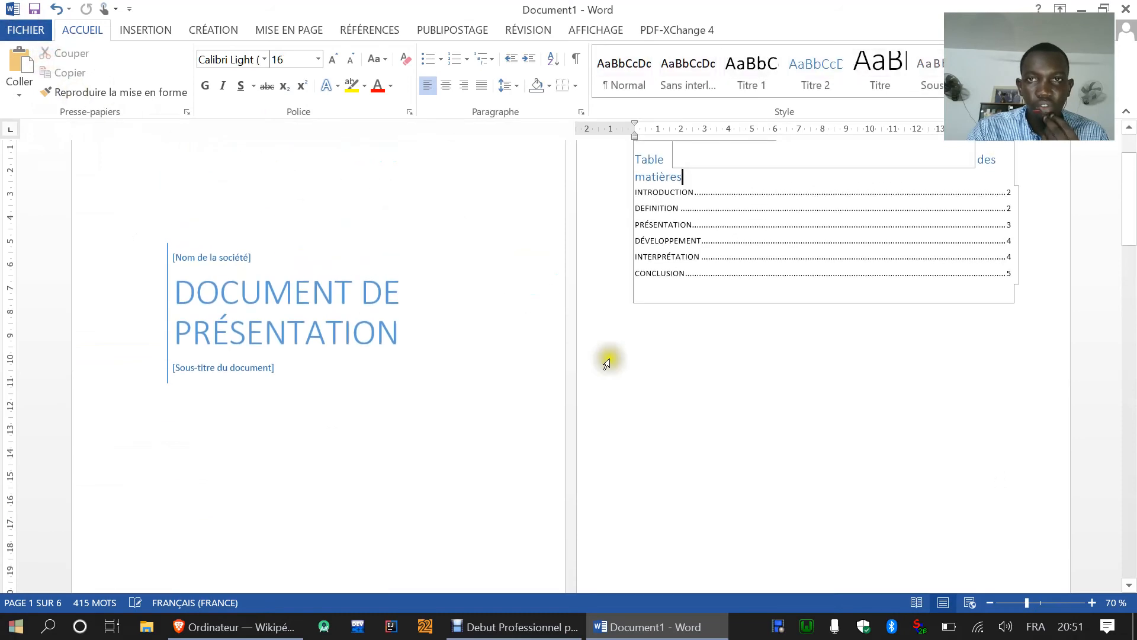
Review the section pages and their page numbers through to CONCLUSION, enlarging the view to 100%
{"action": "scroll", "coordinate": [717, 349], "scroll_direction": "down", "scroll_amount": 2}
{"action": "scroll", "coordinate": [714, 345], "scroll_direction": "down", "scroll_amount": 9}
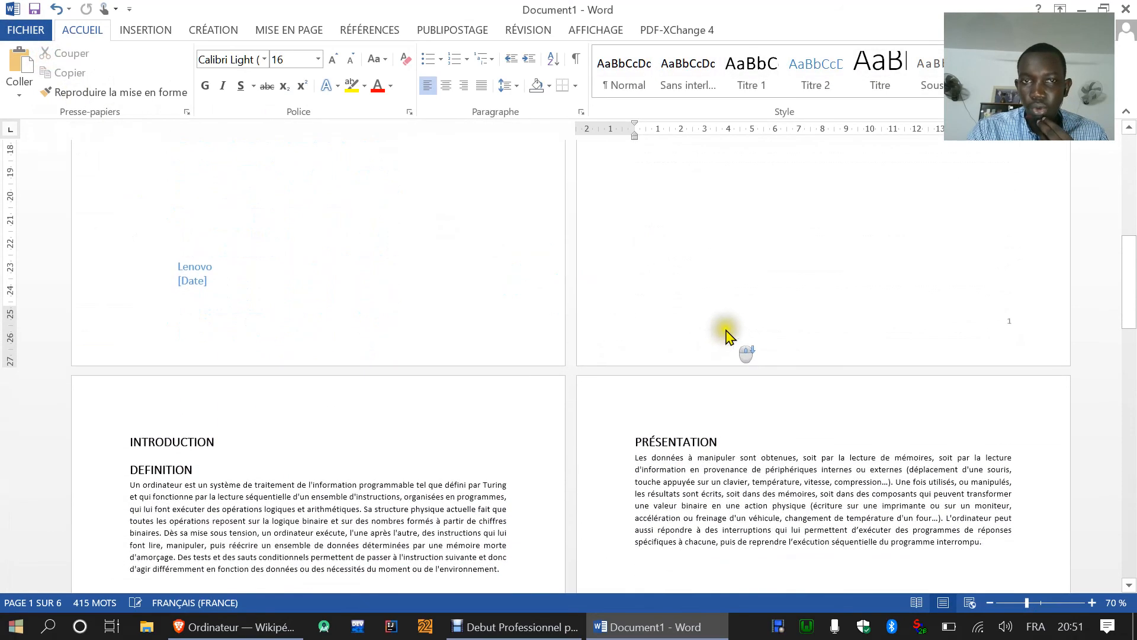
{"action": "scroll", "coordinate": [281, 367], "scroll_direction": "down", "scroll_amount": 4}
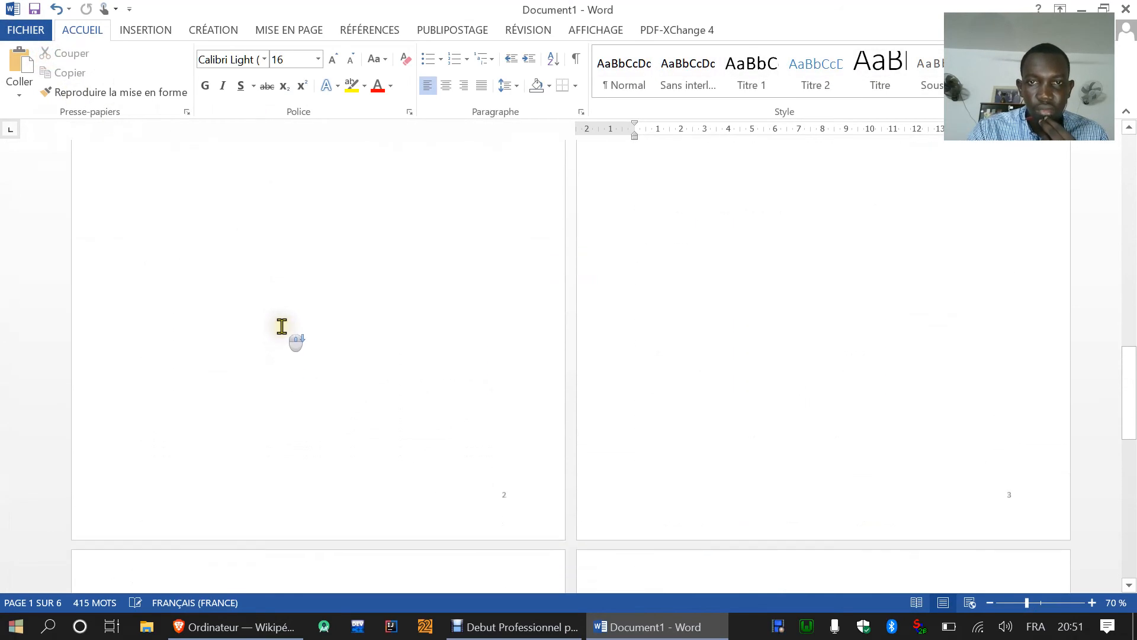
{"action": "scroll", "coordinate": [303, 311], "scroll_direction": "down", "scroll_amount": 10}
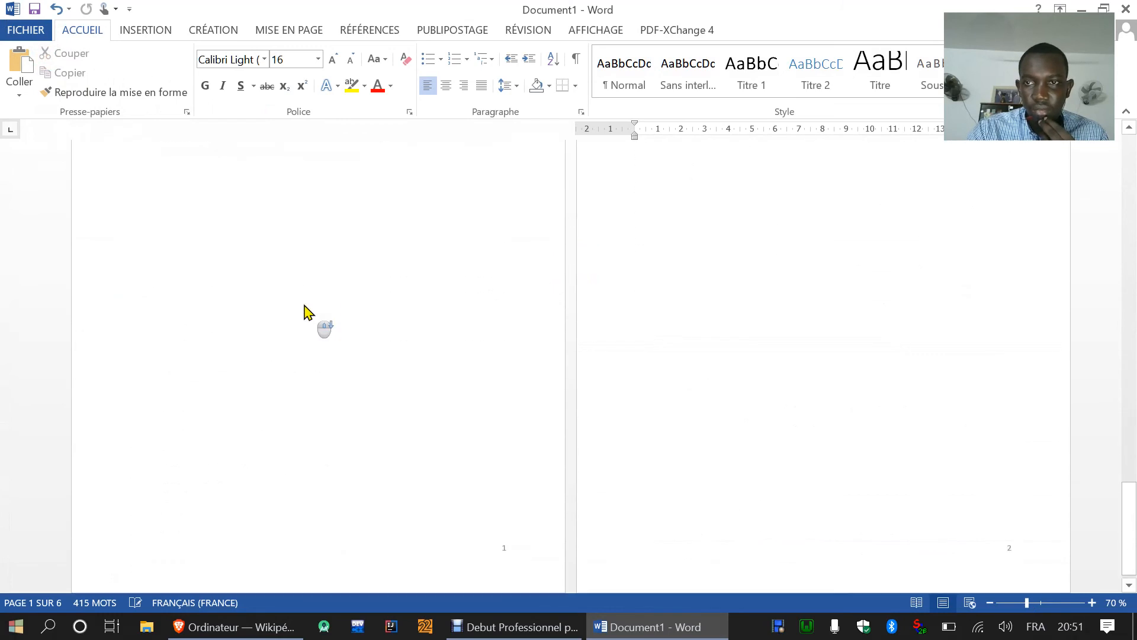
{"action": "scroll", "coordinate": [304, 311], "scroll_direction": "up", "scroll_amount": 3}
{"action": "scroll", "coordinate": [304, 311], "scroll_direction": "down", "scroll_amount": 4}
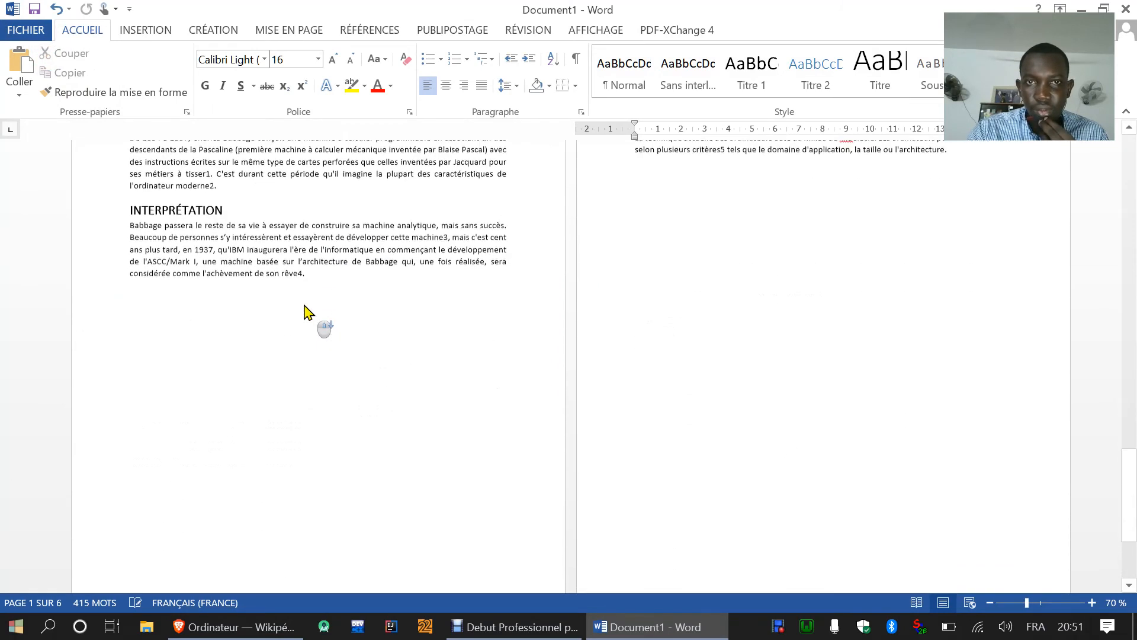
{"action": "left_click", "coordinate": [1092, 603]}
{"action": "left_click", "coordinate": [1092, 602]}
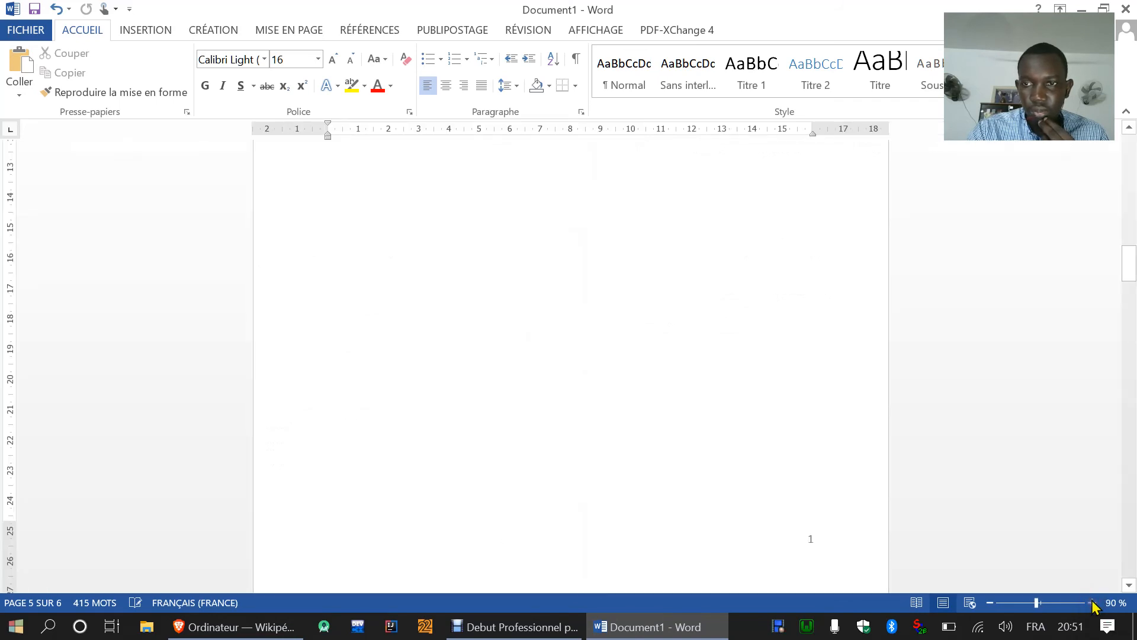
{"action": "left_click", "coordinate": [1093, 603]}
{"action": "scroll", "coordinate": [932, 373], "scroll_direction": "down", "scroll_amount": 5}
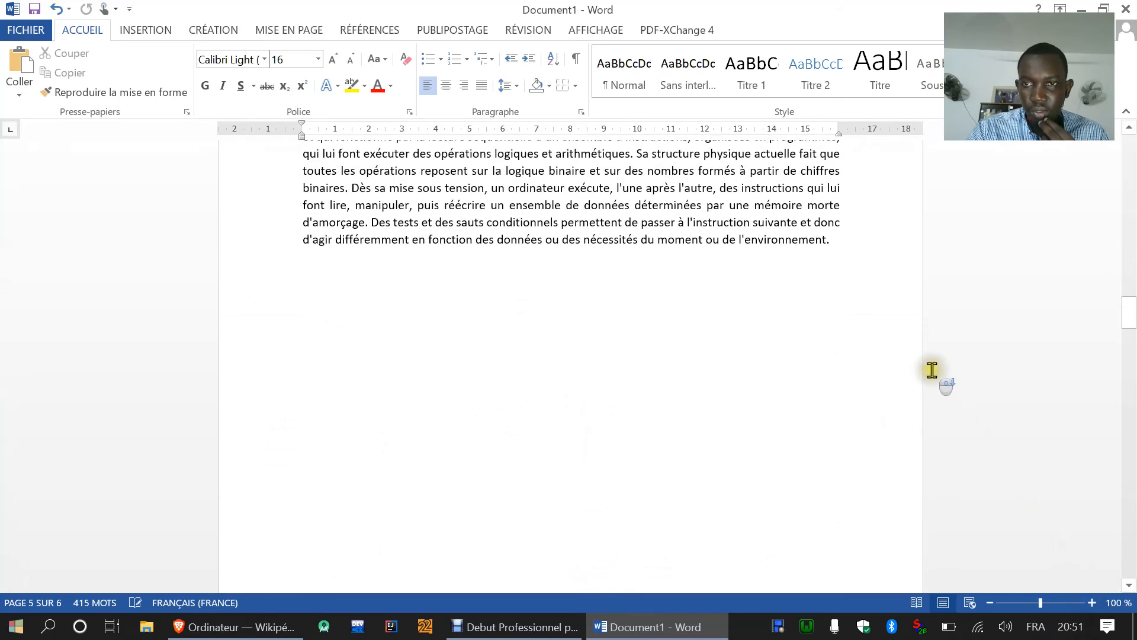
{"action": "scroll", "coordinate": [932, 370], "scroll_direction": "down", "scroll_amount": 20}
{"action": "scroll", "coordinate": [937, 363], "scroll_direction": "down", "scroll_amount": 11}
{"action": "scroll", "coordinate": [938, 363], "scroll_direction": "up", "scroll_amount": 10}
{"action": "scroll", "coordinate": [675, 396], "scroll_direction": "up", "scroll_amount": 2}
{"action": "scroll", "coordinate": [675, 397], "scroll_direction": "down", "scroll_amount": 3}
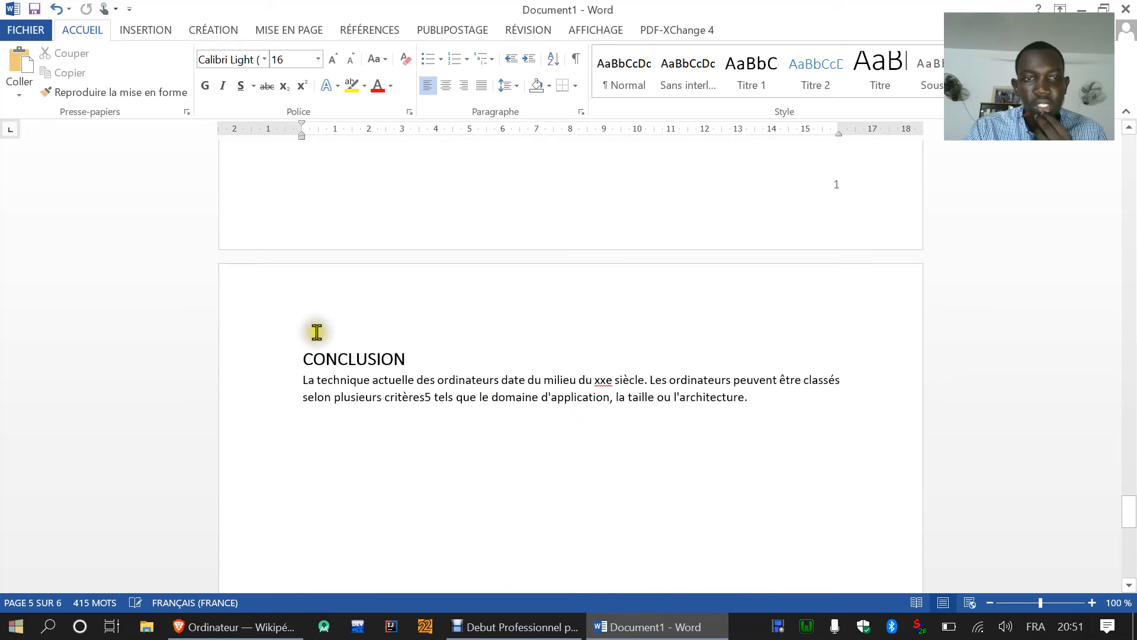
Review the document's pages from CONCLUSION back to INTRODUCTION, checking the section texts and page numbers
{"action": "scroll", "coordinate": [317, 332], "scroll_direction": "up", "scroll_amount": 10}
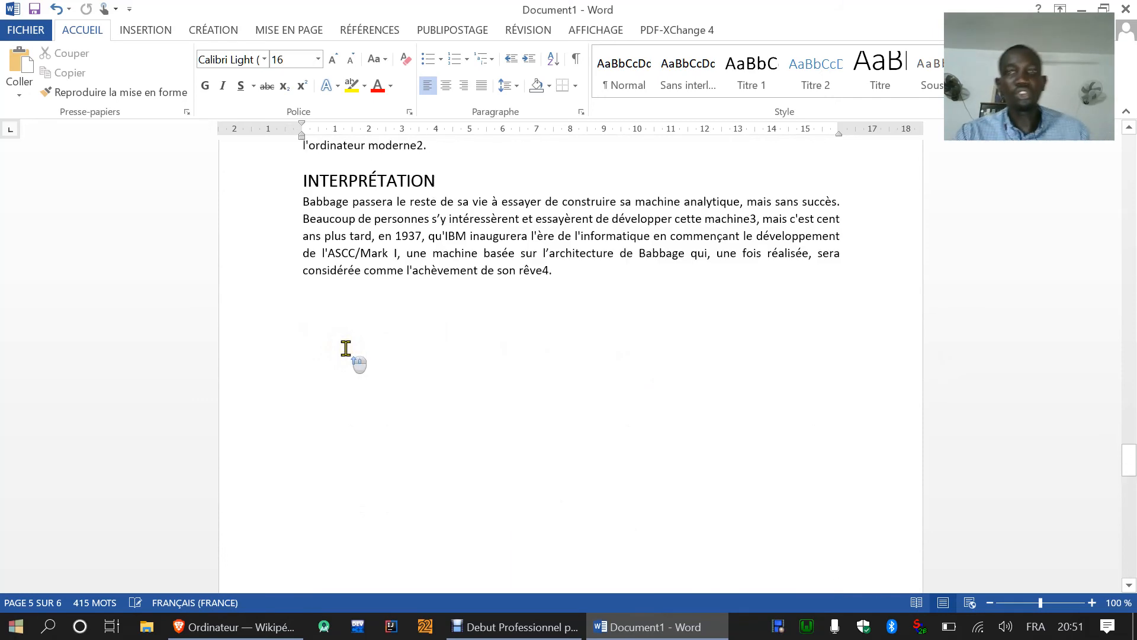
{"action": "scroll", "coordinate": [346, 348], "scroll_direction": "up", "scroll_amount": 9}
{"action": "scroll", "coordinate": [346, 348], "scroll_direction": "up", "scroll_amount": 20}
{"action": "scroll", "coordinate": [346, 348], "scroll_direction": "up", "scroll_amount": 20}
{"action": "scroll", "coordinate": [346, 348], "scroll_direction": "down", "scroll_amount": 5}
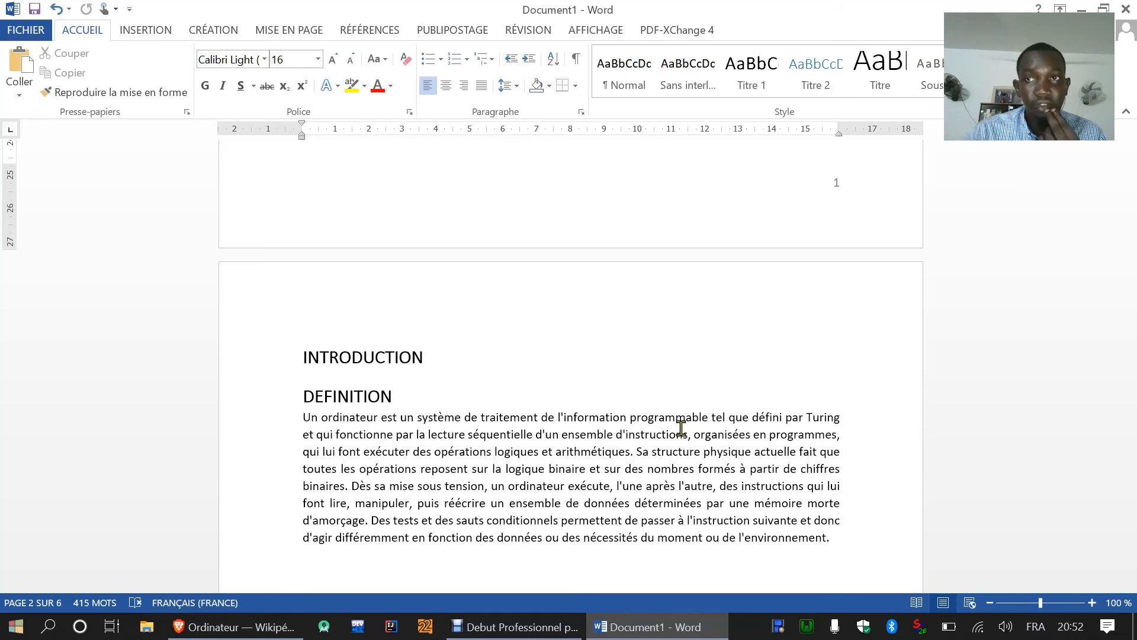
{"action": "scroll", "coordinate": [640, 437], "scroll_direction": "up", "scroll_amount": 3}
{"action": "scroll", "coordinate": [616, 423], "scroll_direction": "down", "scroll_amount": 12}
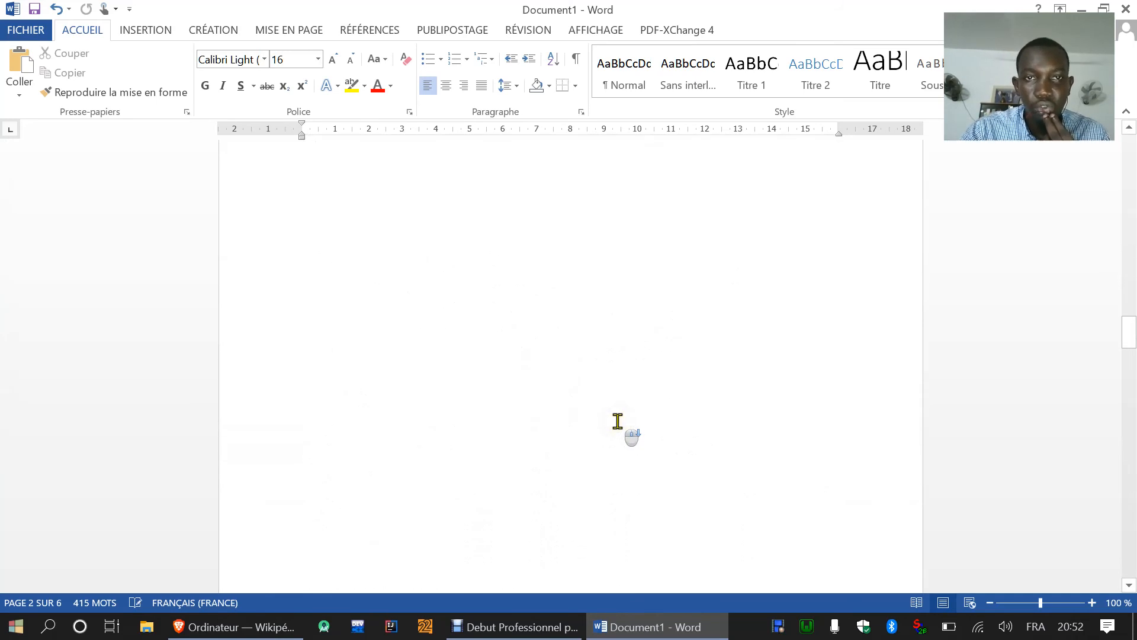
{"action": "scroll", "coordinate": [617, 421], "scroll_direction": "down", "scroll_amount": 2}
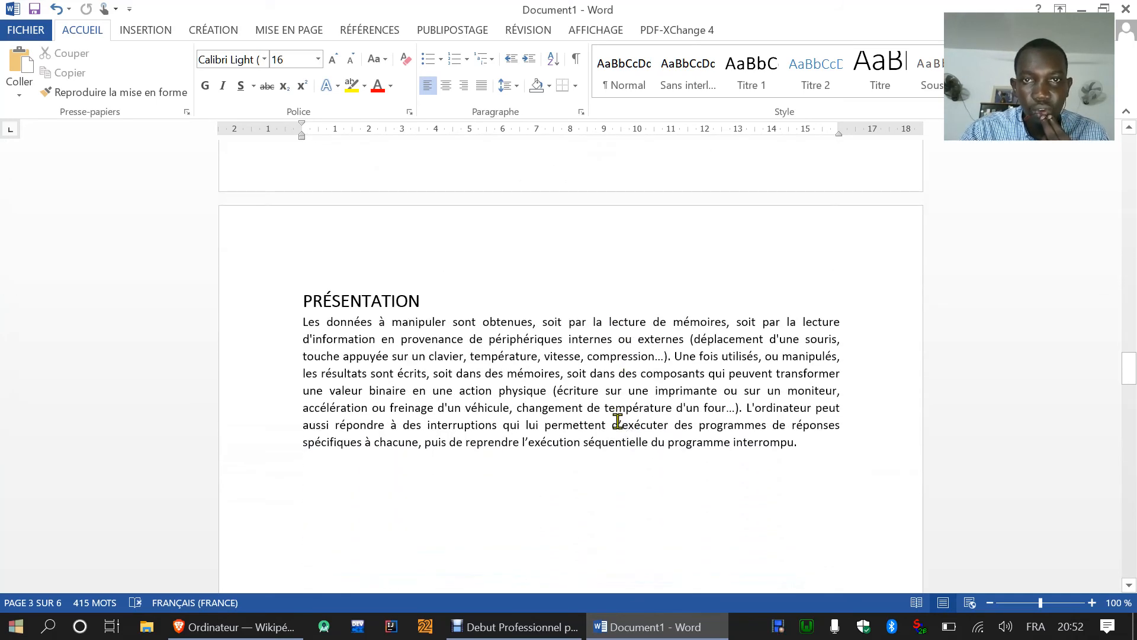
{"action": "scroll", "coordinate": [620, 426], "scroll_direction": "up", "scroll_amount": 11}
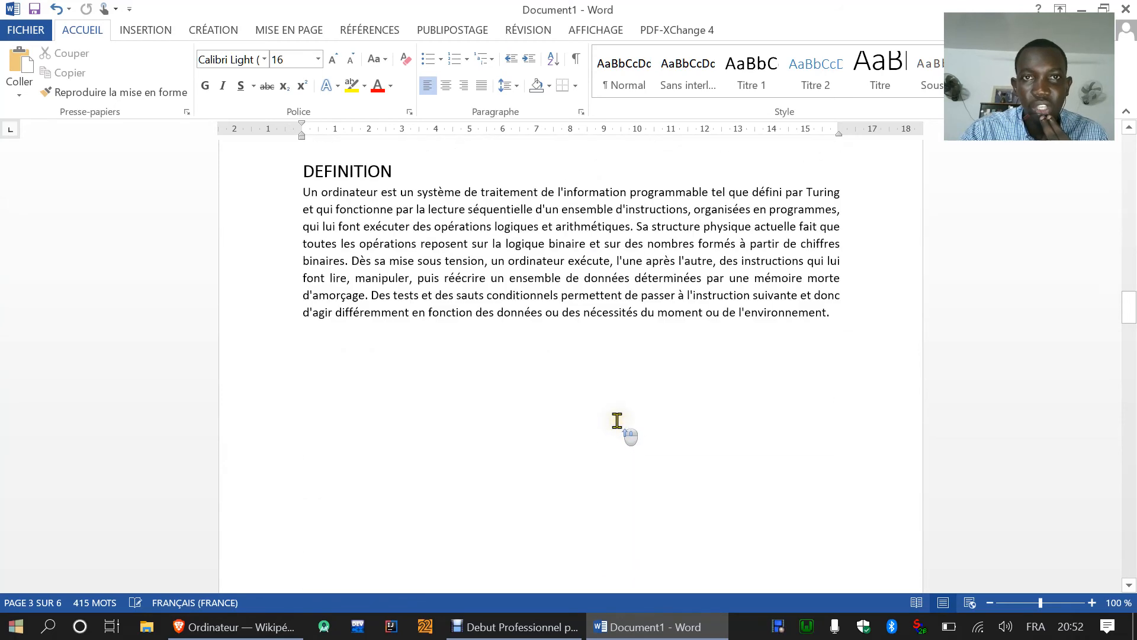
{"action": "scroll", "coordinate": [430, 422], "scroll_direction": "down", "scroll_amount": 1}
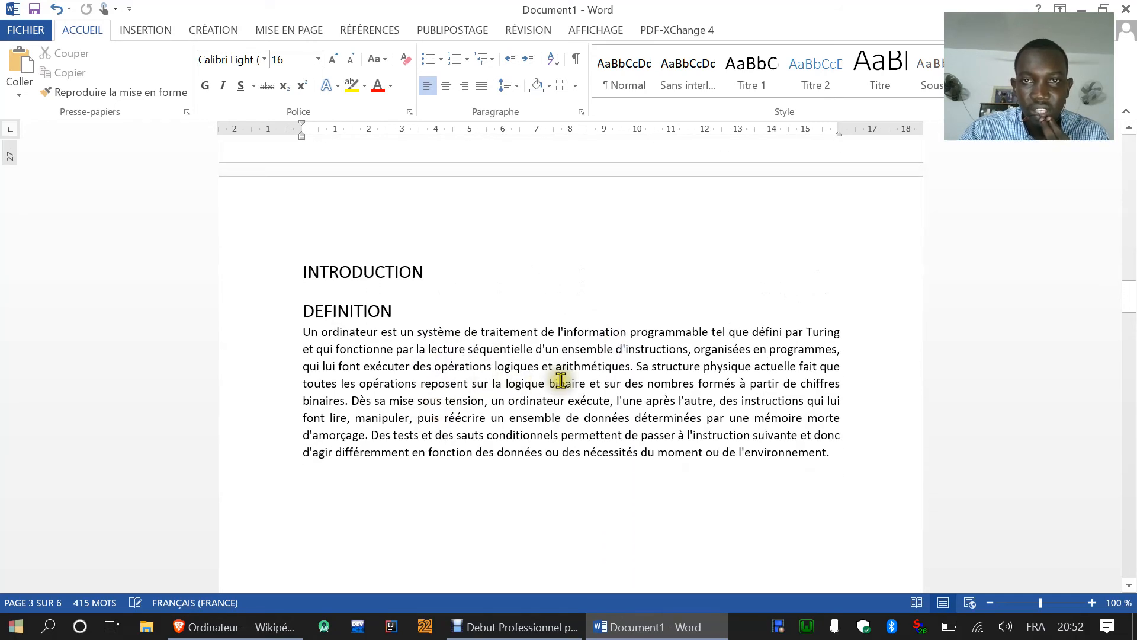
{"action": "scroll", "coordinate": [561, 379], "scroll_direction": "down", "scroll_amount": 1}
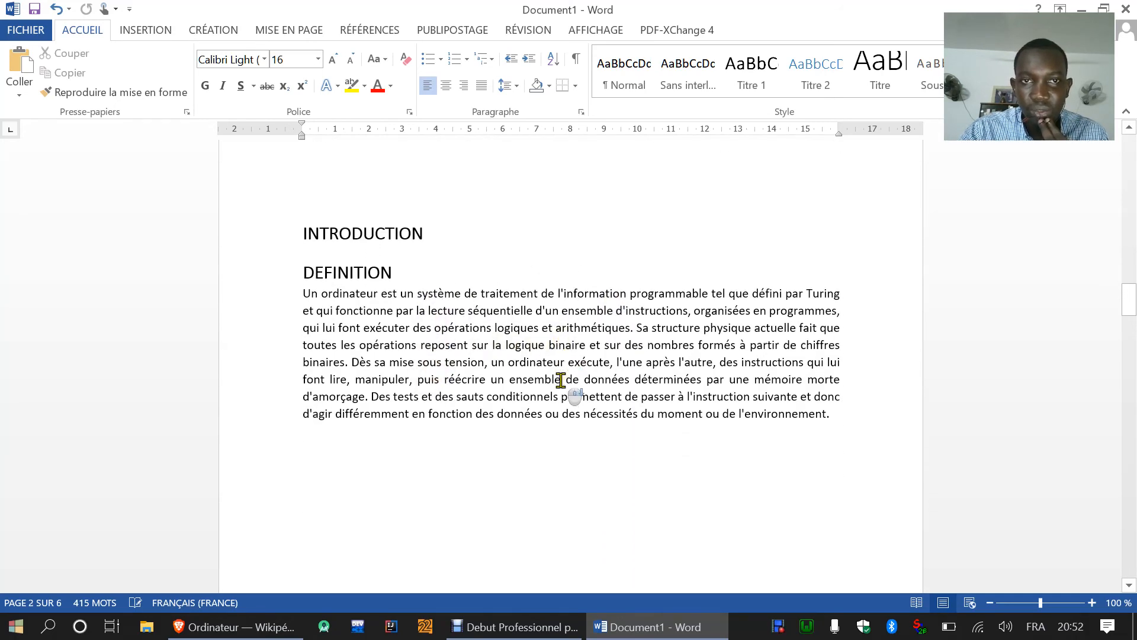
Select the word "ordinateur" in the DEFINITION paragraph, search the document for it and review its highlighted occurrences through to CONCLUSION
{"action": "left_click", "coordinate": [376, 289]}
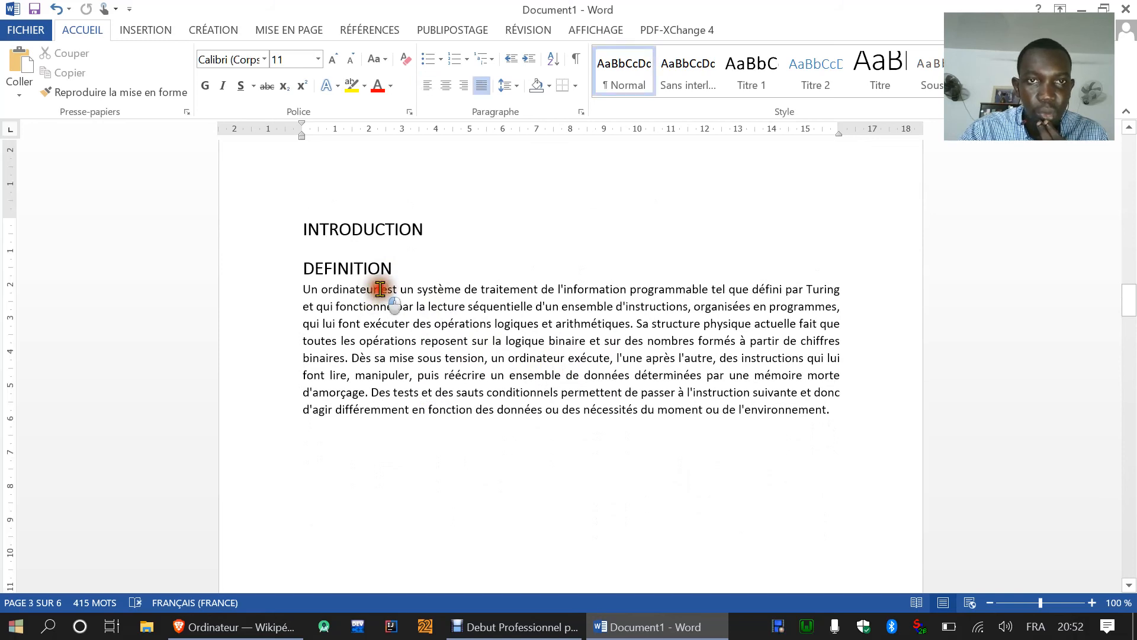
{"action": "double_click", "coordinate": [326, 289]}
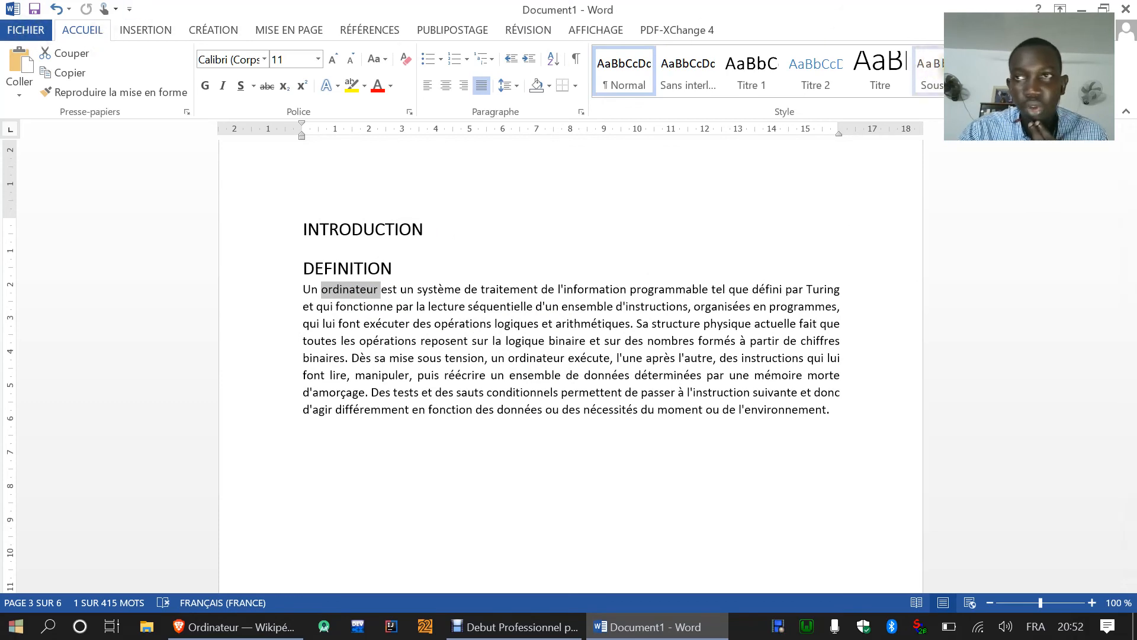
{"action": "key", "text": "ctrl+h"}
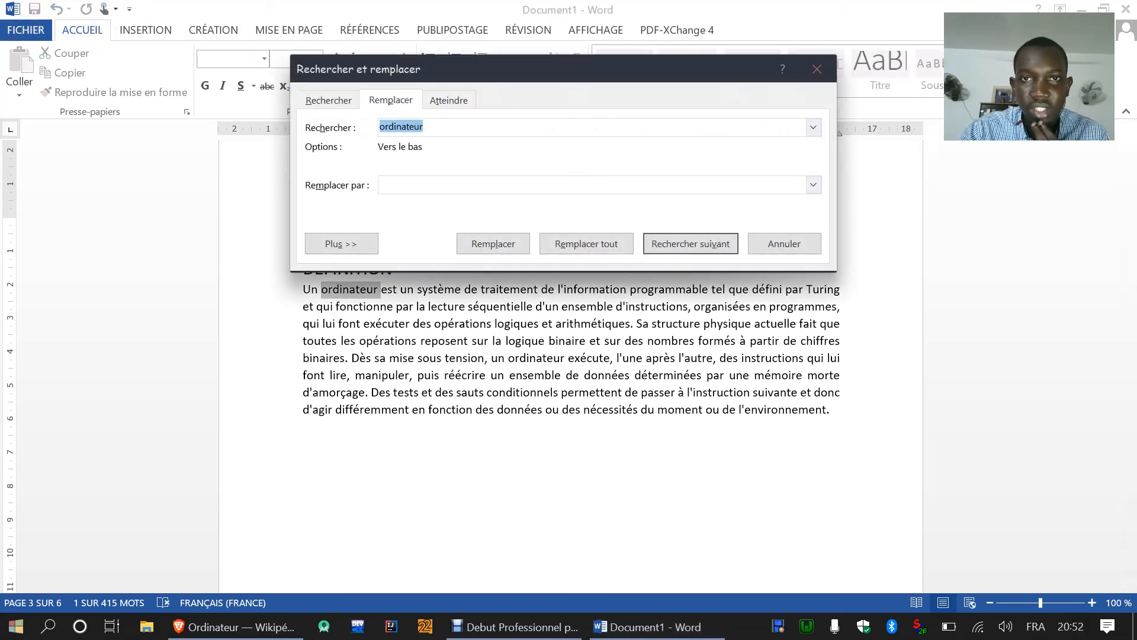
{"action": "left_click", "coordinate": [818, 73]}
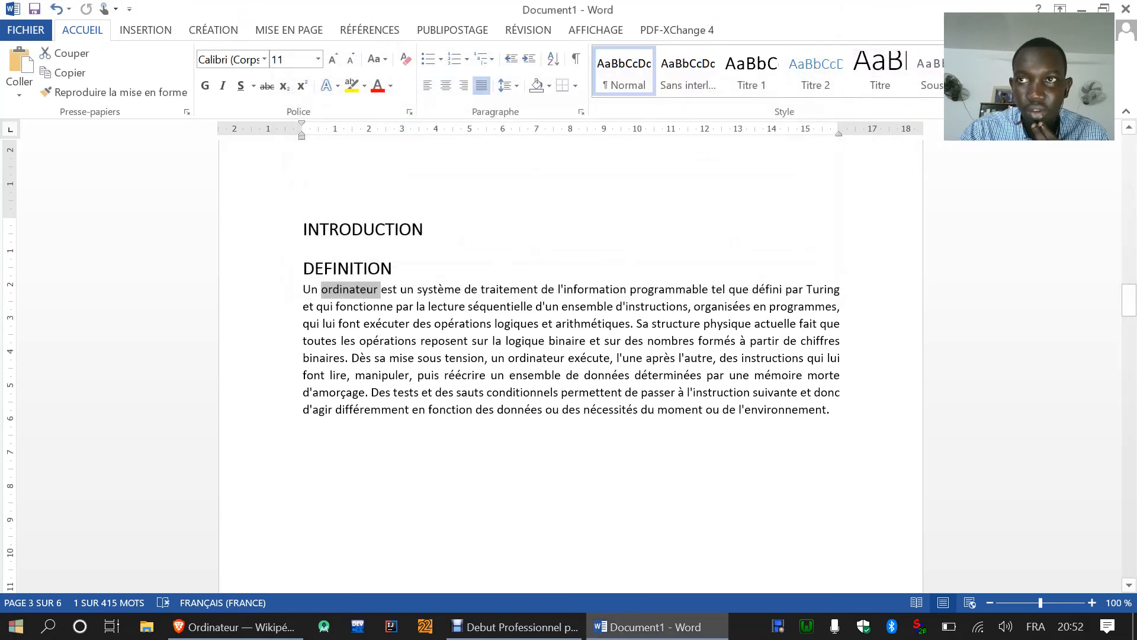
{"action": "key", "text": "ctrl+f"}
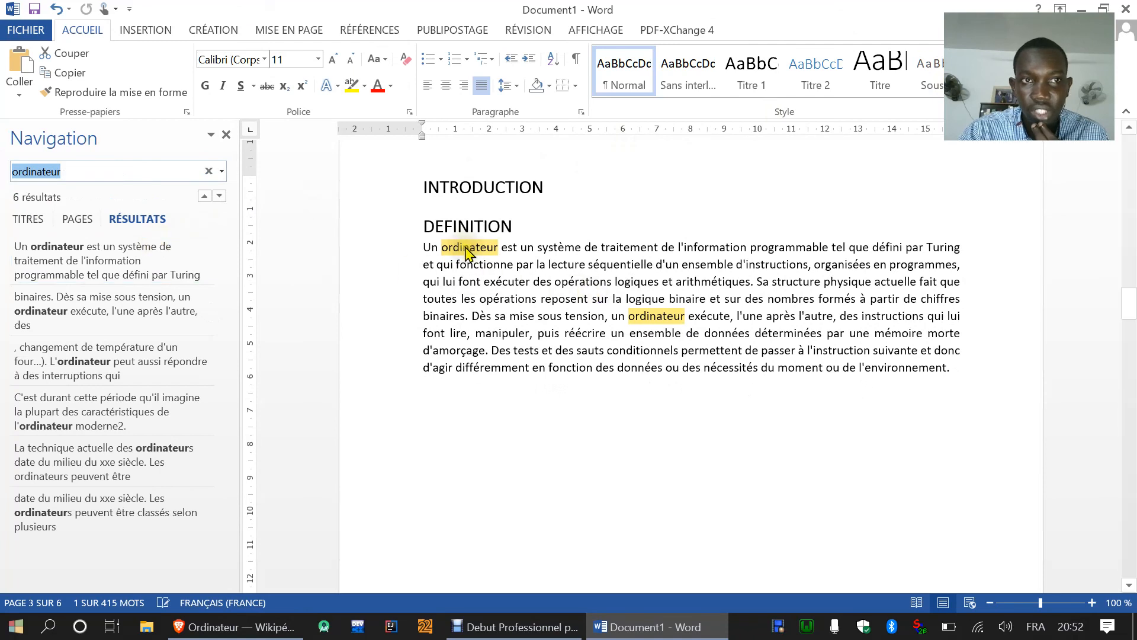
{"action": "scroll", "coordinate": [683, 325], "scroll_direction": "down", "scroll_amount": 15}
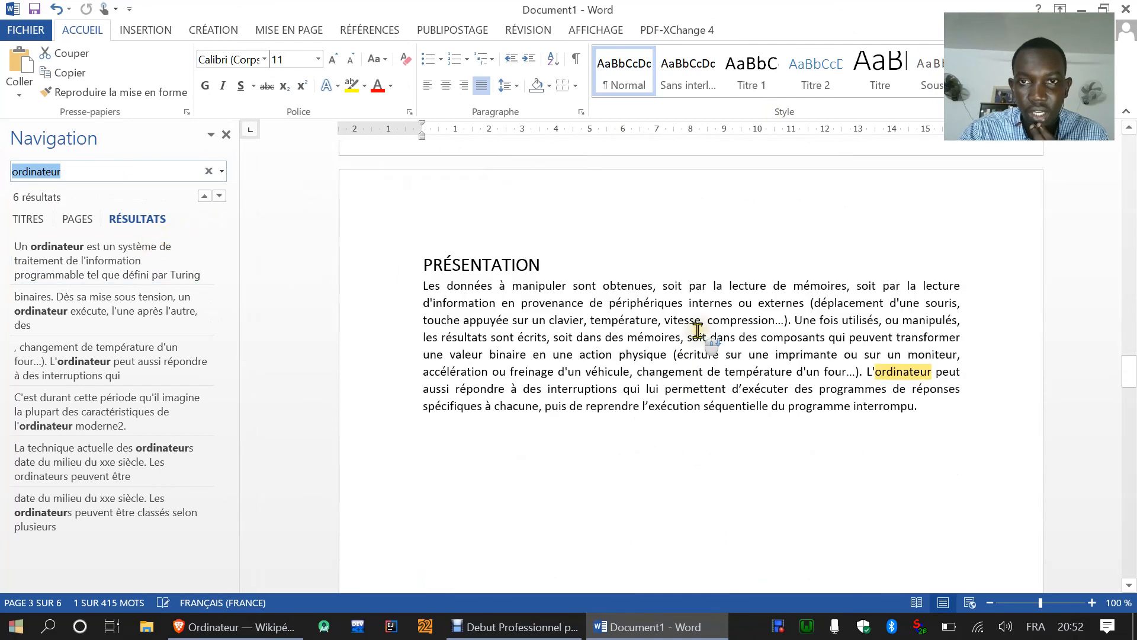
{"action": "scroll", "coordinate": [889, 255], "scroll_direction": "up", "scroll_amount": 3}
{"action": "scroll", "coordinate": [807, 300], "scroll_direction": "down", "scroll_amount": 10}
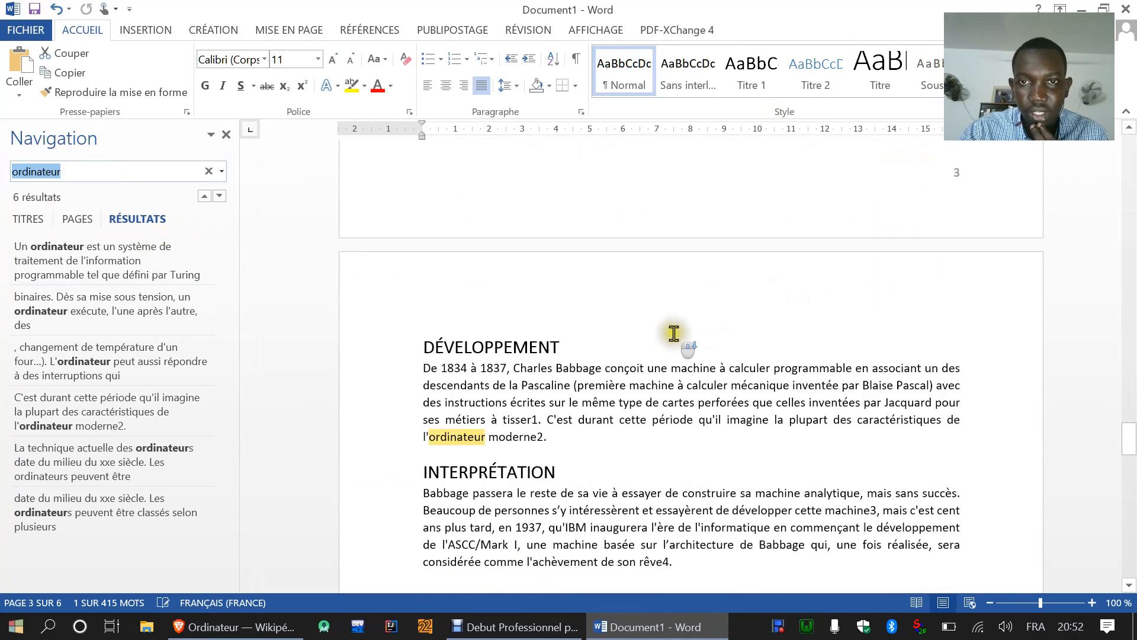
{"action": "scroll", "coordinate": [620, 330], "scroll_direction": "down", "scroll_amount": 10}
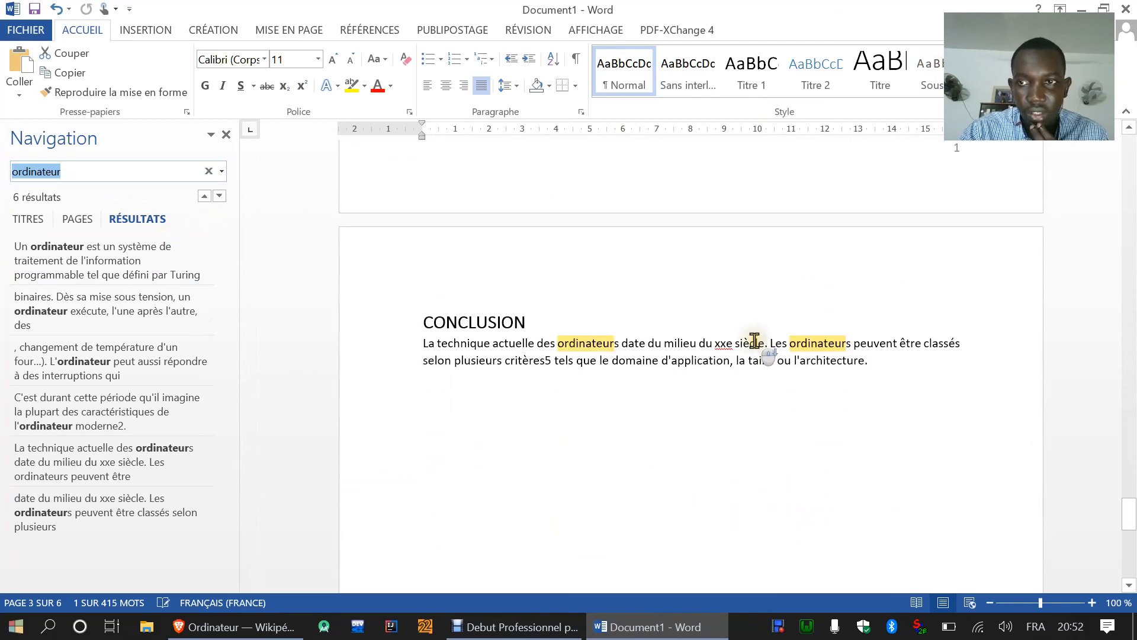
{"action": "scroll", "coordinate": [755, 332], "scroll_direction": "up", "scroll_amount": 15}
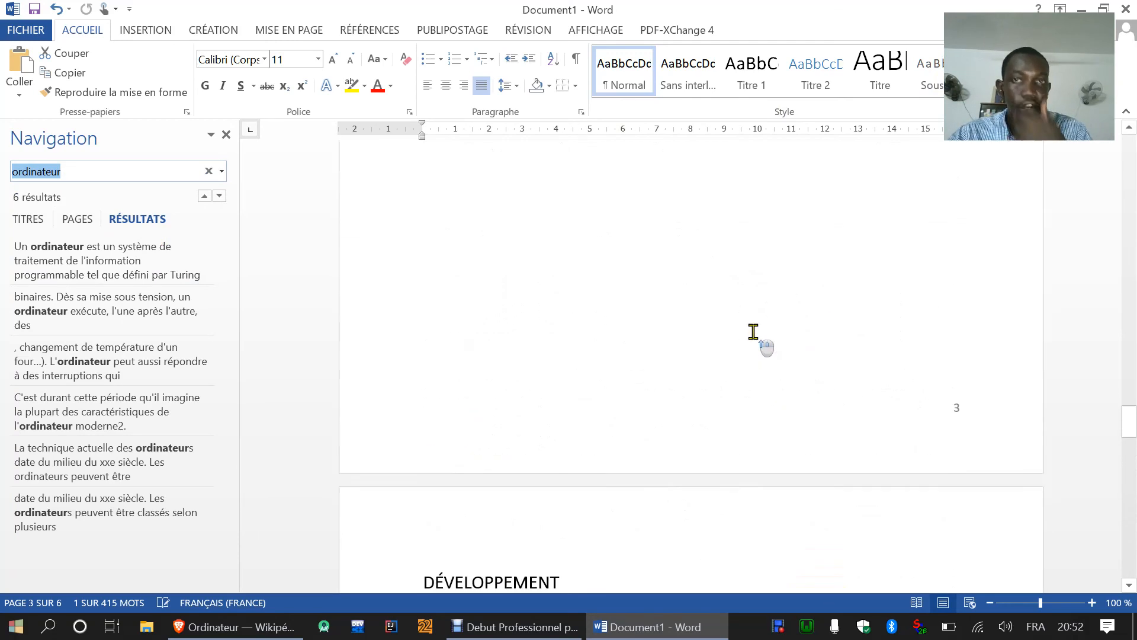
{"action": "scroll", "coordinate": [754, 332], "scroll_direction": "up", "scroll_amount": 10}
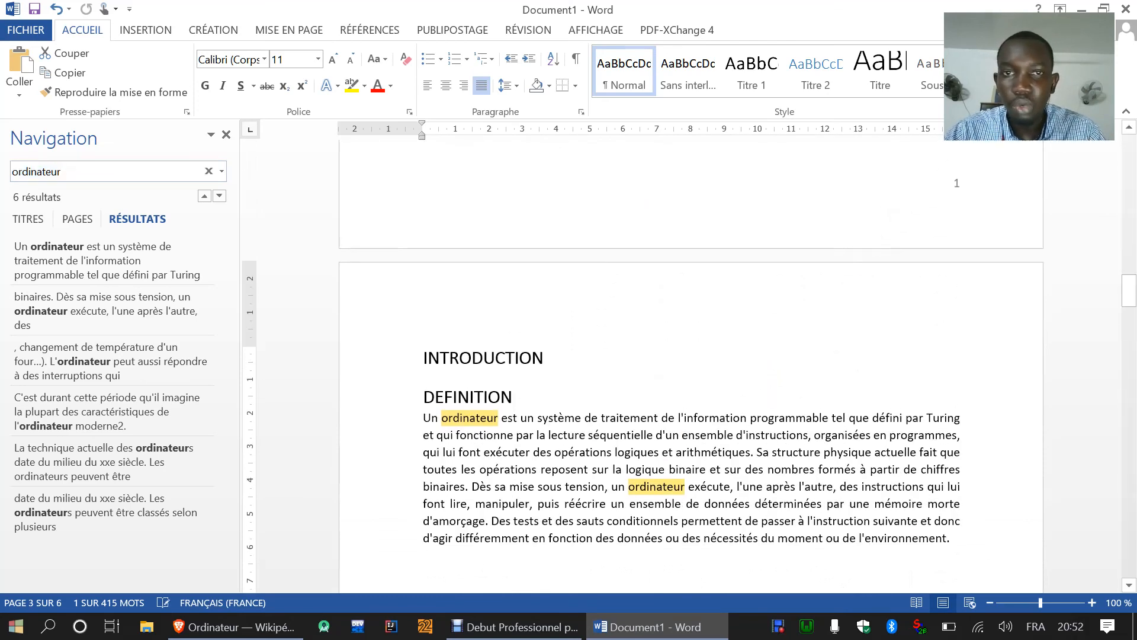
Replace every occurrence of "ordinateur" in the whole document with "LAPTOPS", including those before the cursor
{"action": "key", "text": "ctrl+h"}
{"action": "left_click", "coordinate": [448, 312]}
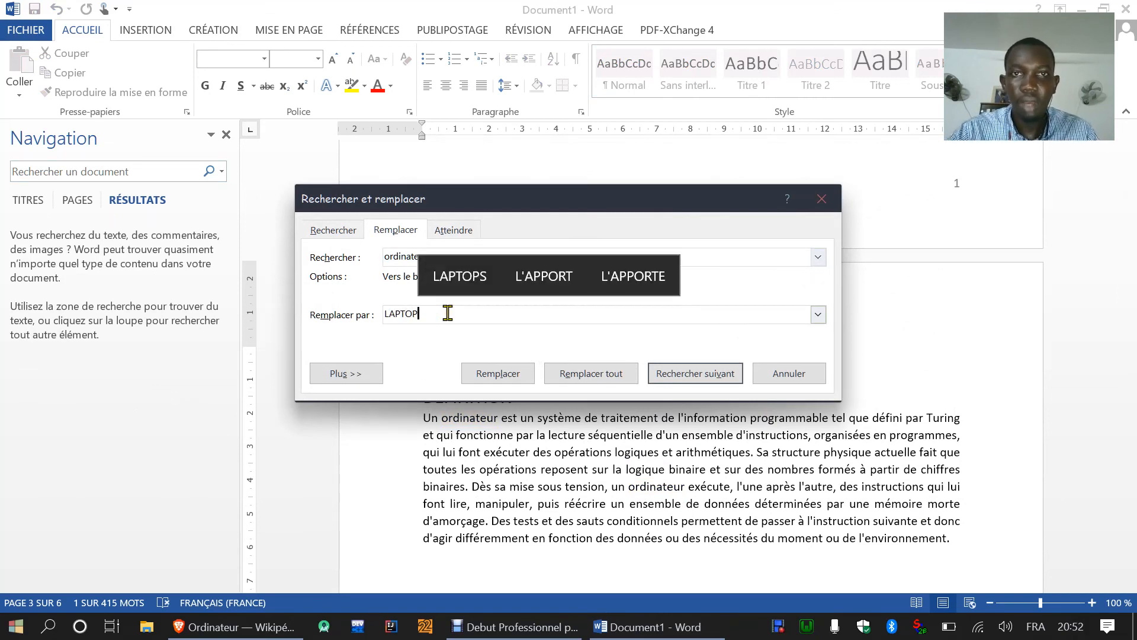
{"action": "left_click", "coordinate": [468, 276]}
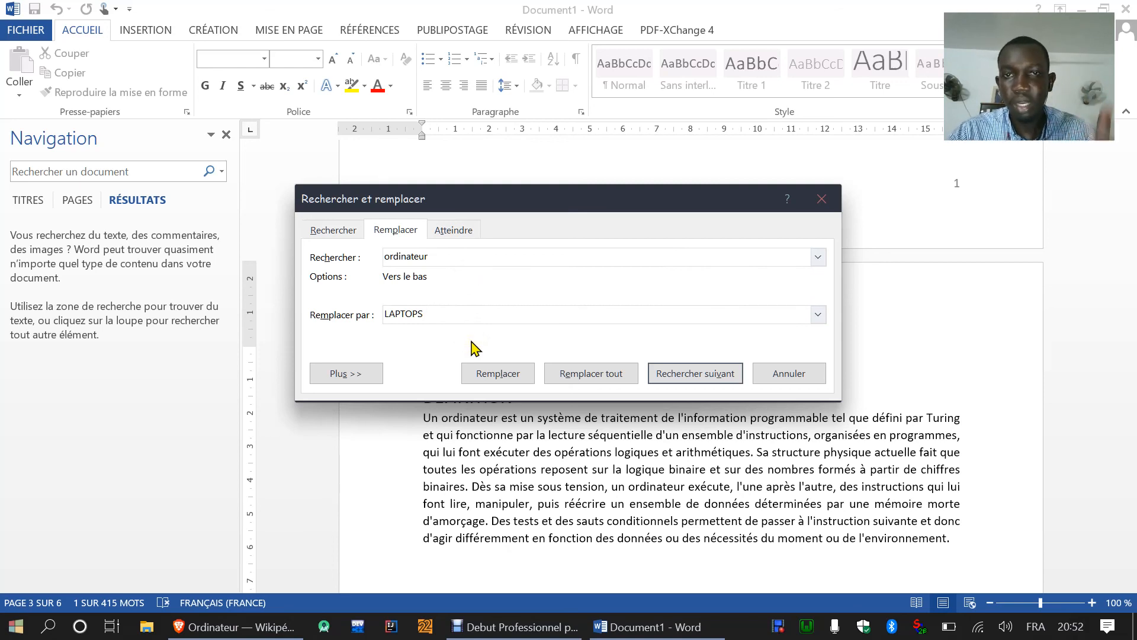
{"action": "left_click", "coordinate": [597, 379]}
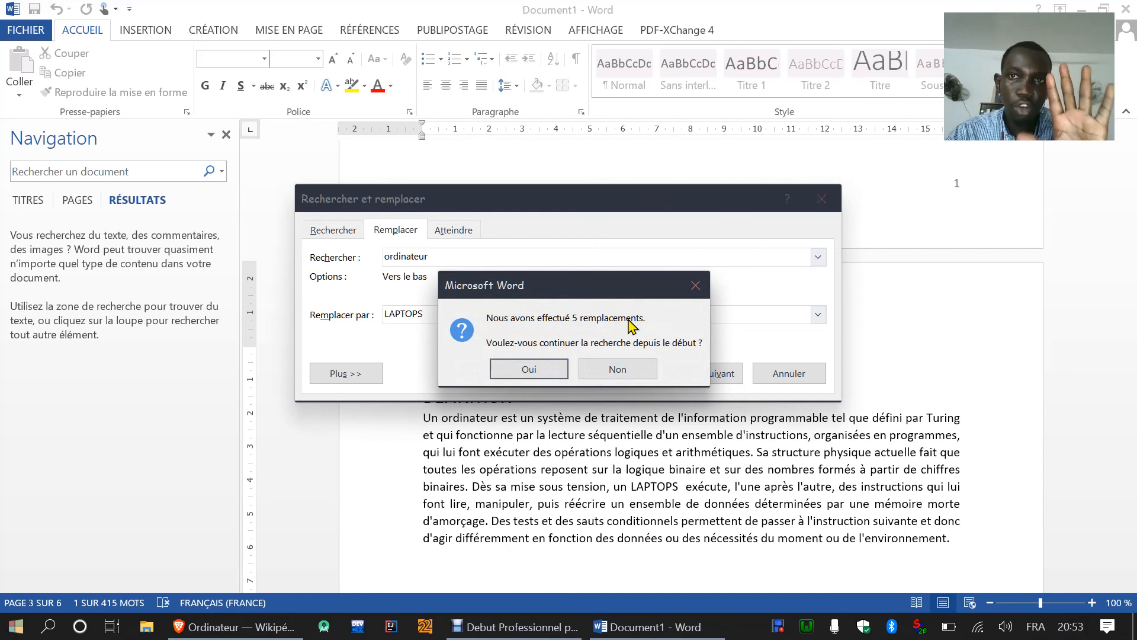
{"action": "left_click", "coordinate": [510, 375]}
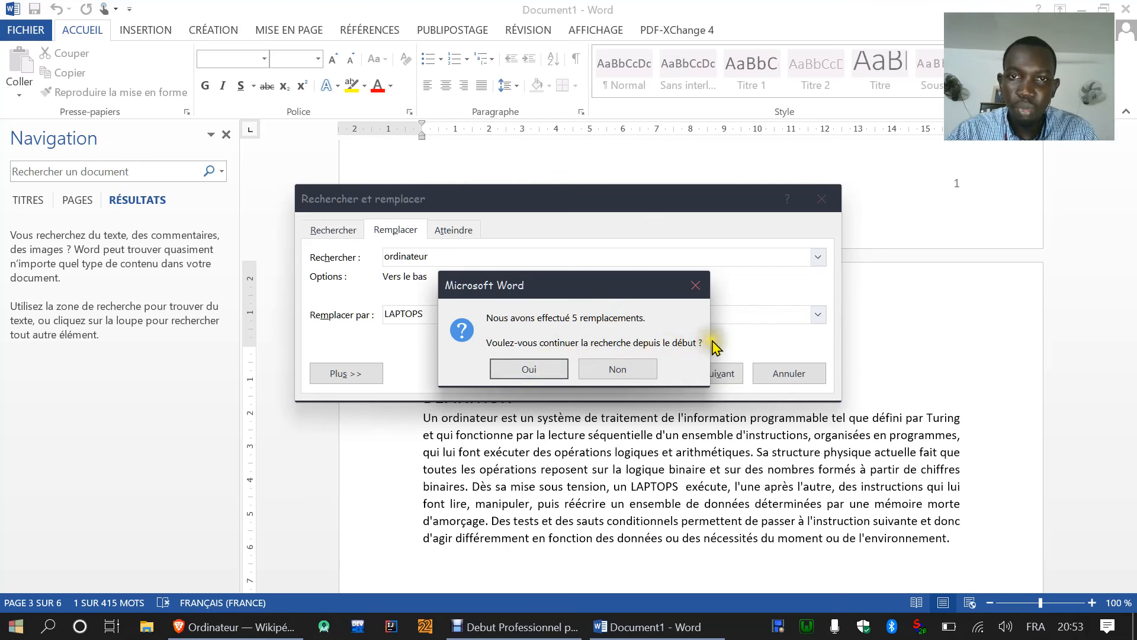
{"action": "left_click", "coordinate": [619, 369]}
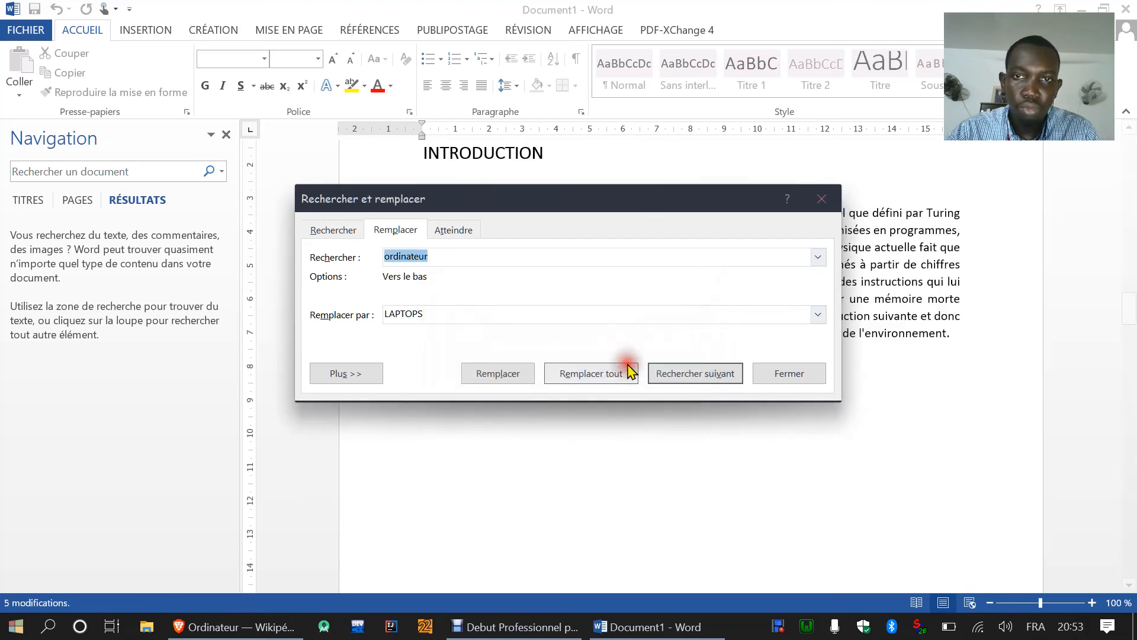
{"action": "left_click", "coordinate": [584, 373]}
{"action": "left_click", "coordinate": [535, 370]}
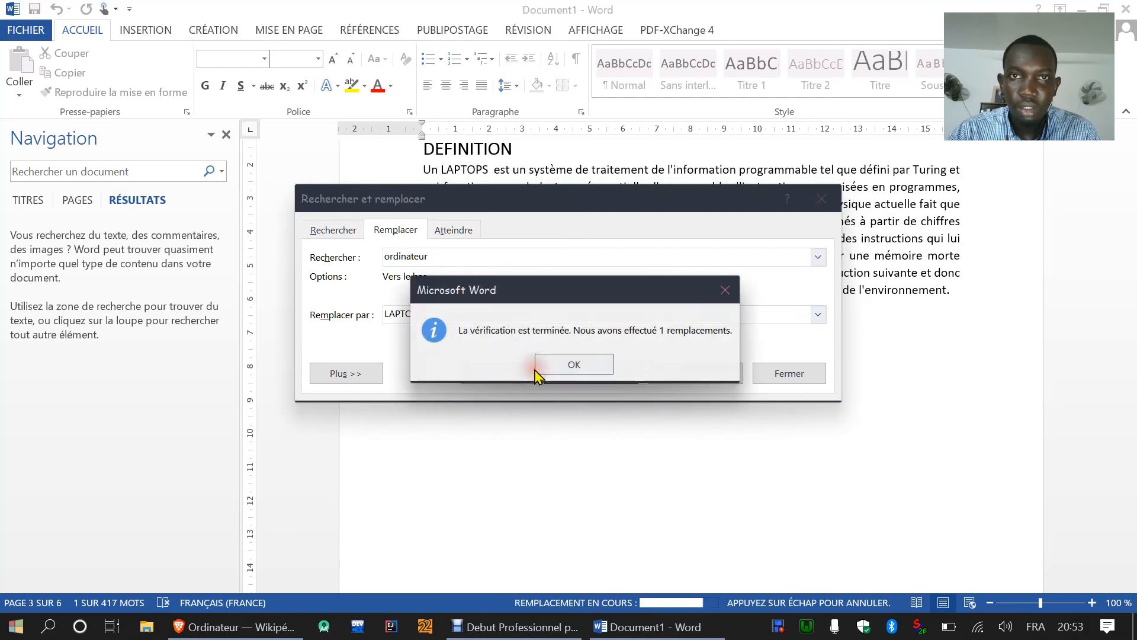
{"action": "left_click", "coordinate": [573, 365]}
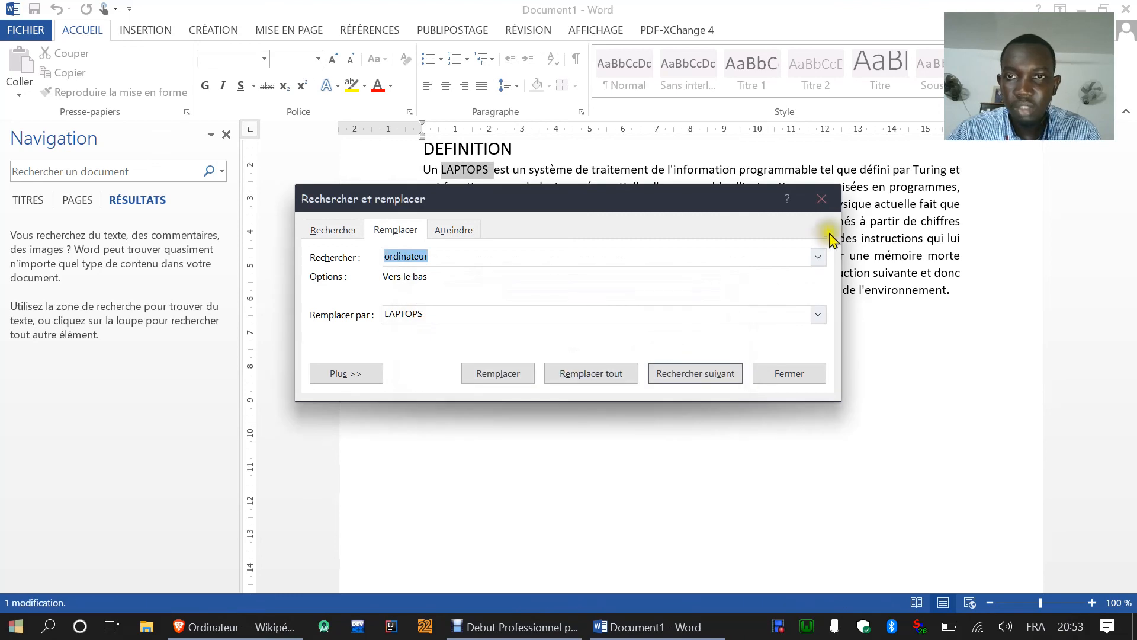
{"action": "left_click", "coordinate": [823, 201]}
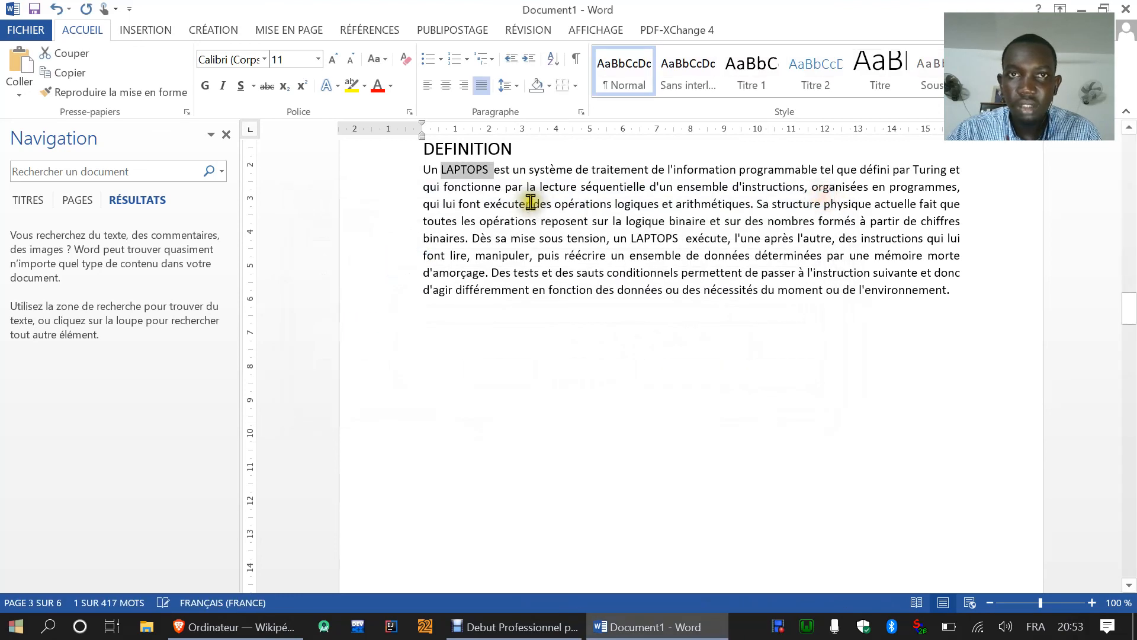
Check the replaced words in the DEFINITION, PRÉSENTATION, DÉVELOPPEMENT and CONCLUSION paragraphs
{"action": "left_click", "coordinate": [471, 171]}
{"action": "double_click", "coordinate": [487, 170]}
{"action": "scroll", "coordinate": [541, 228], "scroll_direction": "down", "scroll_amount": 15}
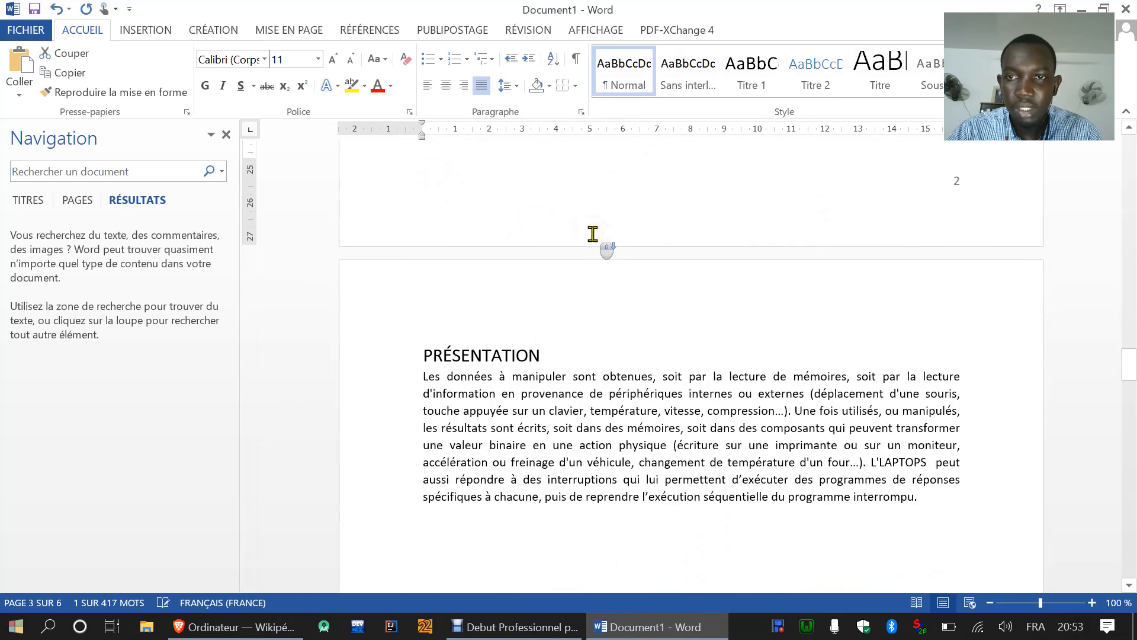
{"action": "scroll", "coordinate": [592, 238], "scroll_direction": "down", "scroll_amount": 1}
{"action": "double_click", "coordinate": [877, 416]}
{"action": "scroll", "coordinate": [632, 361], "scroll_direction": "down", "scroll_amount": 12}
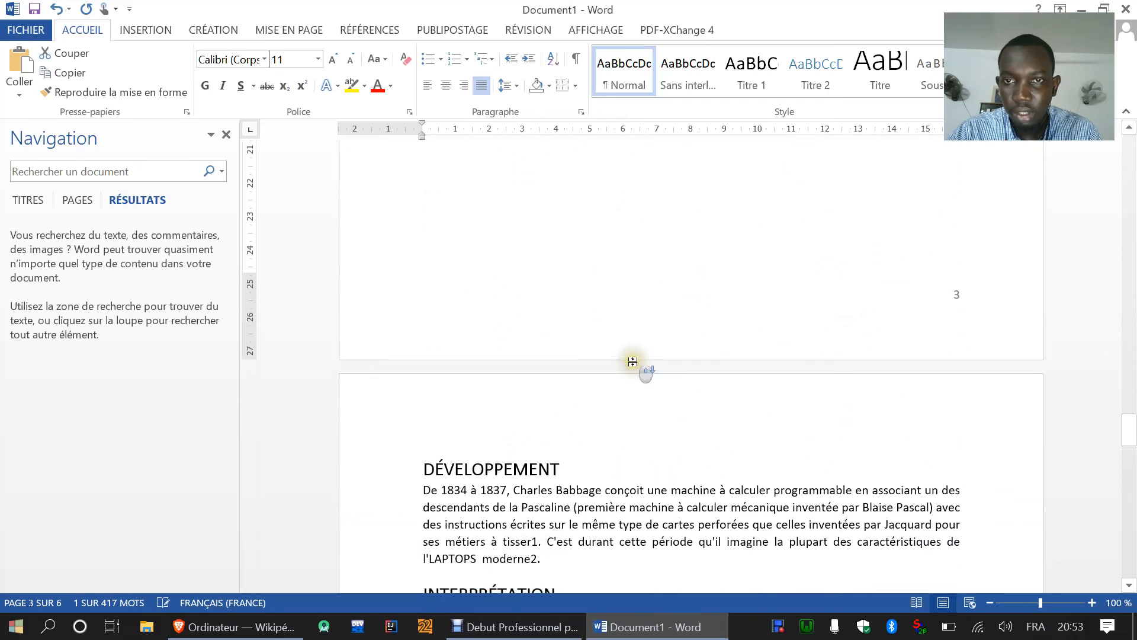
{"action": "scroll", "coordinate": [633, 361], "scroll_direction": "down", "scroll_amount": 7}
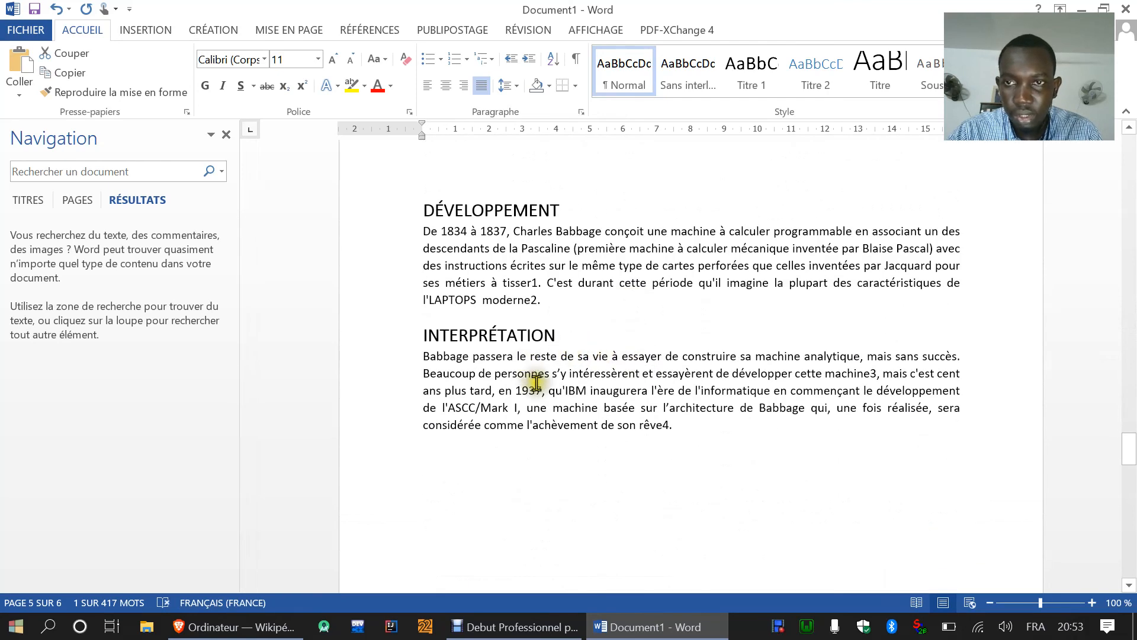
{"action": "scroll", "coordinate": [665, 330], "scroll_direction": "down", "scroll_amount": 14}
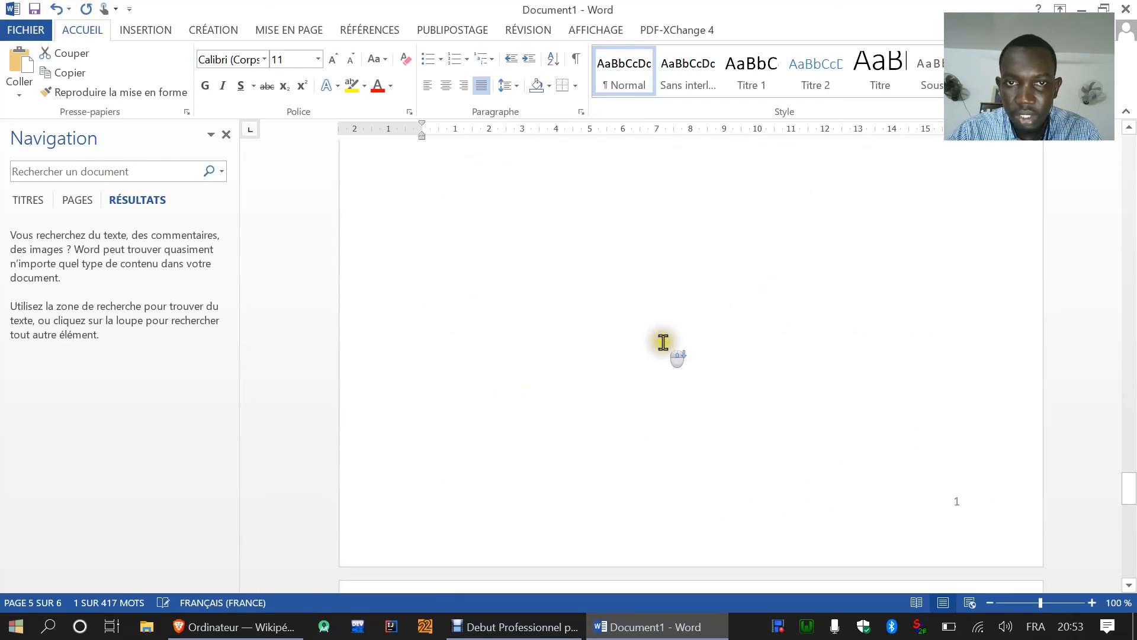
{"action": "left_click_drag", "start_coordinate": [841, 385], "coordinate": [782, 388]}
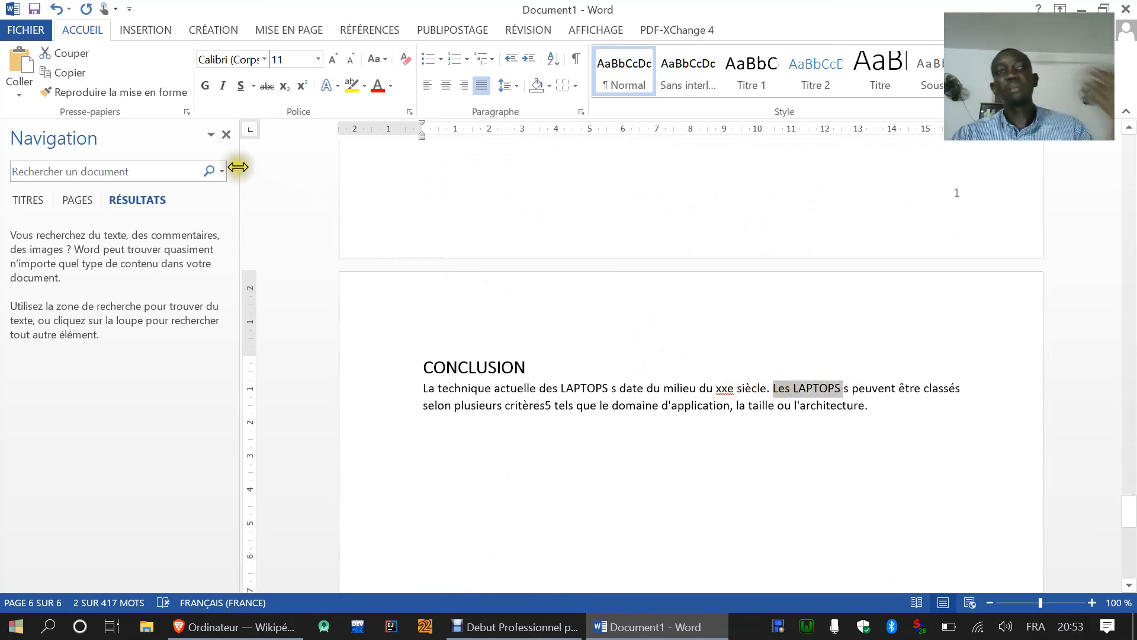
Close the Navigation pane and go back up to the PRÉSENTATION page
{"action": "left_click", "coordinate": [228, 137]}
{"action": "scroll", "coordinate": [825, 407], "scroll_direction": "up", "scroll_amount": 20}
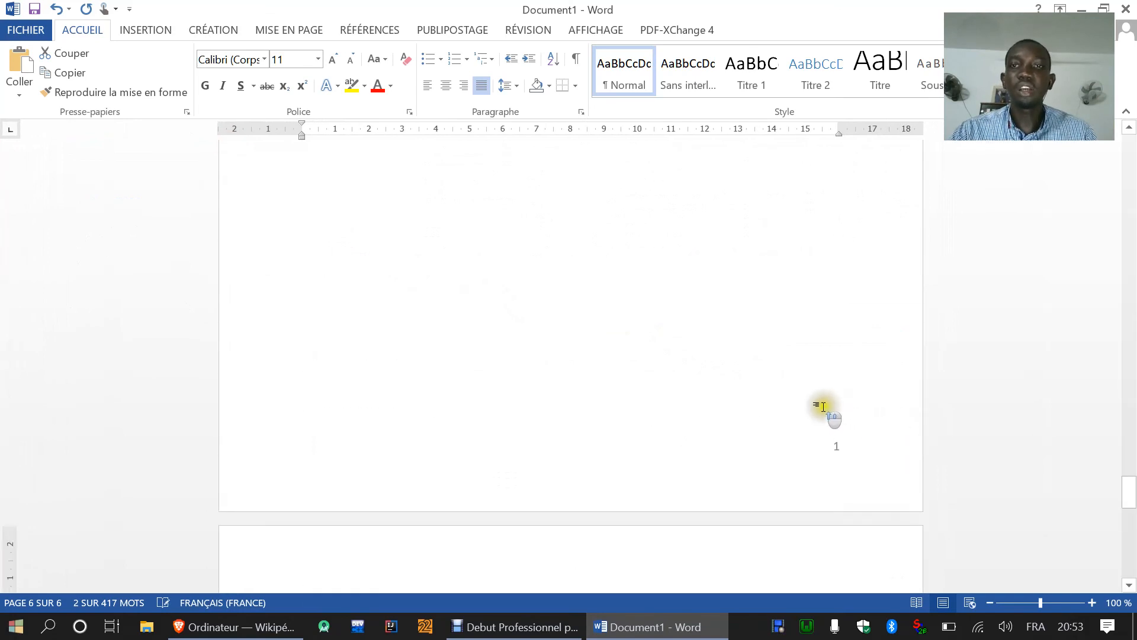
{"action": "scroll", "coordinate": [825, 407], "scroll_direction": "up", "scroll_amount": 10}
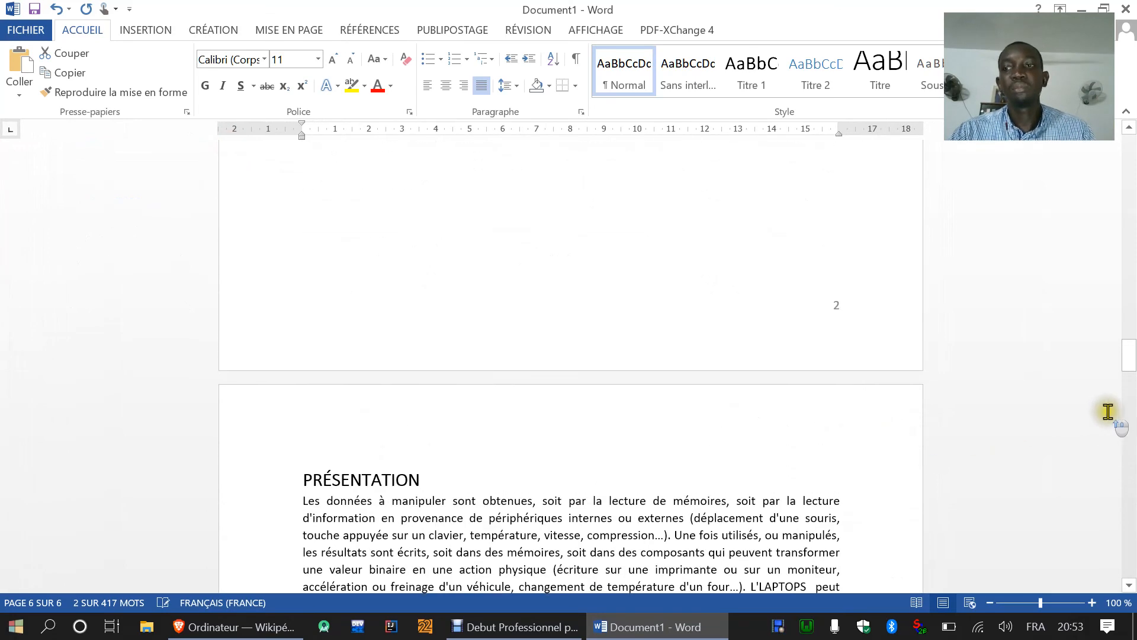